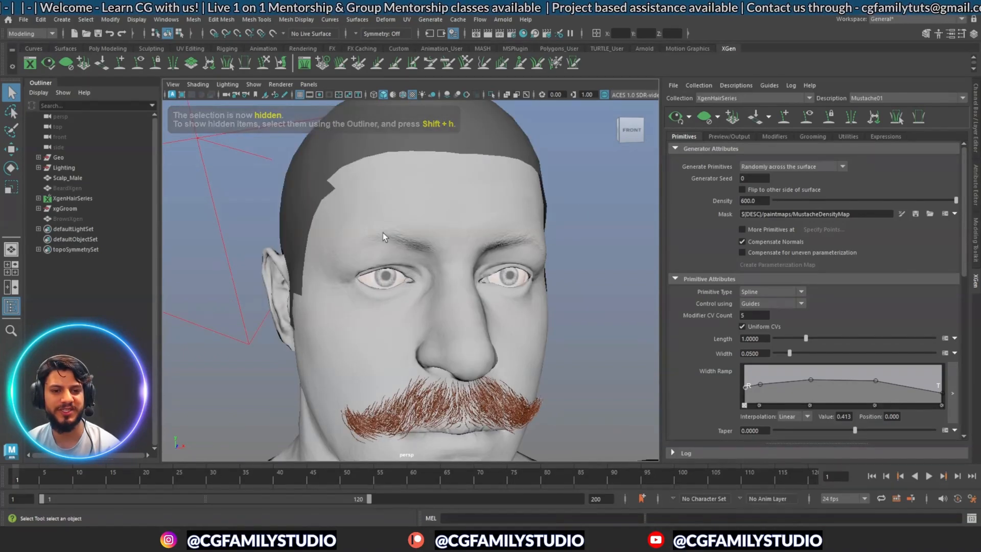
Make the BaseMeshLayer selectable and select the faces of both eyebrow areas on the head mesh
left_click(358, 143)
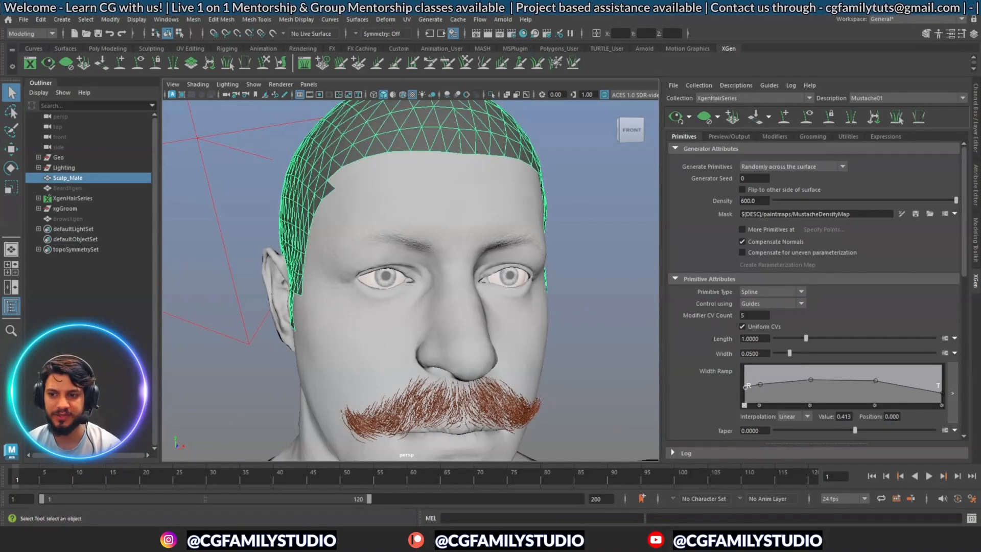
left_click(974, 99)
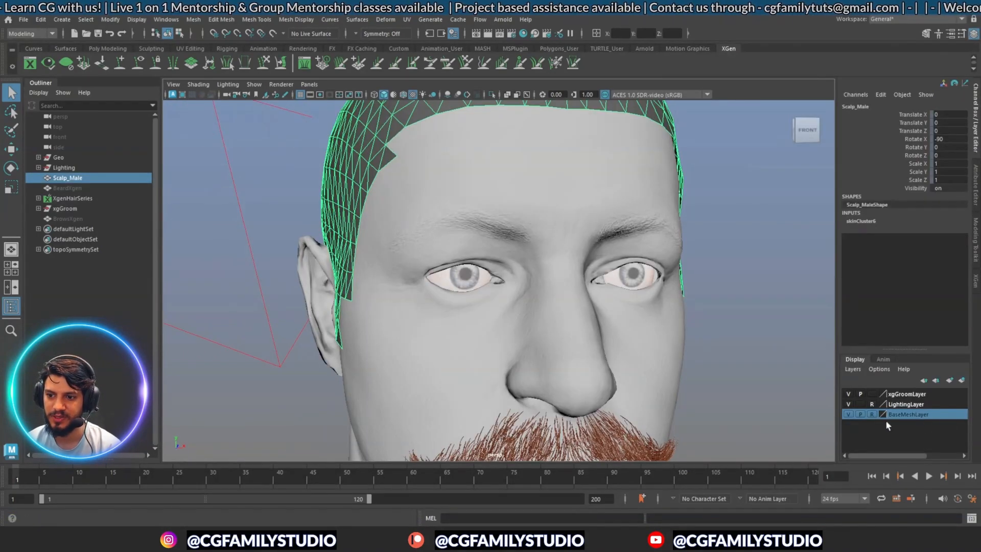
left_click(464, 222)
right_click_drag(464, 223, 464, 251)
left_click_drag(399, 214, 545, 240)
left_click_drag(521, 223, 664, 264, "shift")
Unhide the BrowsXgen mesh, then leave face selection with BaseMeshLayer set back to reference
left_click(71, 219)
mouse_move(559, 217)
right_mouse_down("shift")
mouse_move(559, 421)
mouse_move(567, 221)
mouse_move(557, 217)
right_mouse_up("shift")
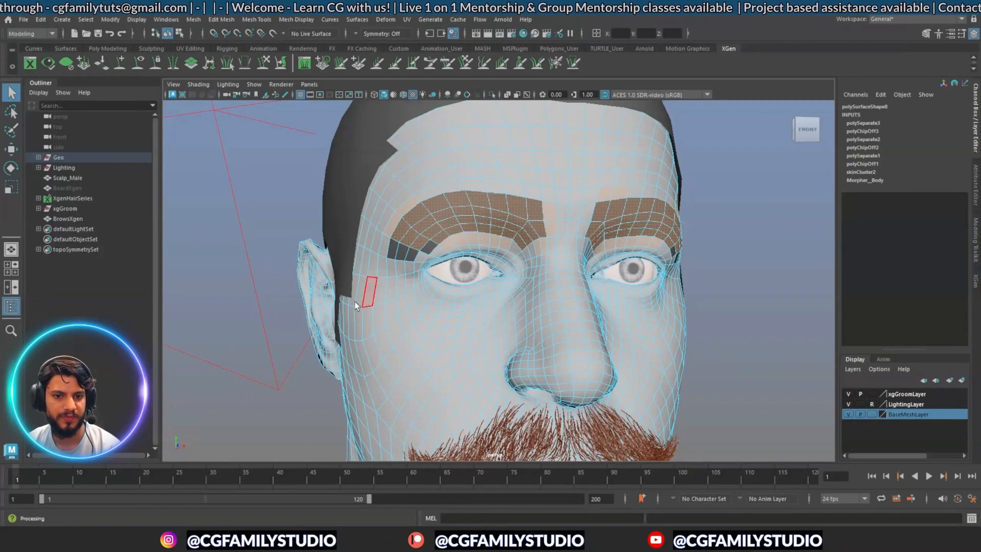
right_click_drag(504, 176, 593, 114)
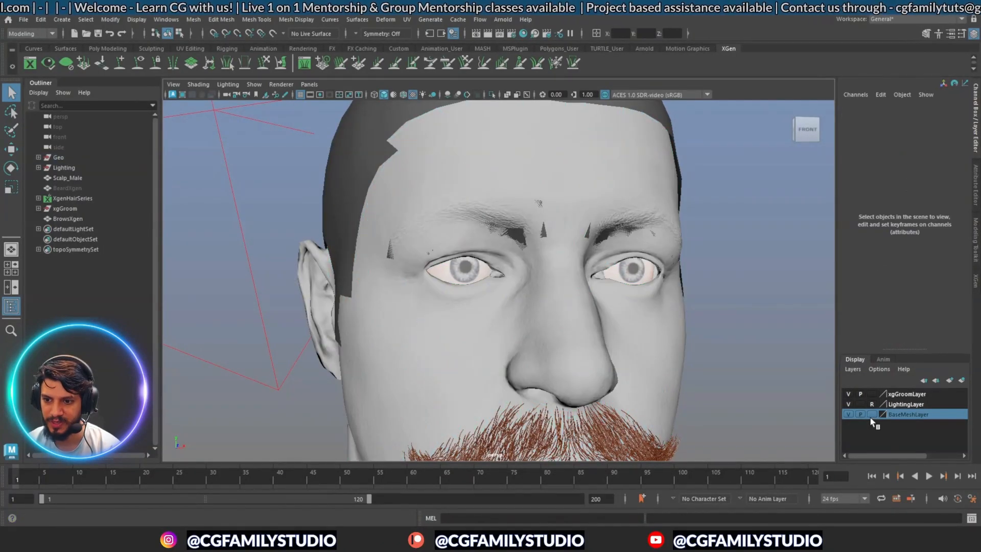
left_click(870, 416)
left_click(871, 417)
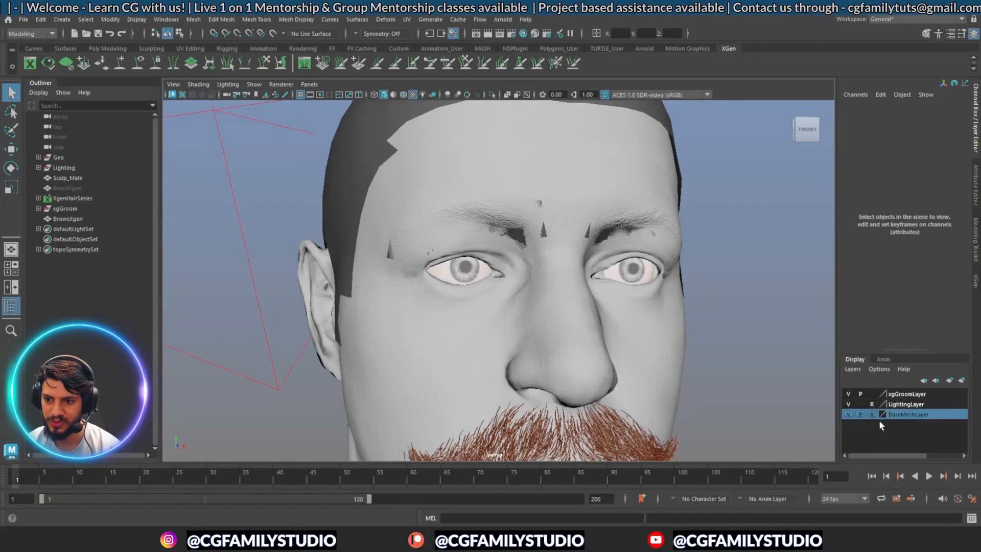
Review the option for deleting the construction history of the BrowsXgen mesh
left_click(975, 279)
left_click(71, 223)
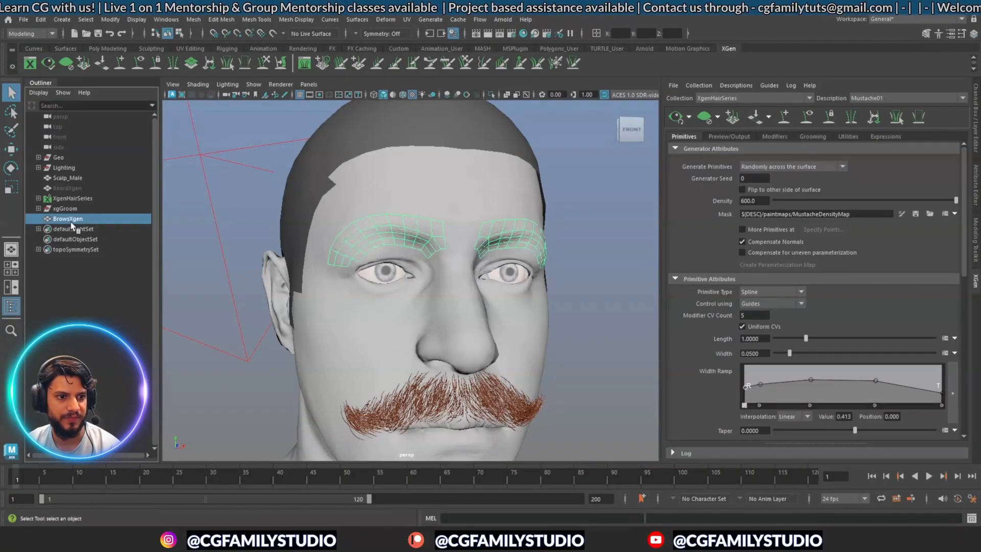
left_click(40, 19)
mouse_move(84, 146)
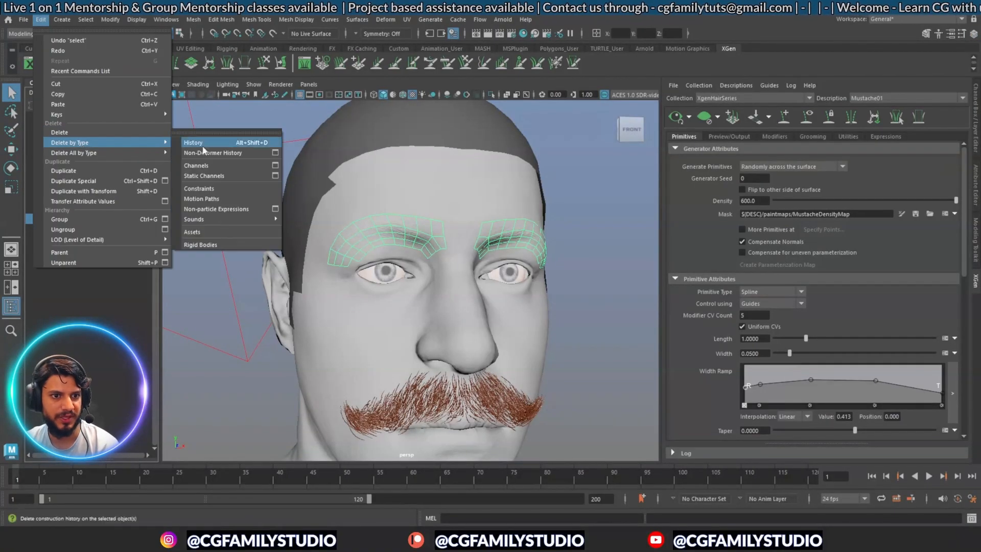
left_click(179, 374)
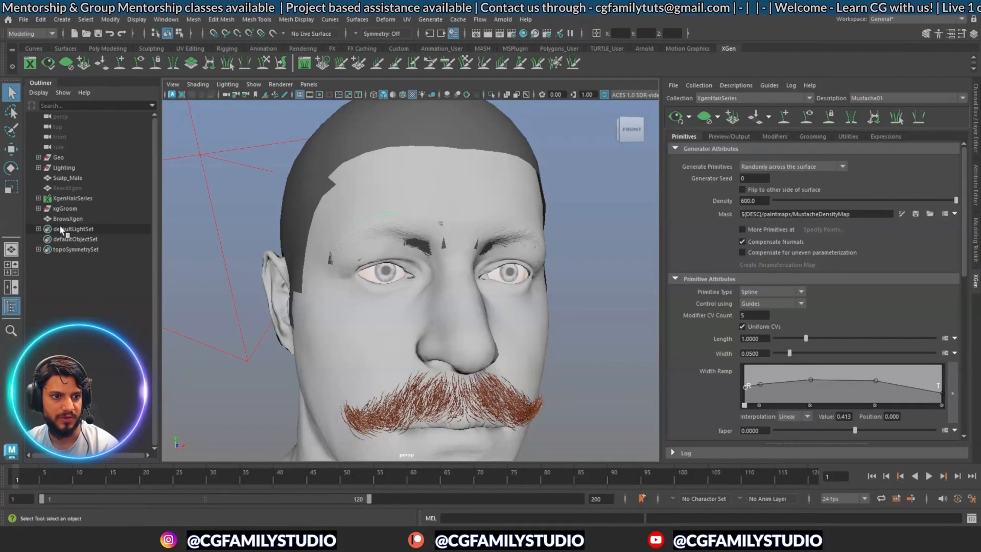
left_click(62, 220)
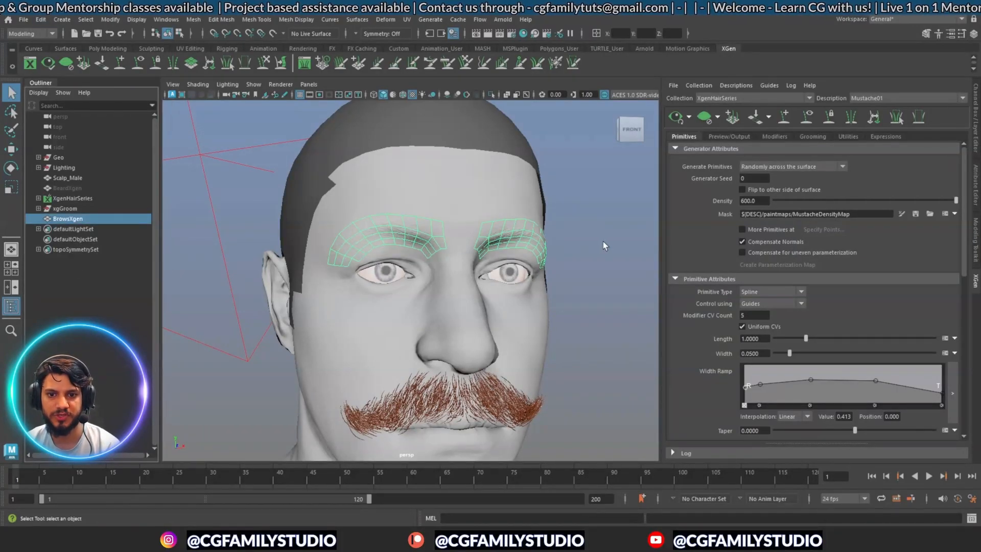
right_click(583, 236)
left_click(578, 483)
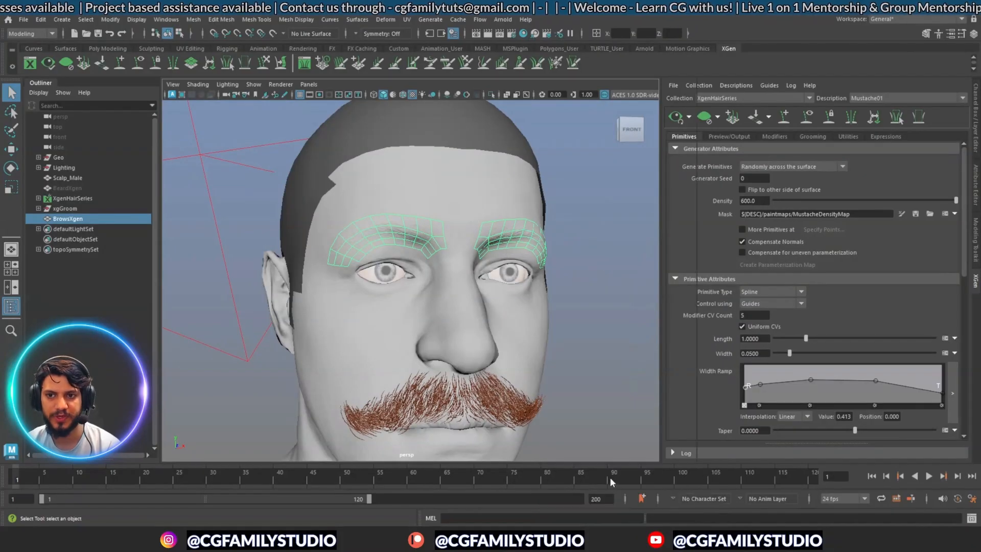
left_click(612, 333)
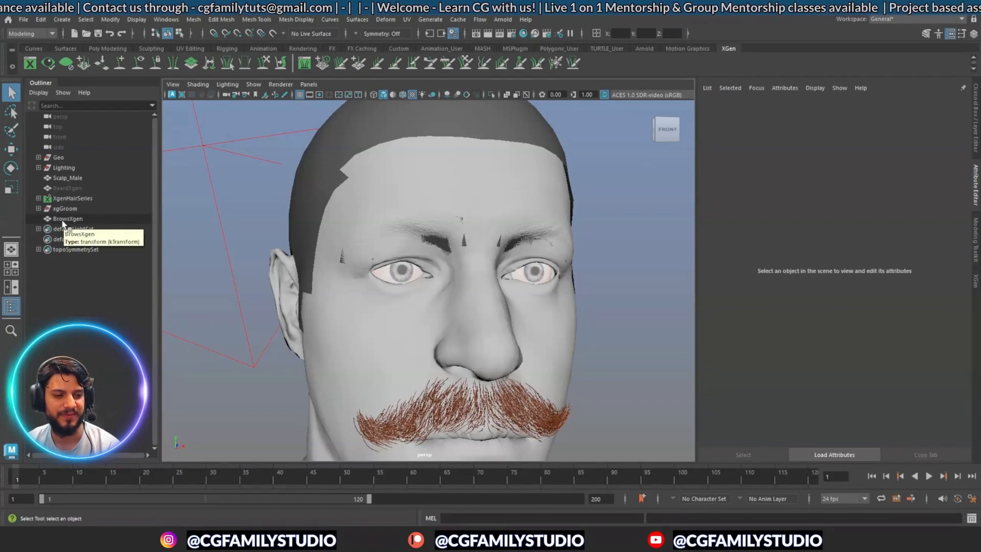
Create the XGen description EyebrowsXgen on BrowsXgen in the XgenHairSeries collection, using splines placed randomly and controlled by placing and shaping guides
left_click(76, 220)
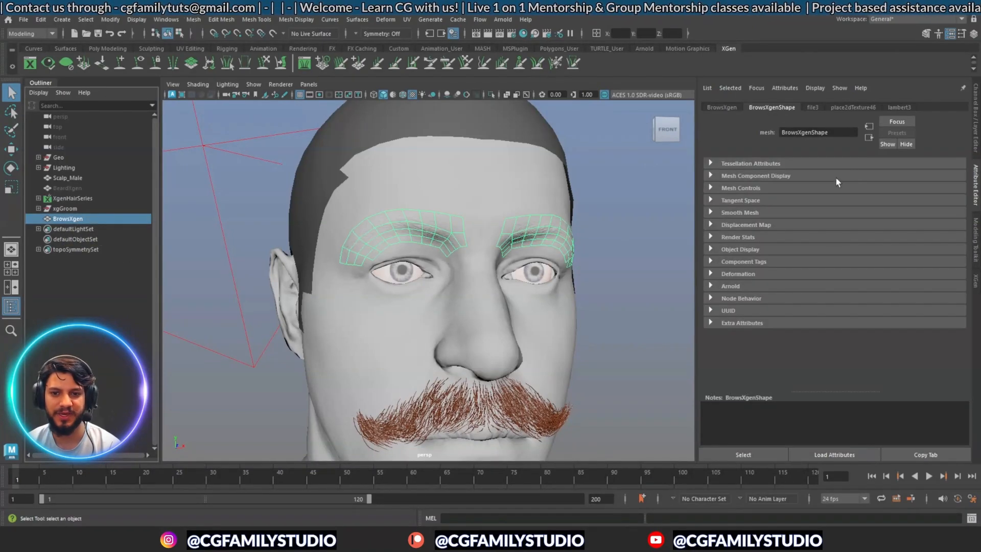
left_click(971, 282)
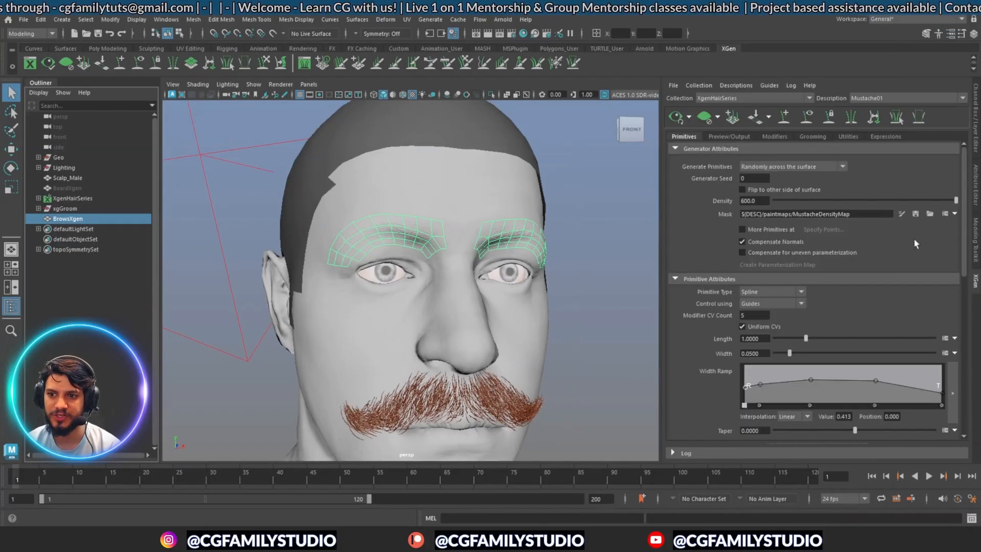
left_click(735, 85)
left_click(744, 97)
double_click(457, 143)
type("E")
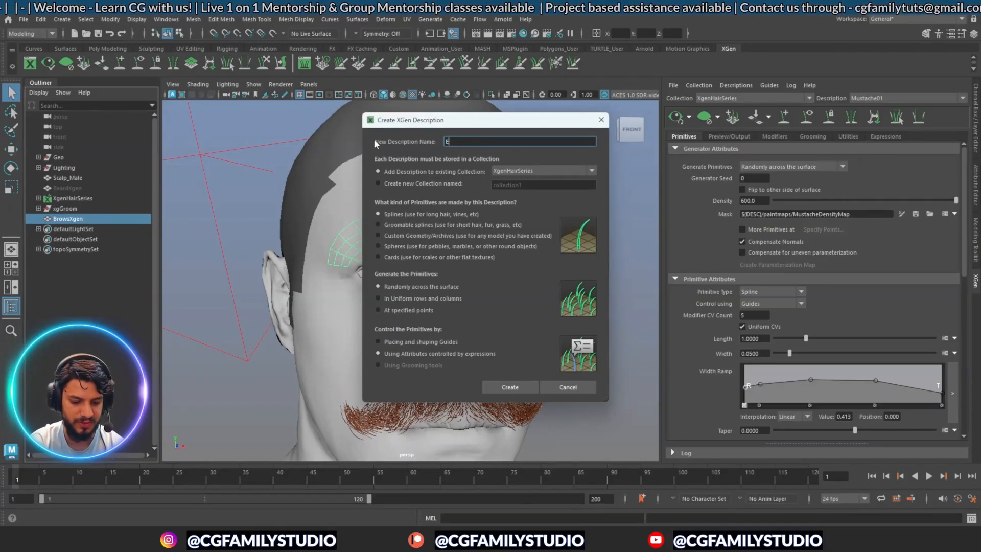
type("yebrow")
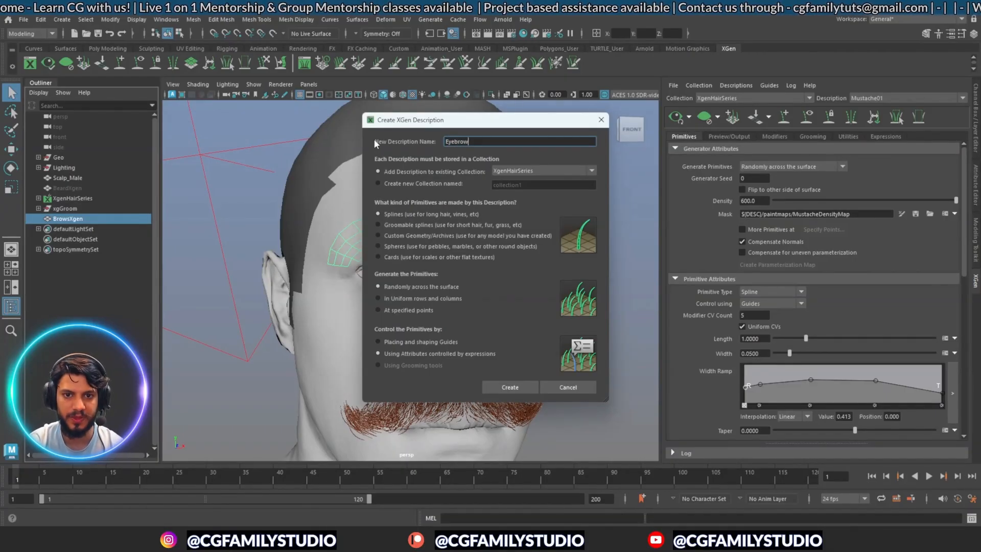
type("sX")
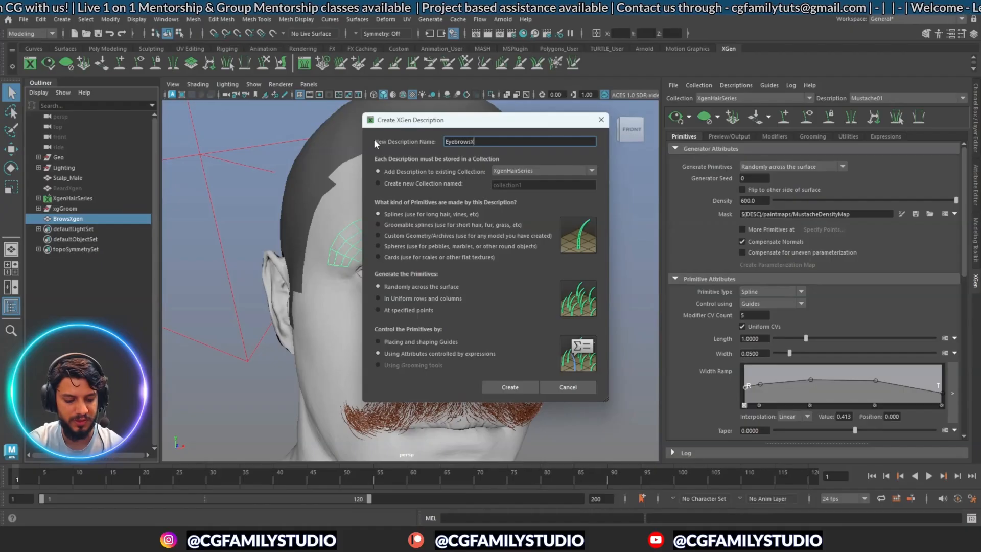
type("gen")
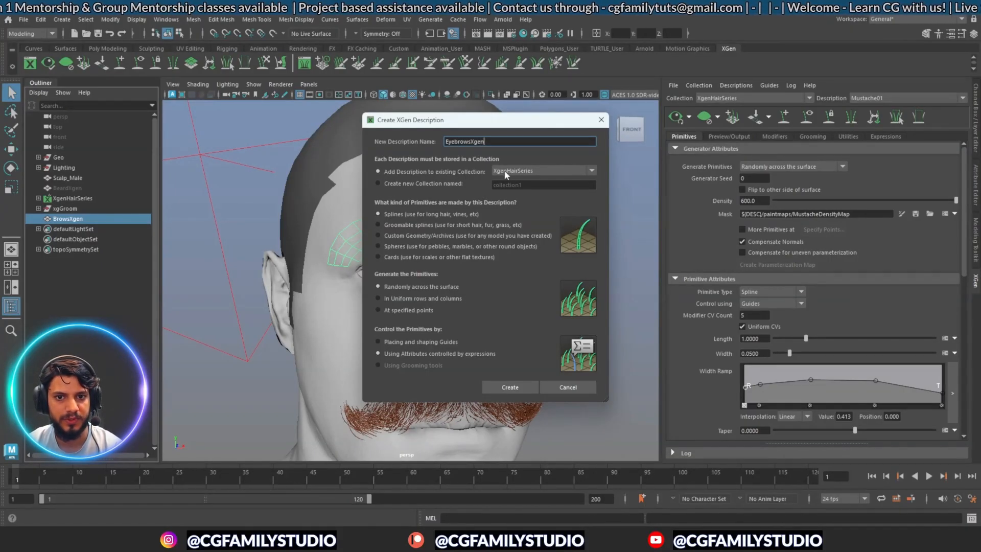
left_click(377, 171)
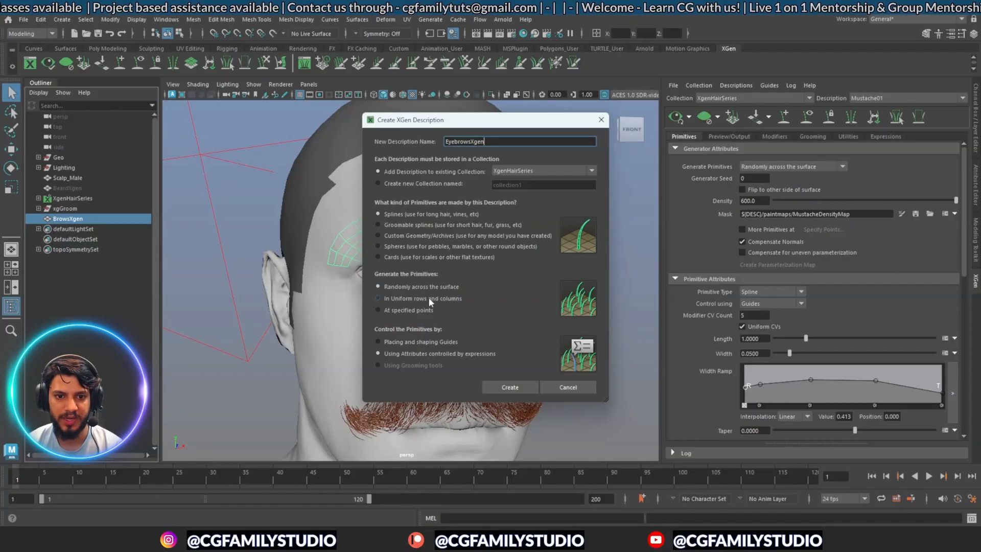
left_click(413, 343)
left_click(511, 387)
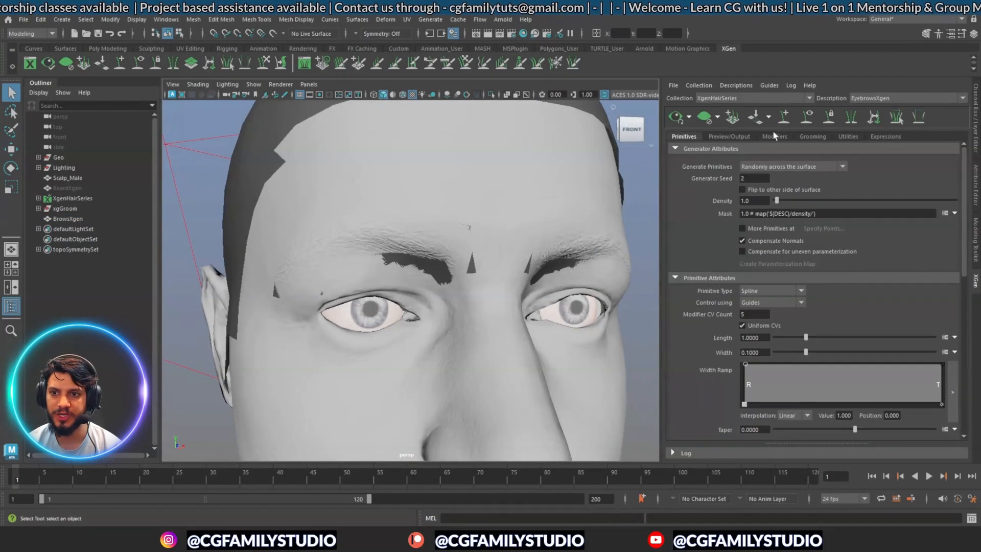
Place hair guides along the upper and lower edges of one eyebrow, from the inner end to the tail
left_click(783, 117)
left_click(444, 278)
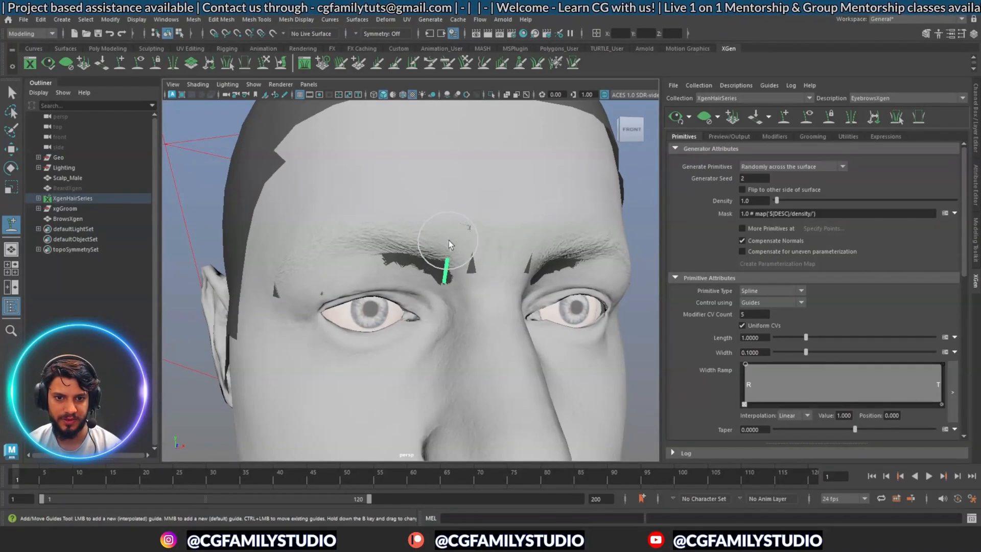
left_click(449, 240)
mouse_move(450, 241)
left_mouse_down("alt")
mouse_move(425, 265)
mouse_move(457, 250)
left_mouse_up("alt")
mouse_move(458, 250)
right_mouse_down("alt")
mouse_move(427, 253)
mouse_move(449, 239)
right_mouse_up("alt")
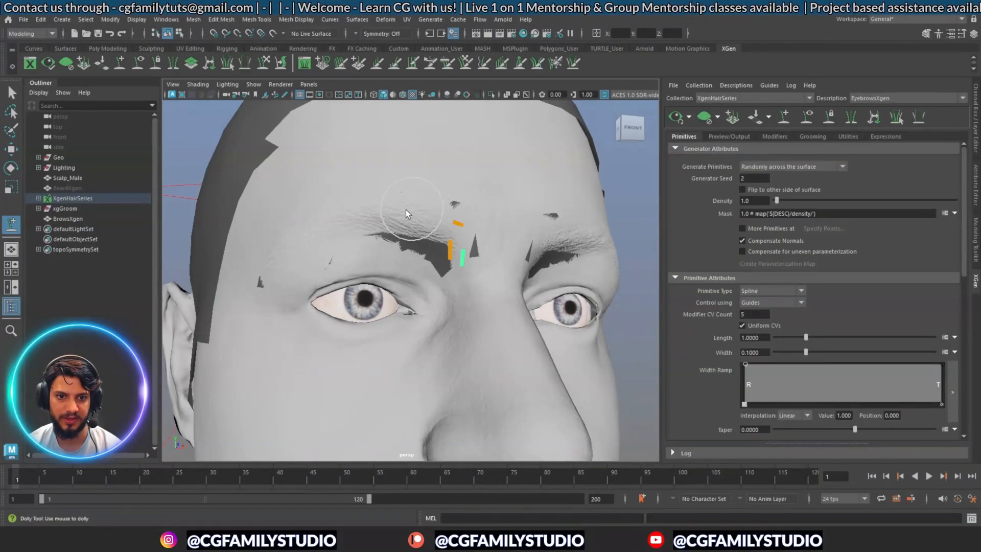
key("w")
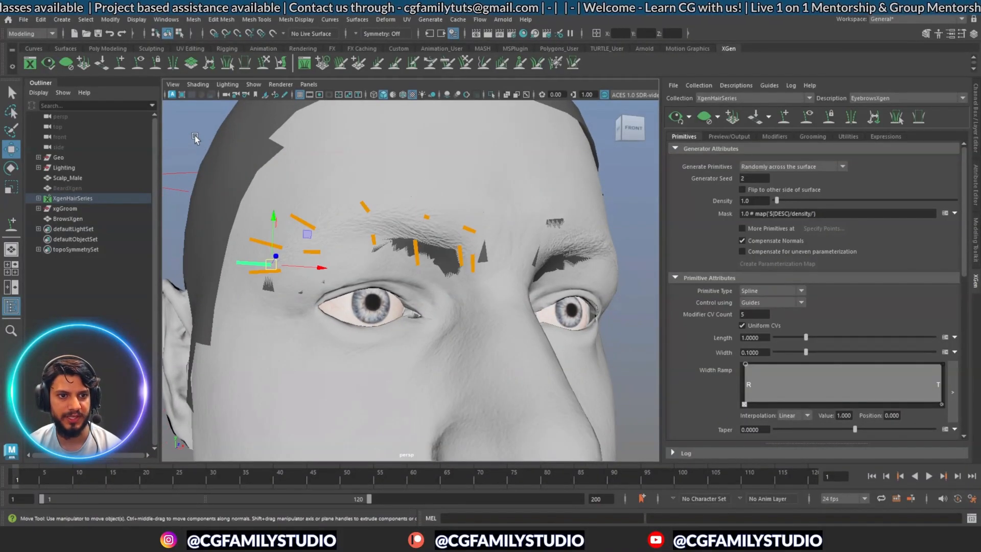
left_click(195, 137)
Sculpt the outer eyebrow guides so they lie closer to the skin and curve toward the tail
left_click(264, 63)
right_click_drag(318, 246, 399, 265, "alt")
mouse_move(404, 267)
middle_mouse_down("alt")
mouse_move(335, 274)
mouse_move(393, 258)
middle_mouse_up("alt")
left_click_drag(327, 245, 423, 305, "alt")
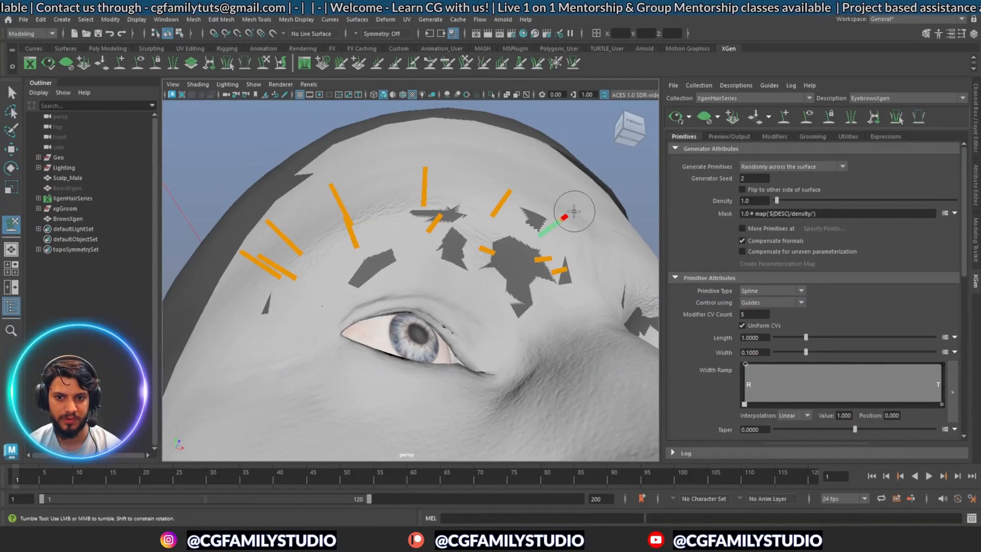
mouse_move(574, 211)
left_mouse_down()
mouse_move(506, 197)
mouse_move(484, 204)
mouse_move(460, 170)
mouse_move(324, 197)
mouse_move(305, 221)
mouse_move(327, 197)
mouse_move(308, 194)
mouse_move(249, 274)
mouse_move(261, 224)
left_mouse_up()
mouse_move(219, 324)
left_mouse_down()
mouse_move(229, 253)
mouse_move(237, 383)
mouse_move(256, 397)
mouse_move(250, 402)
left_mouse_up()
mouse_move(271, 299)
left_mouse_down()
mouse_move(274, 269)
mouse_move(255, 245)
mouse_move(226, 344)
mouse_move(339, 327)
mouse_move(322, 339)
left_mouse_up()
Bend the tips of the outermost guides together at the brow tail and curve the neighbouring upper guide
middle_click_drag(322, 339, 332, 303, "alt")
left_click_drag(332, 303, 390, 278, "alt")
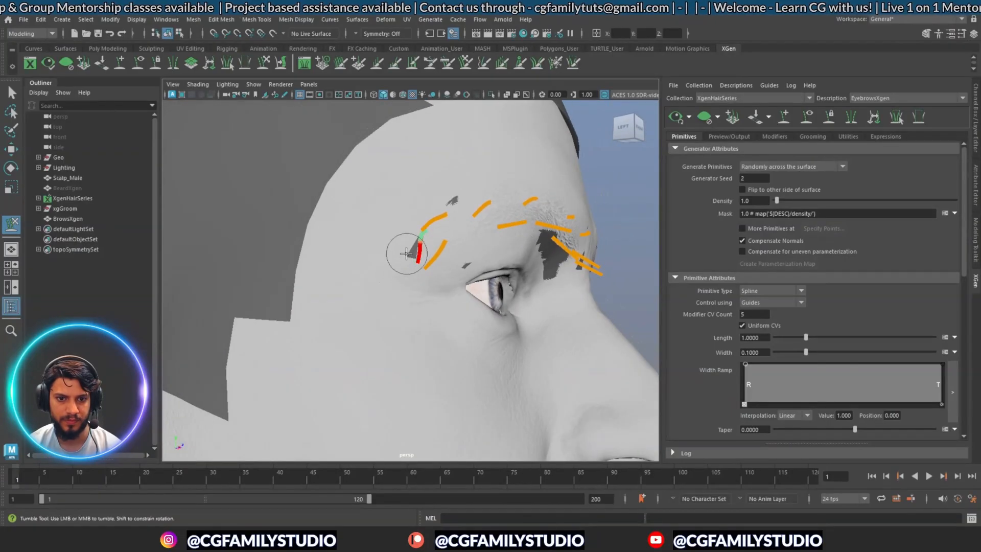
left_click(435, 288)
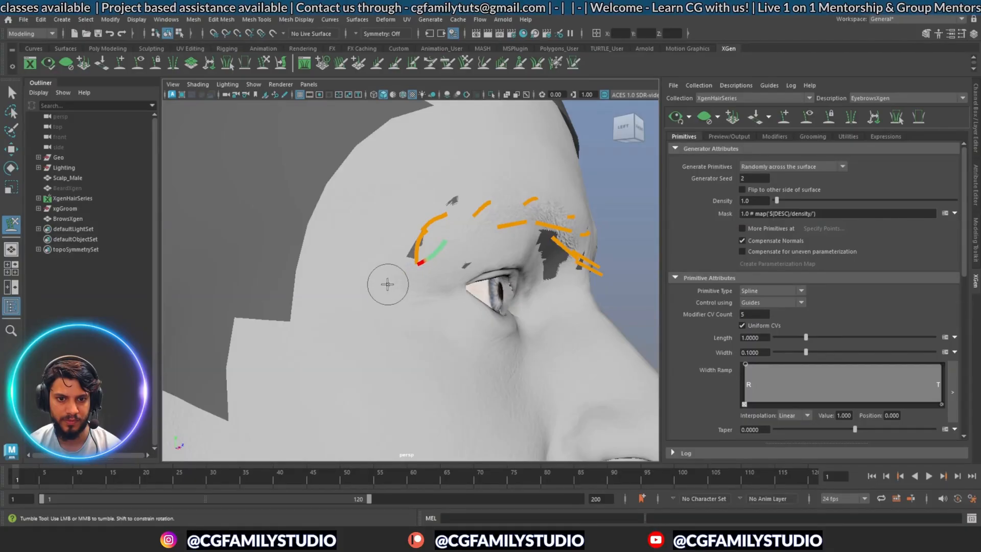
left_click(400, 263, "shift")
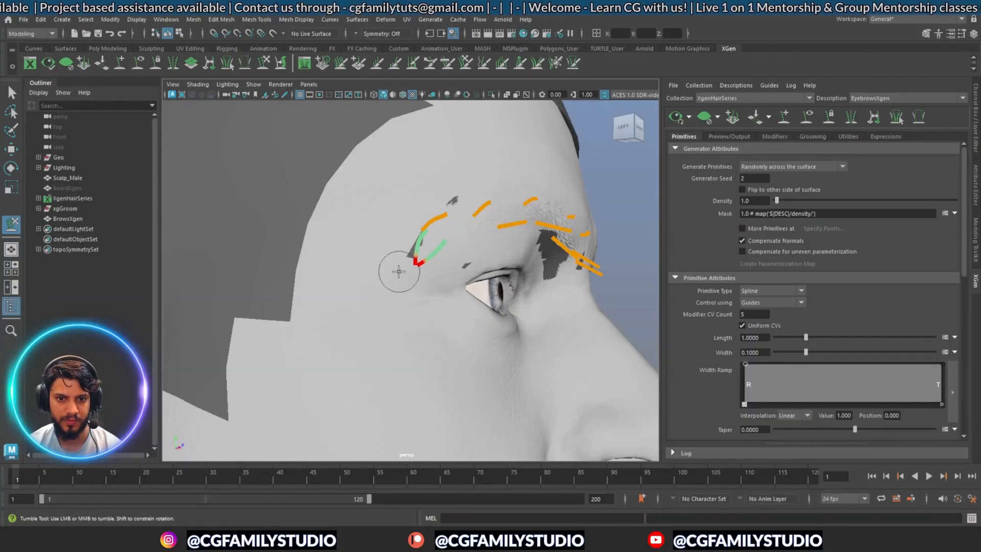
mouse_move(397, 225)
left_mouse_down("alt")
mouse_move(350, 265)
mouse_move(377, 231)
left_mouse_up("alt")
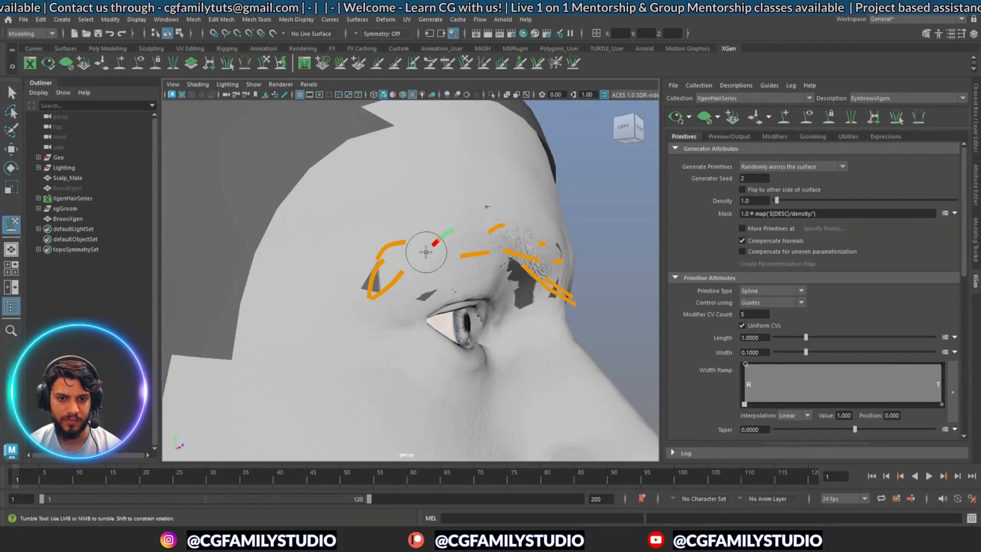
left_click_drag(418, 252, 434, 233)
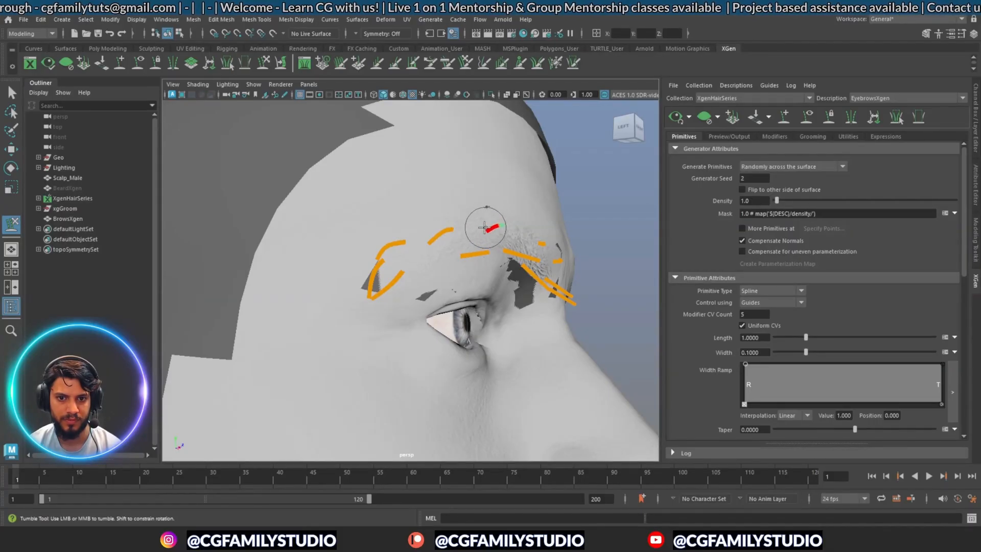
Sculpt the lower and upper guides in the middle of the brow so their tips converge in pairs toward the tail
left_click_drag(444, 262, 434, 318, "alt")
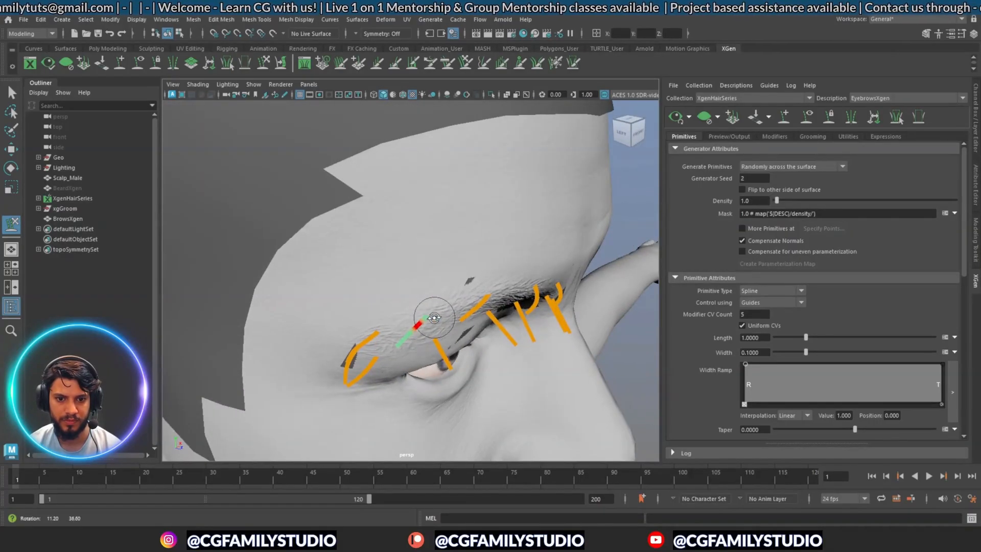
mouse_move(447, 353)
left_mouse_down("alt")
mouse_move(412, 422)
mouse_move(401, 419)
mouse_move(410, 348)
mouse_move(434, 334)
left_mouse_up("alt")
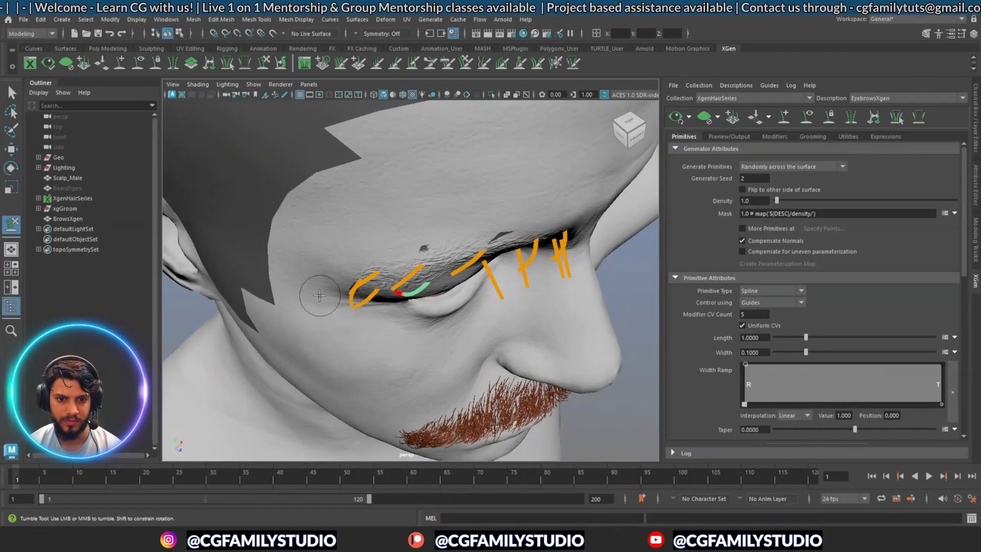
left_click_drag(321, 294, 393, 296, "alt")
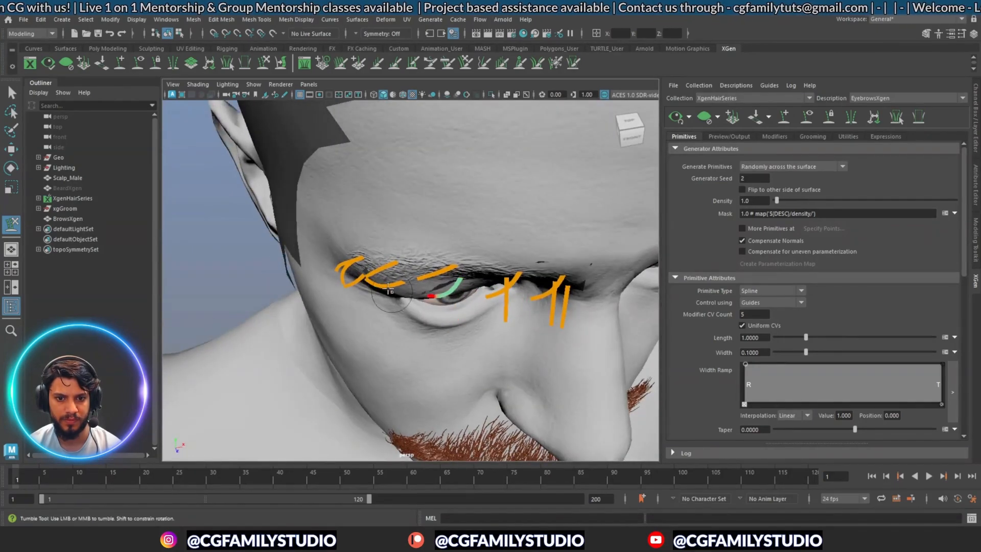
mouse_move(357, 256)
left_mouse_down("alt")
mouse_move(453, 268)
mouse_move(476, 251)
left_mouse_up("alt")
middle_click_drag(465, 271, 431, 300, "alt")
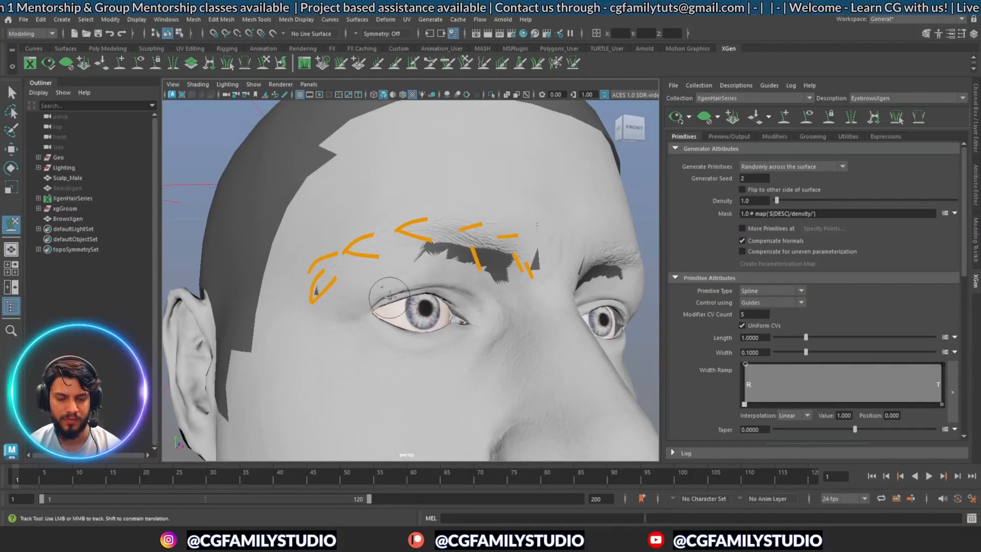
Sculpt the guides at the inner end of the eyebrow, curving the lower one toward the tail and keeping the innermost ones more upright
left_click_drag(396, 297, 400, 290, "alt")
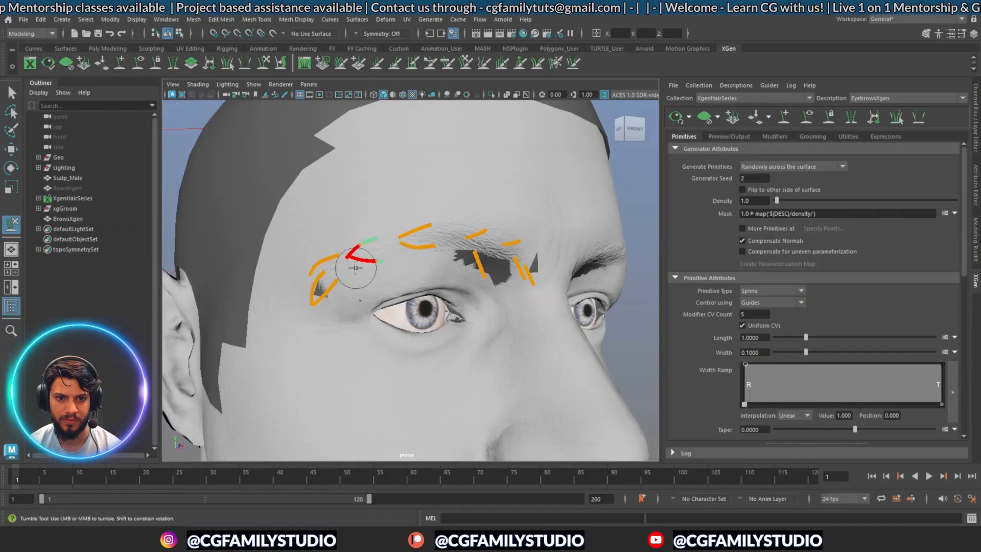
left_click_drag(372, 268, 427, 252, "alt")
mouse_move(477, 289)
left_mouse_down()
mouse_move(425, 253)
mouse_move(399, 204)
left_mouse_up()
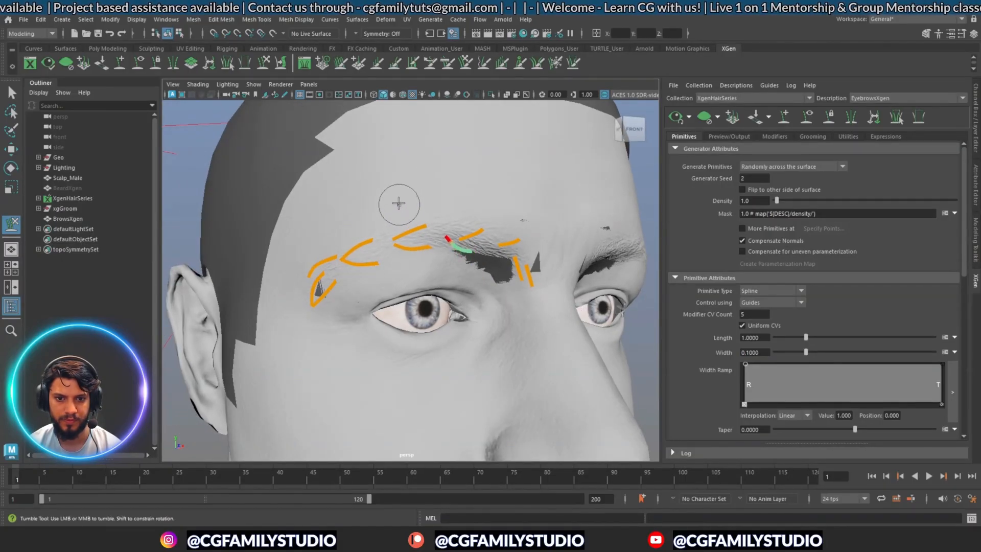
left_click_drag(488, 277, 451, 269, "alt")
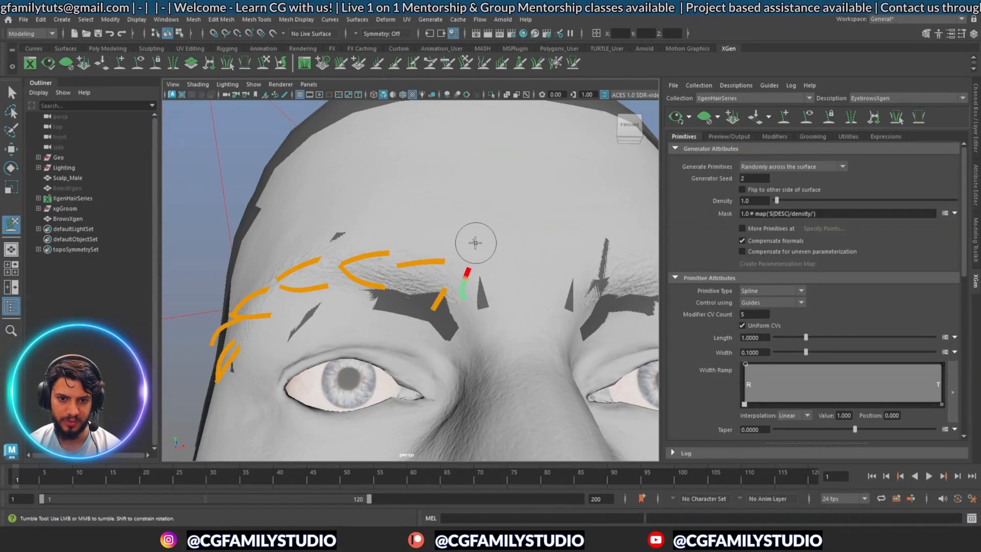
left_click_drag(428, 322, 435, 233)
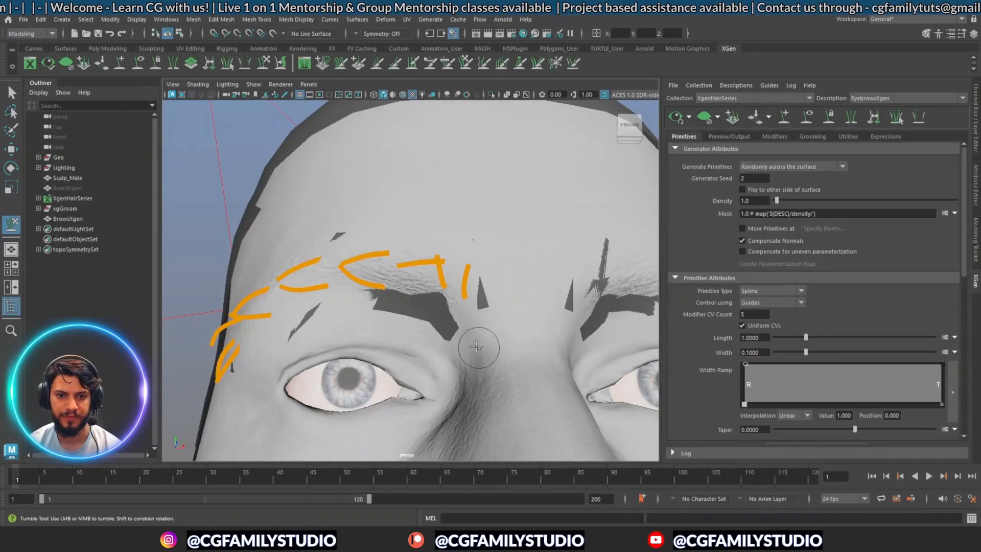
left_click_drag(429, 271, 415, 266)
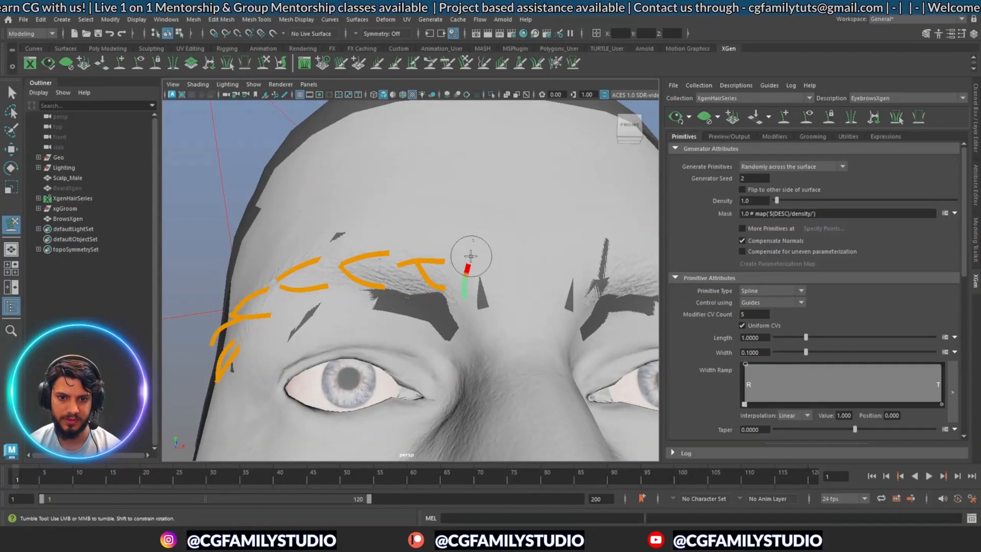
mouse_move(471, 329)
left_mouse_down("alt")
mouse_move(477, 339)
mouse_move(468, 340)
mouse_move(353, 307)
mouse_move(340, 291)
mouse_move(416, 307)
mouse_move(324, 335)
left_mouse_up("alt")
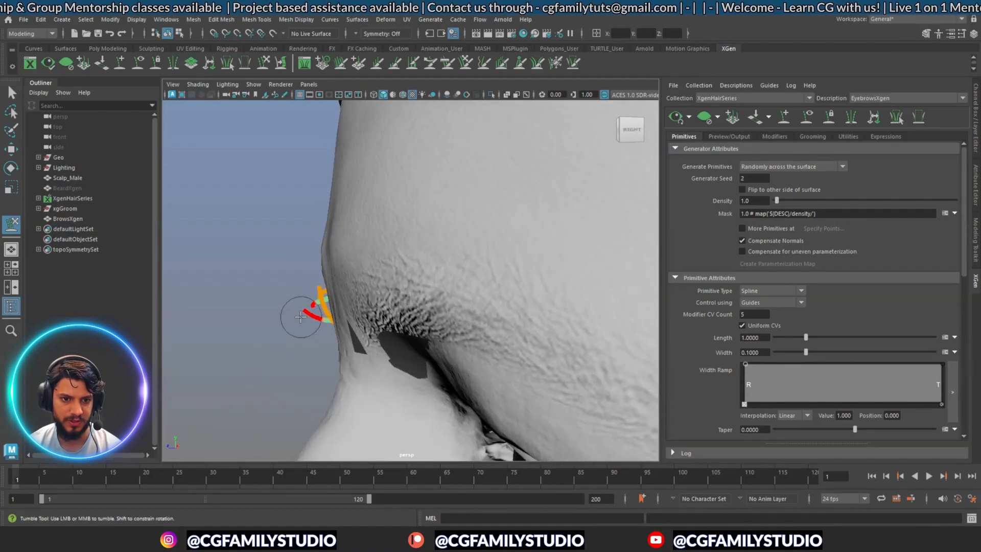
left_click_drag(306, 284, 471, 281, "alt")
Scale down the eyebrow guides group by group, from the inner end through the middle to the tail
key("w")
left_click_drag(540, 245, 454, 325)
key("r")
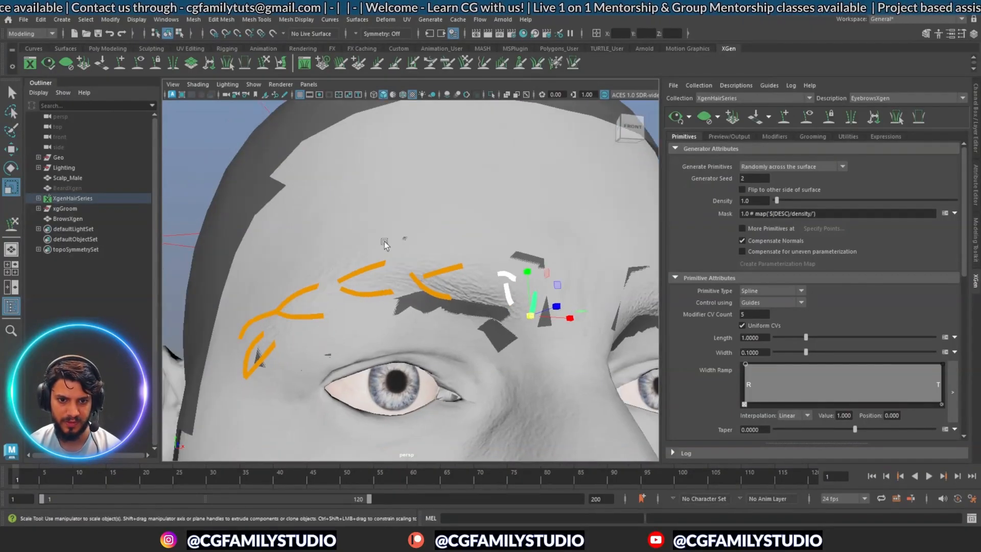
left_click_drag(385, 245, 431, 316)
middle_click_drag(434, 345, 420, 345)
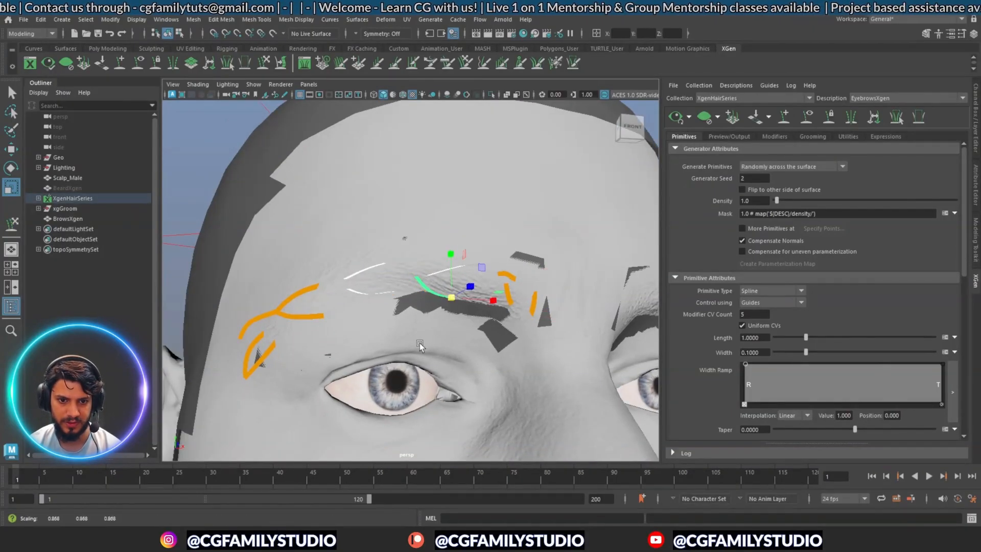
left_click_drag(420, 346, 390, 352, "alt")
middle_click_drag(429, 352, 404, 349)
left_click_drag(382, 337, 403, 379, "alt")
middle_click_drag(383, 348, 363, 345)
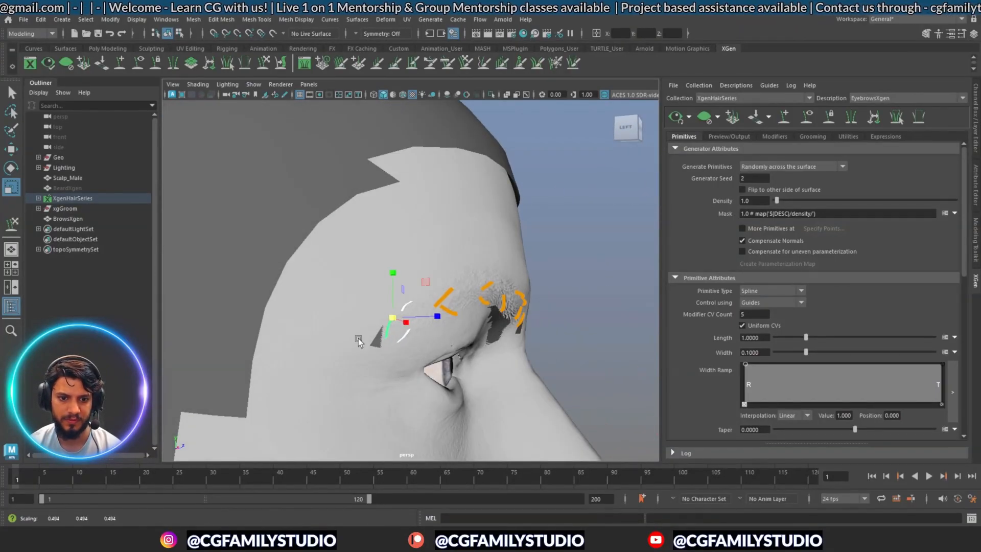
left_click_drag(390, 369, 421, 372, "alt")
left_click_drag(552, 328, 495, 359, "alt")
left_click(584, 286)
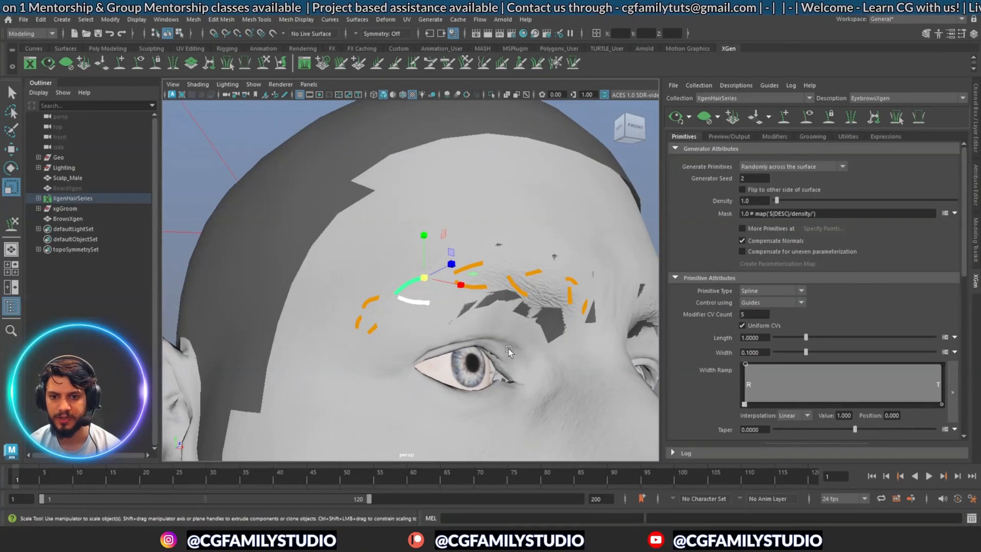
Generate the hair preview and raise the eyebrow density to 15.59
key("w")
left_click(675, 118)
left_click_drag(449, 333, 471, 333, "alt")
scroll(433, 339, "down", 2)
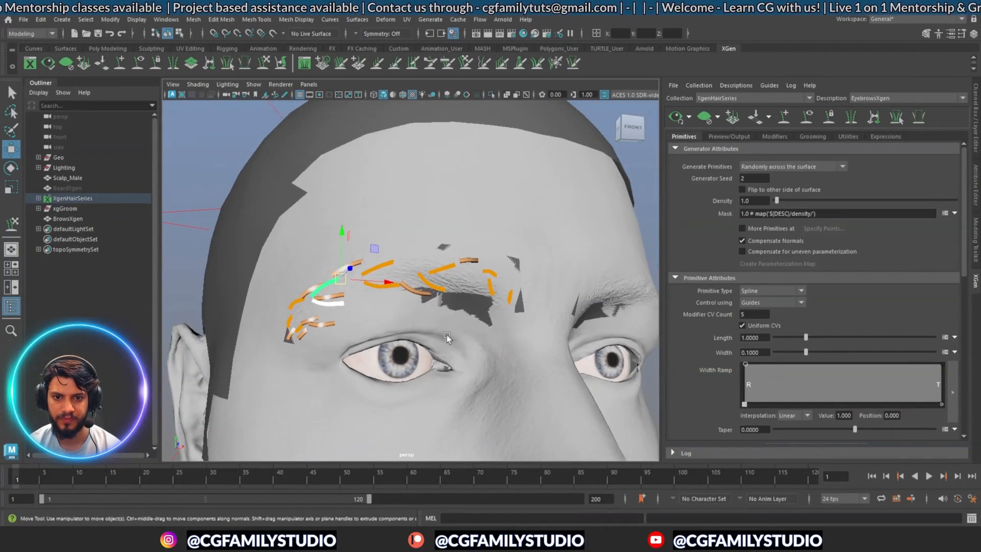
left_click_drag(779, 202, 803, 203)
left_click_drag(542, 294, 577, 292, "alt")
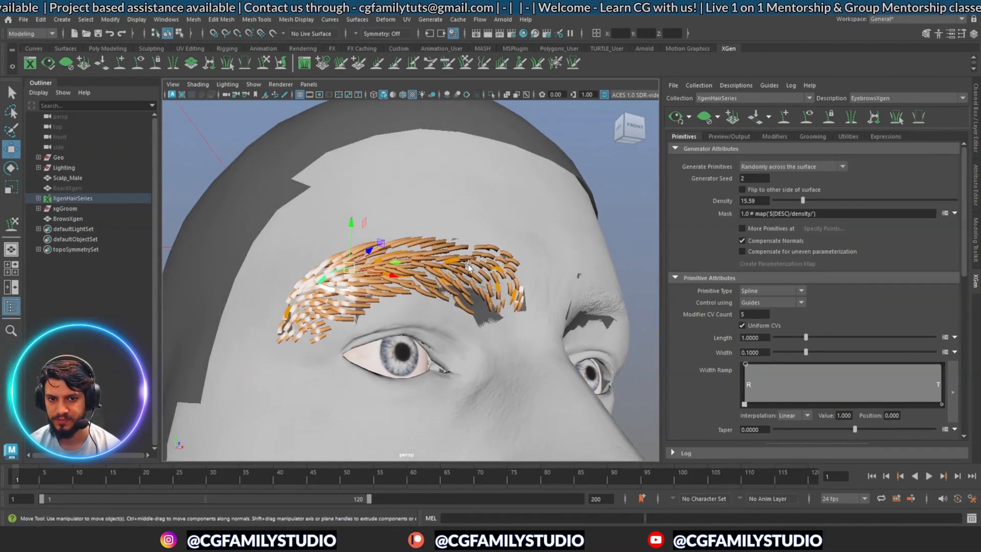
Thin the eyebrow hairs by setting the primitive width to 0.03
left_click(754, 352)
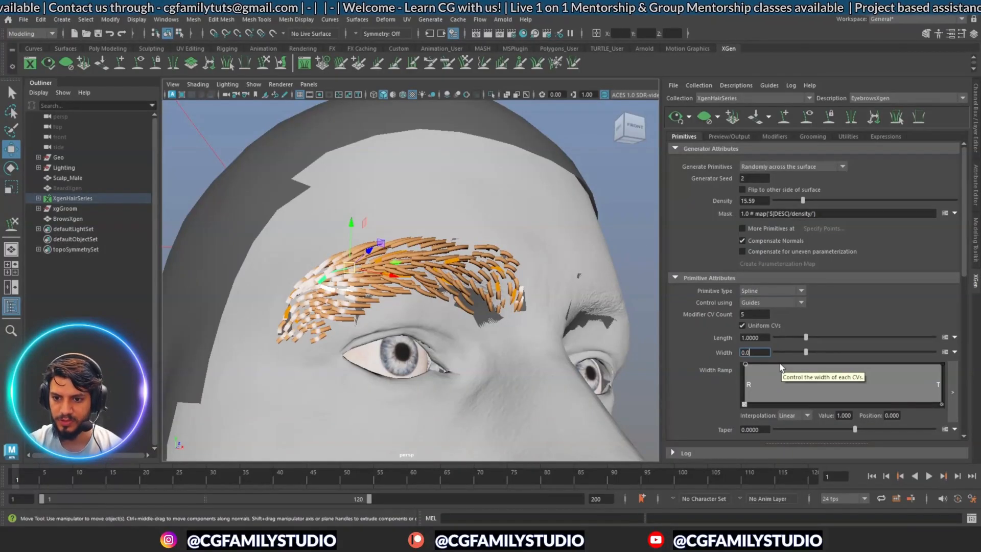
type("0.04")
key("Return")
left_click(753, 353)
key("Return")
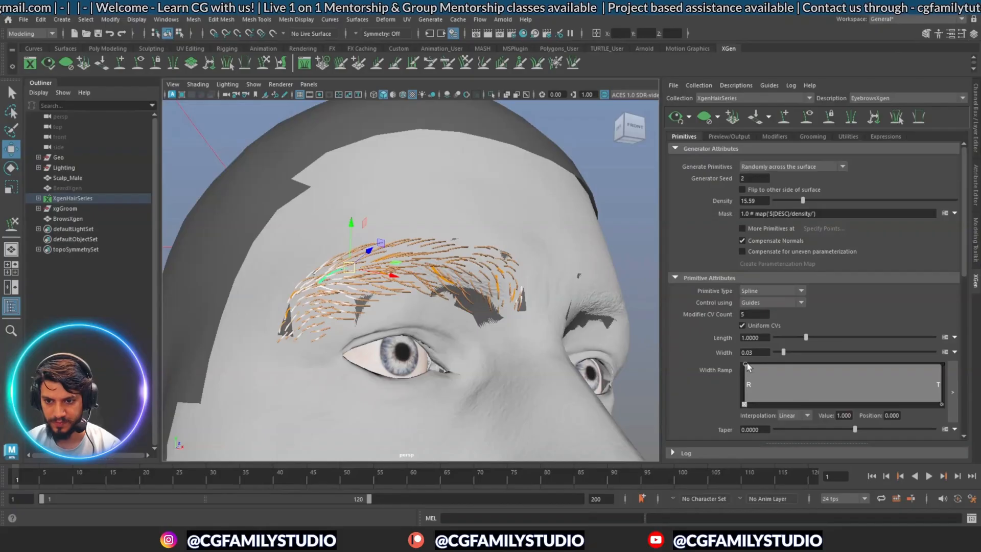
Shape the width ramp with a slightly lowered root and added points so the hairs taper toward the tip
left_click_drag(744, 363, 744, 380)
left_click(779, 380)
left_click(858, 375)
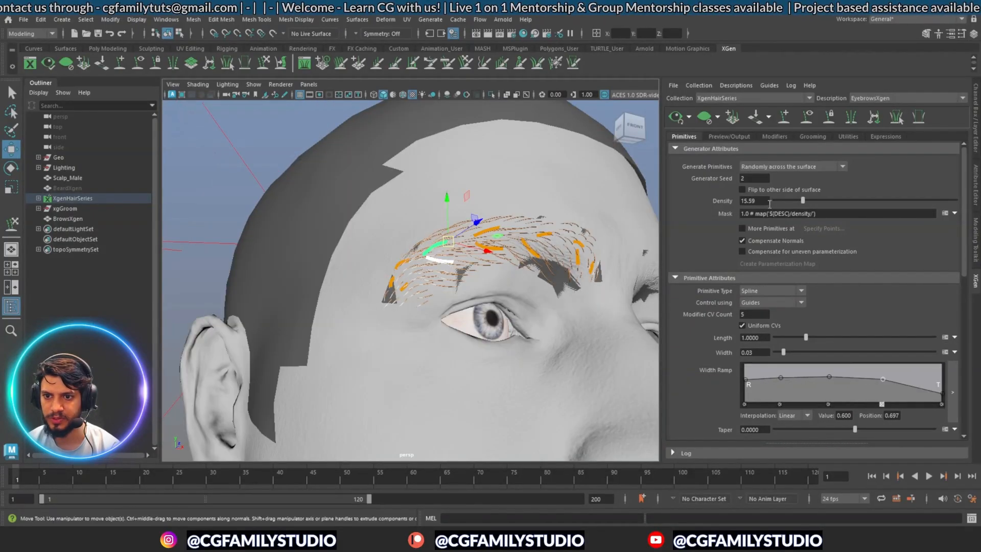
Set the hair density to 100 and clear the hair preview around the eyebrow
double_click(754, 200)
type("100")
key("Return")
left_click_drag(511, 322, 443, 337, "alt")
right_click_drag(444, 337, 500, 363, "alt")
middle_click_drag(501, 363, 423, 349, "alt")
left_click_drag(423, 349, 469, 284, "alt")
left_click(705, 117)
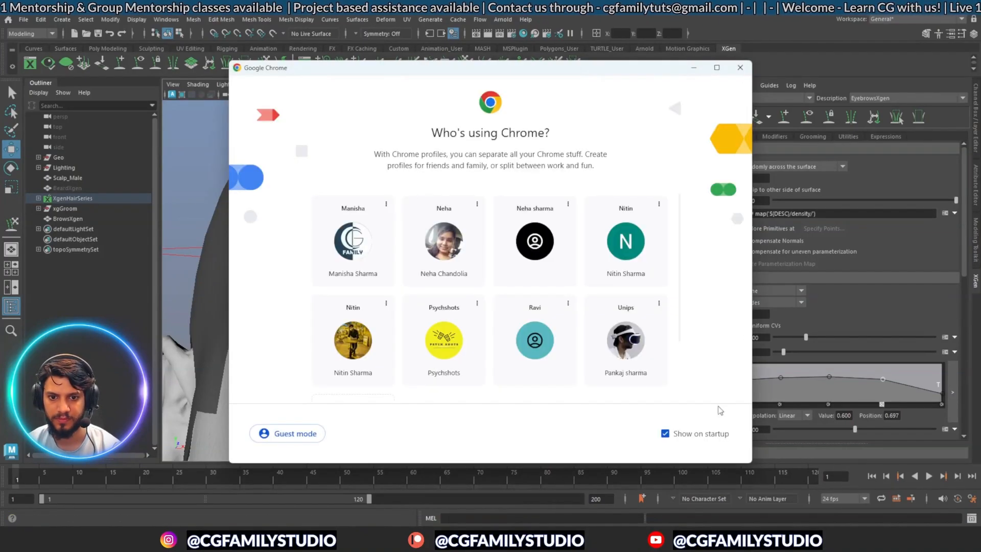
Switch to Chrome and run a Google image search for eyebrows
left_click(624, 335)
left_click(185, 35)
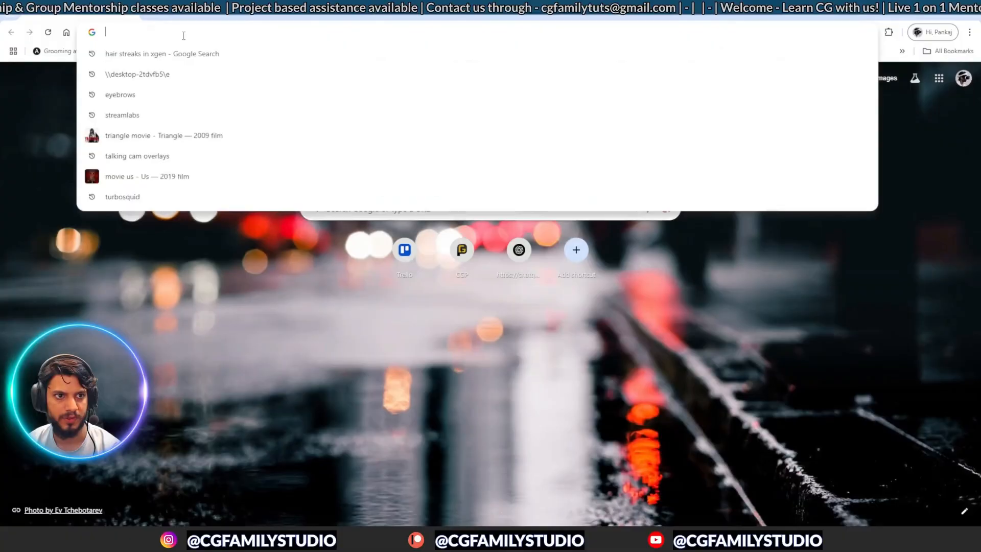
type("eyebrowws")
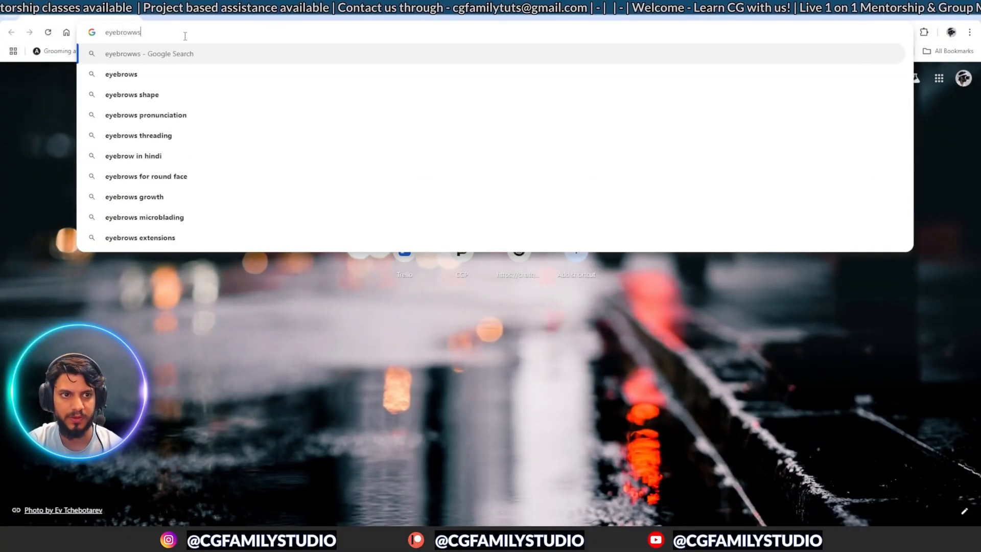
key("BackSpace")
key("BackSpace")
key("Return")
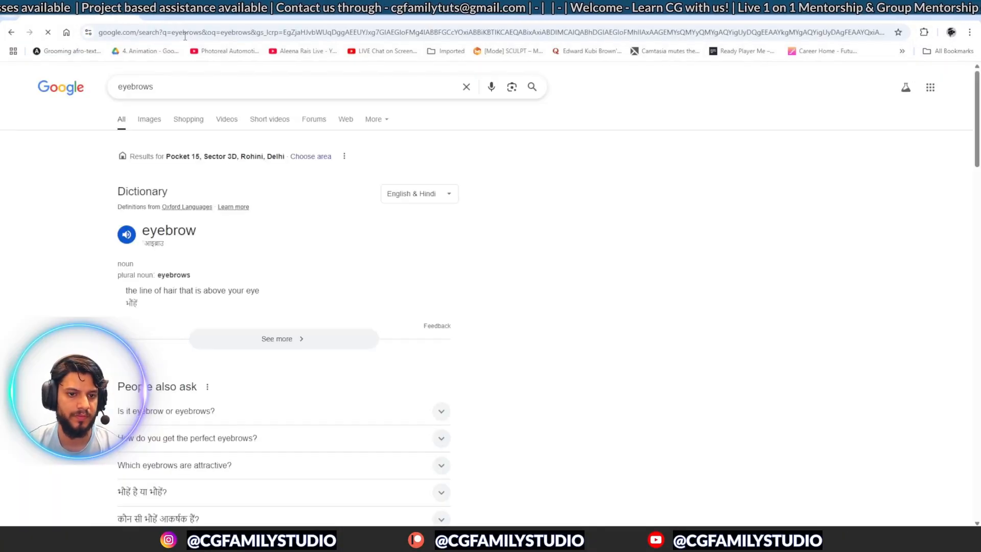
left_click(150, 121)
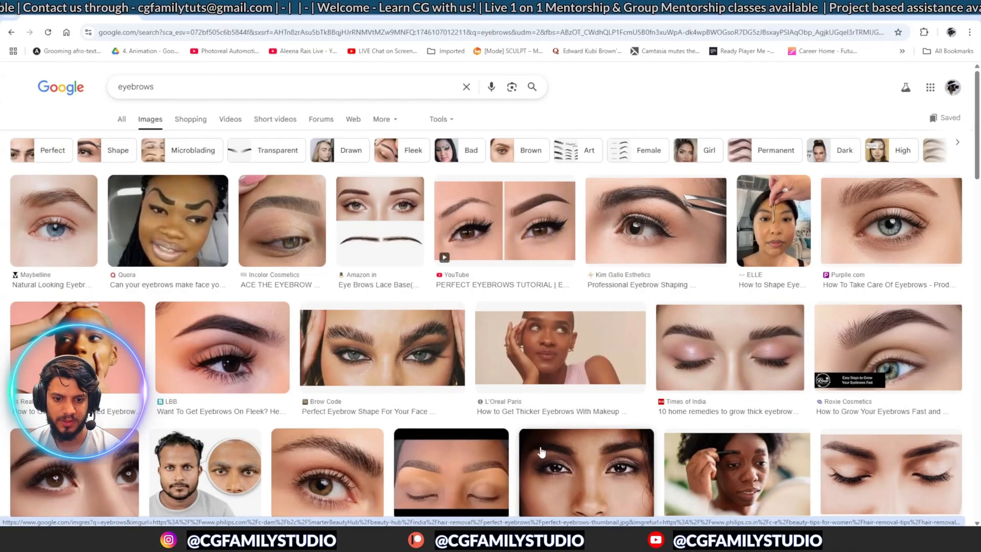
Examine the hair direction in close-up eyebrow photos, including the ArtDeco one, and return to Maya
left_click(460, 465)
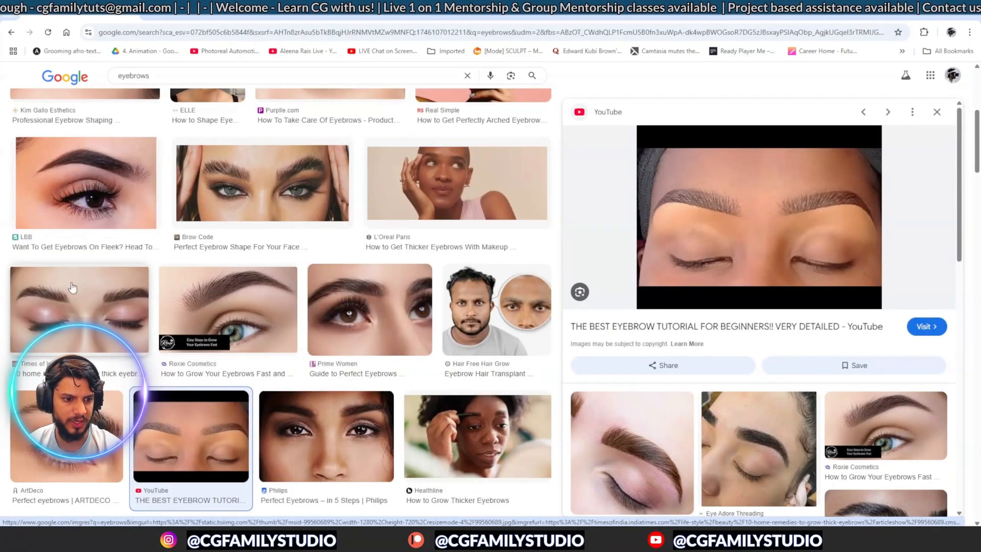
left_click(97, 462)
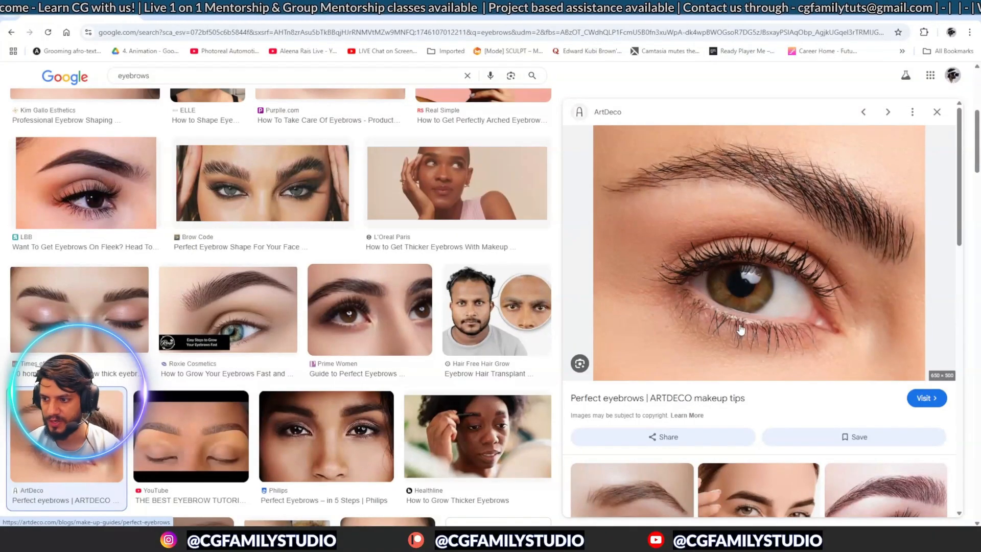
left_click(664, 539)
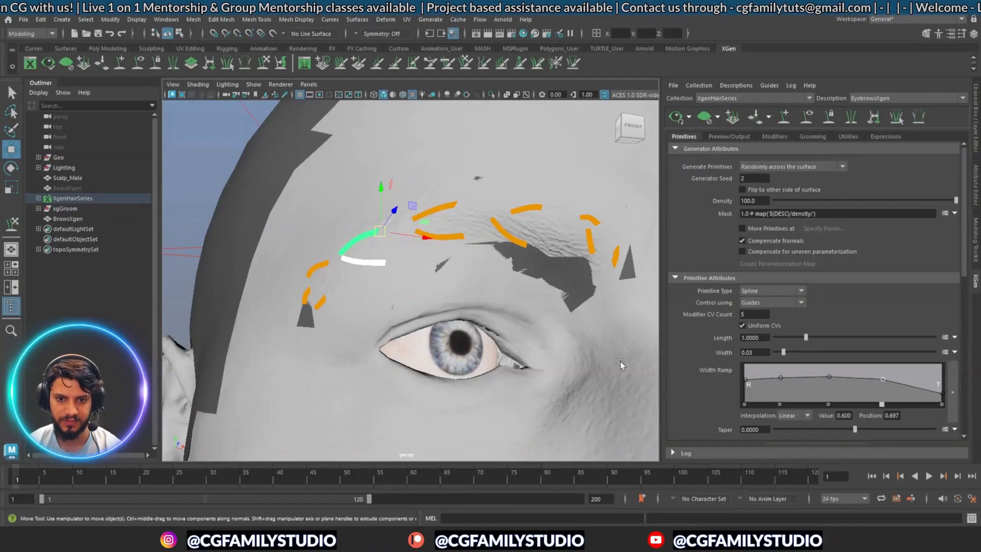
Preview the eyebrow hairs at the current density to check their coverage, and clear the preview
middle_click_drag(565, 310, 495, 332, "alt")
scroll(495, 333, "down", 2)
left_click_drag(494, 333, 502, 339, "alt")
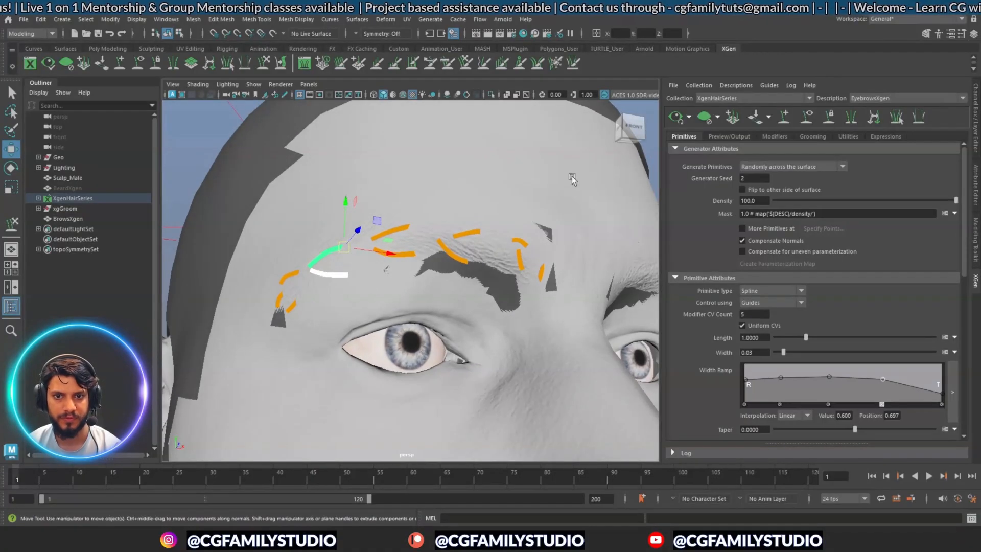
left_click(677, 123)
scroll(363, 274, "up", 2)
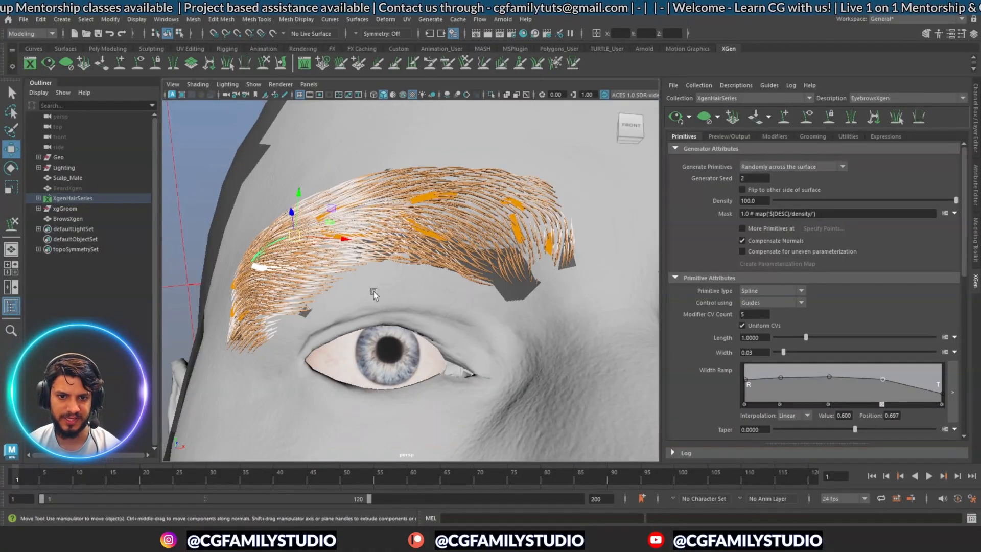
left_click(703, 117)
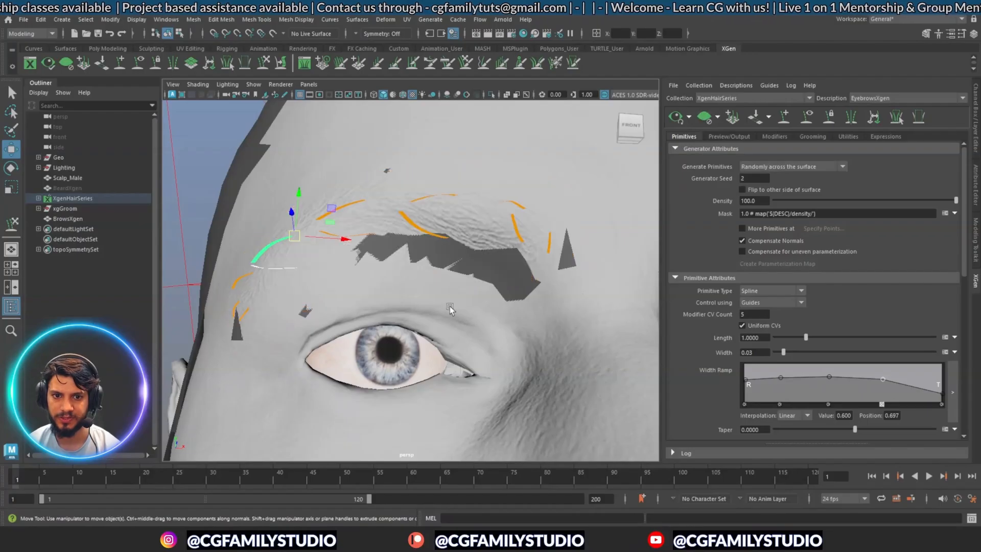
Switch BaseMeshLayer to template display so the head appears as wireframe behind the brow mesh, and return to the XGen settings
left_click(977, 107)
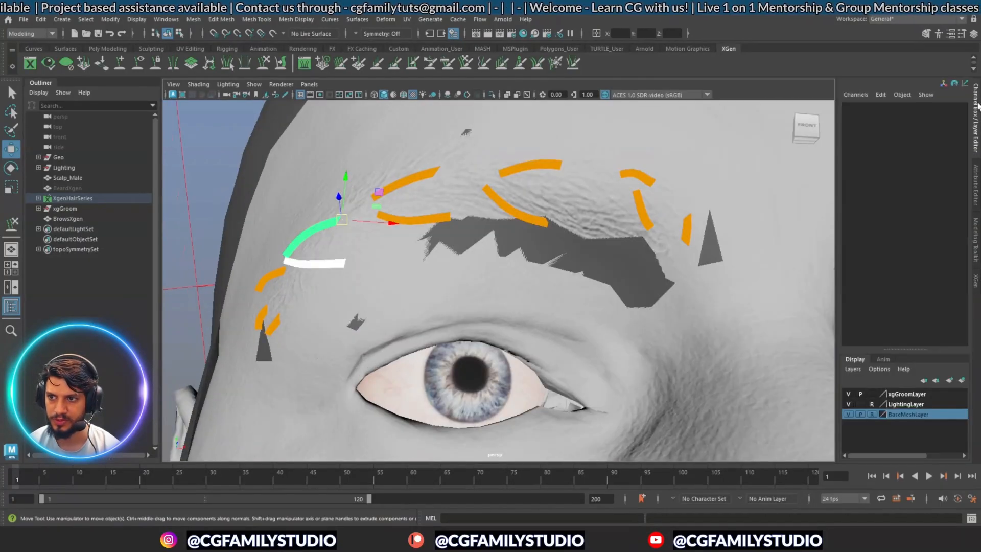
left_click(871, 415)
left_click(870, 415)
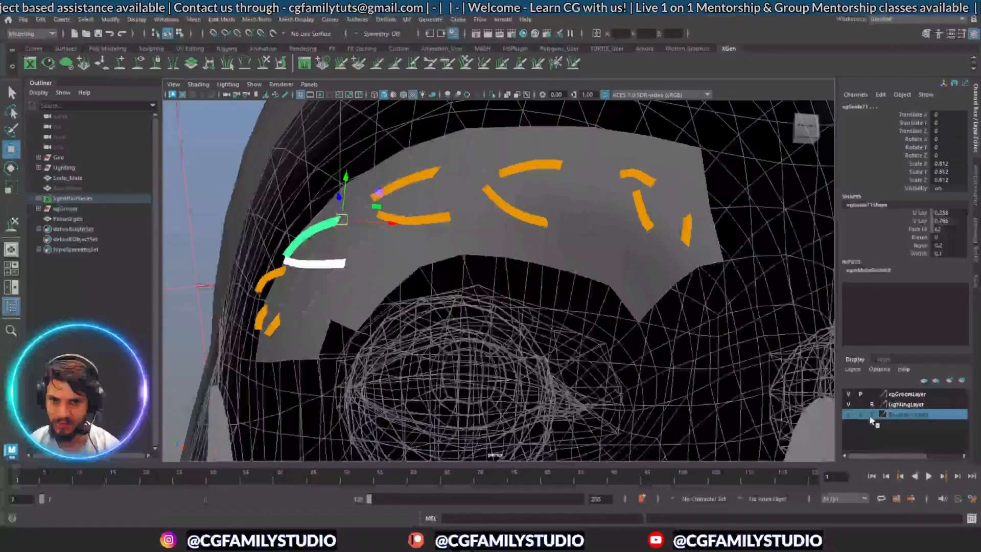
left_click(976, 282)
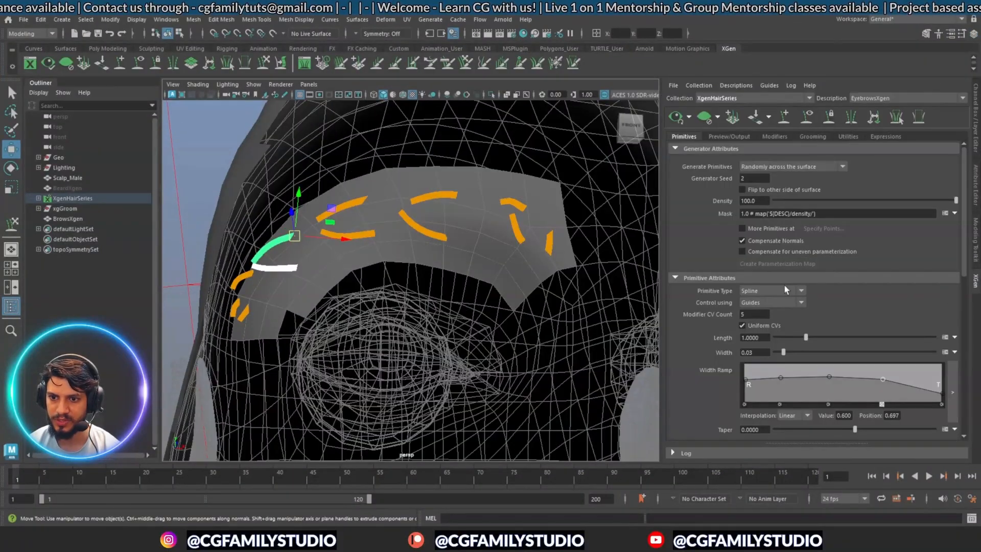
Create a density mask map named EyebrowsDensityMap with resolution 10 and a black start color
left_click_drag(514, 321, 675, 299, "alt")
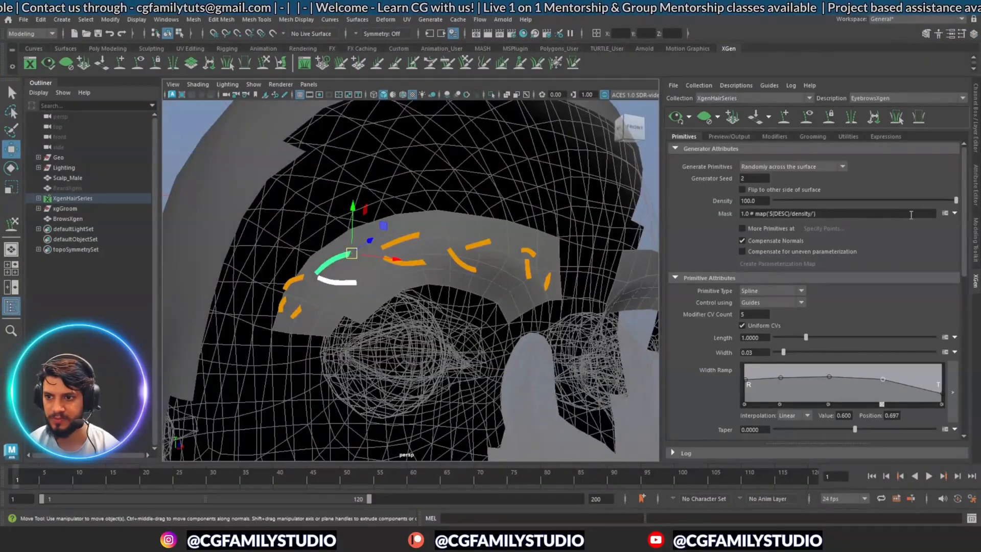
left_click(954, 215)
left_click(919, 226)
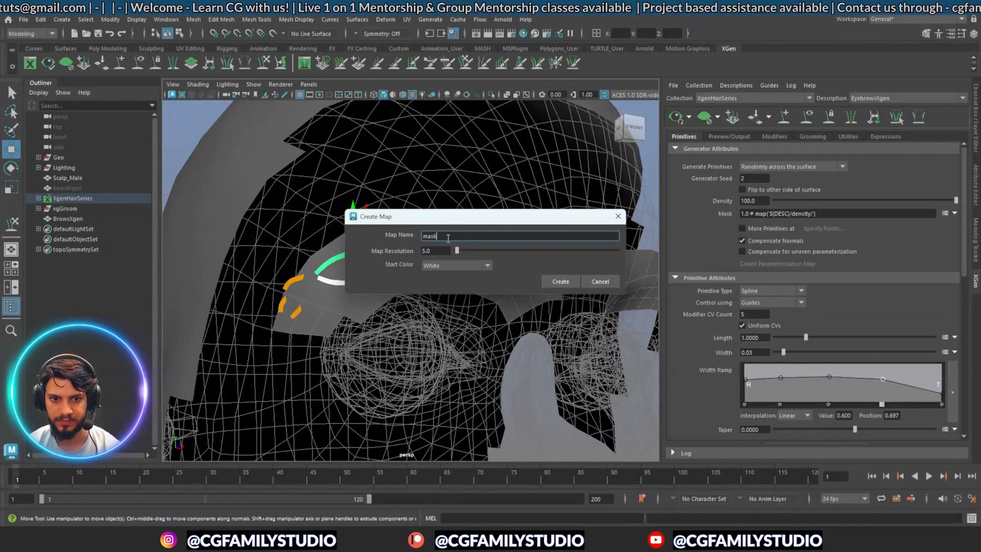
type("Ey")
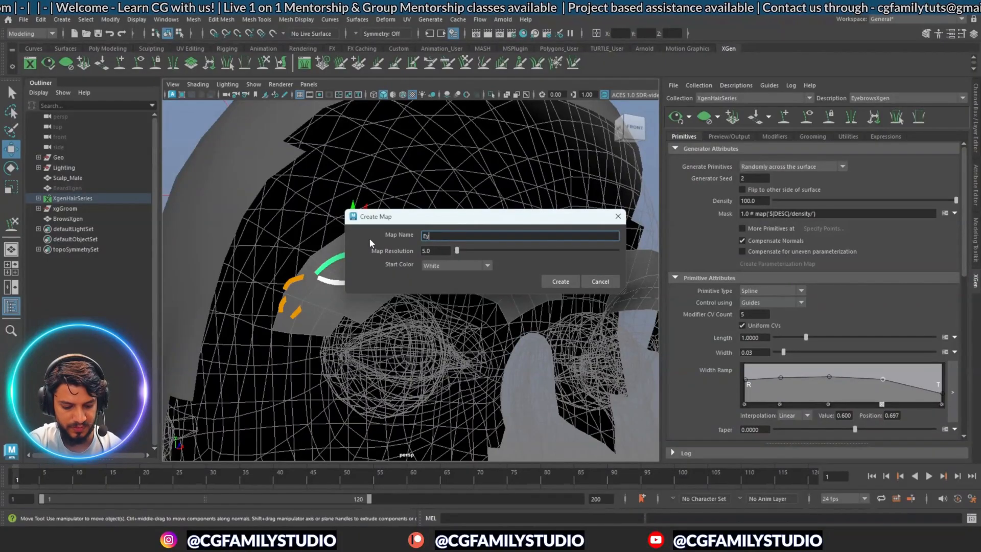
type("ebrow")
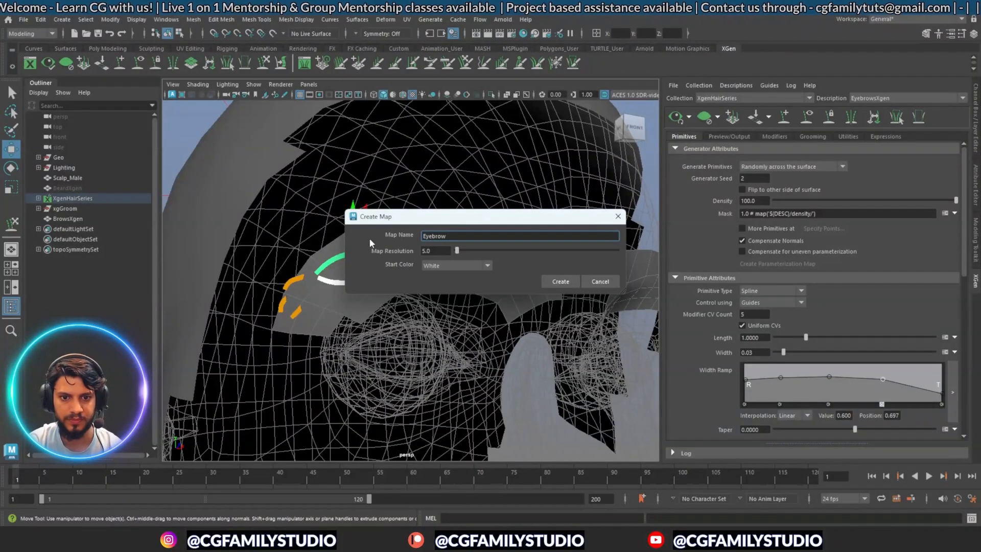
type("s")
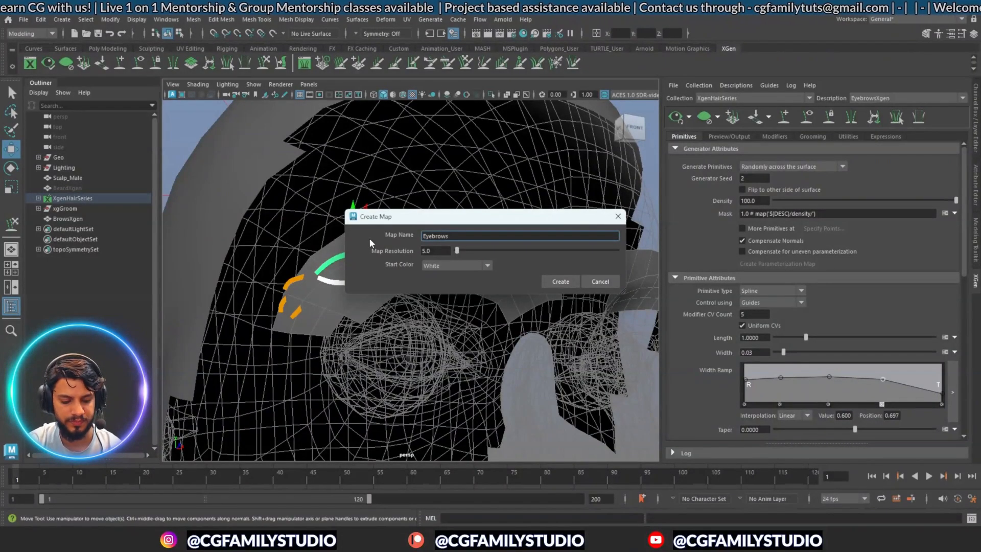
type("DensityMap")
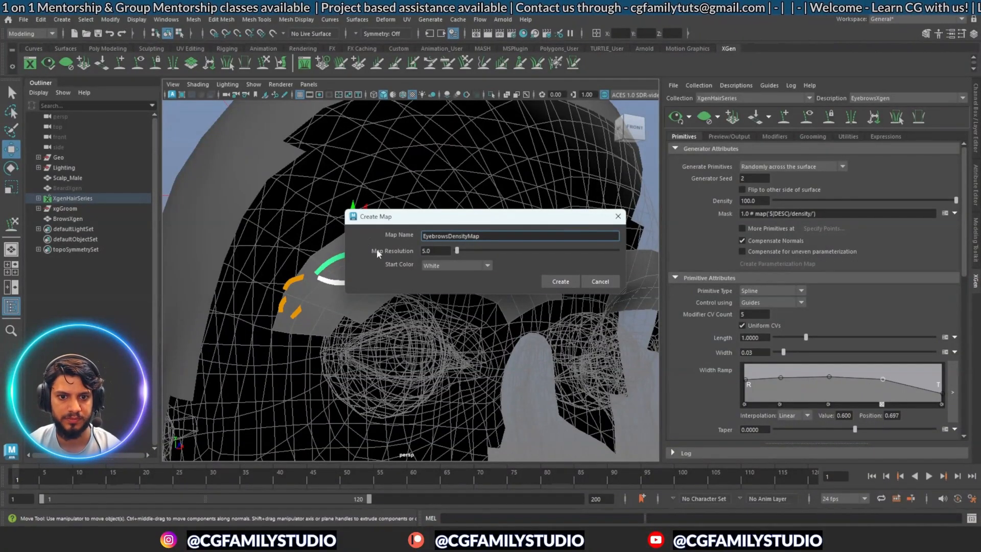
key("Tab")
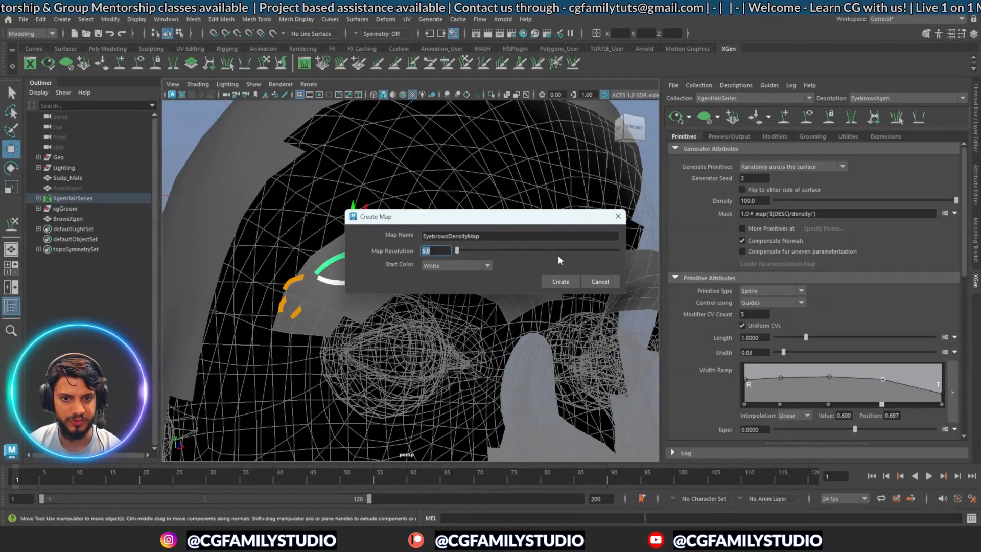
type("10")
key("Tab")
key("Down")
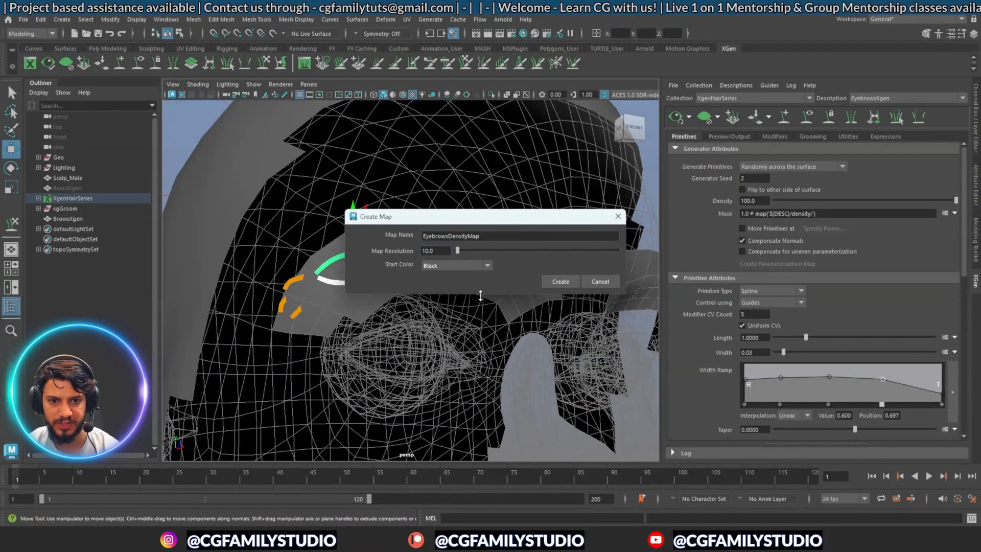
left_click(560, 281)
Paint a white band along the middle of the brow mesh on the density map, with stroke reflection on
scroll(106, 207, "down", 5)
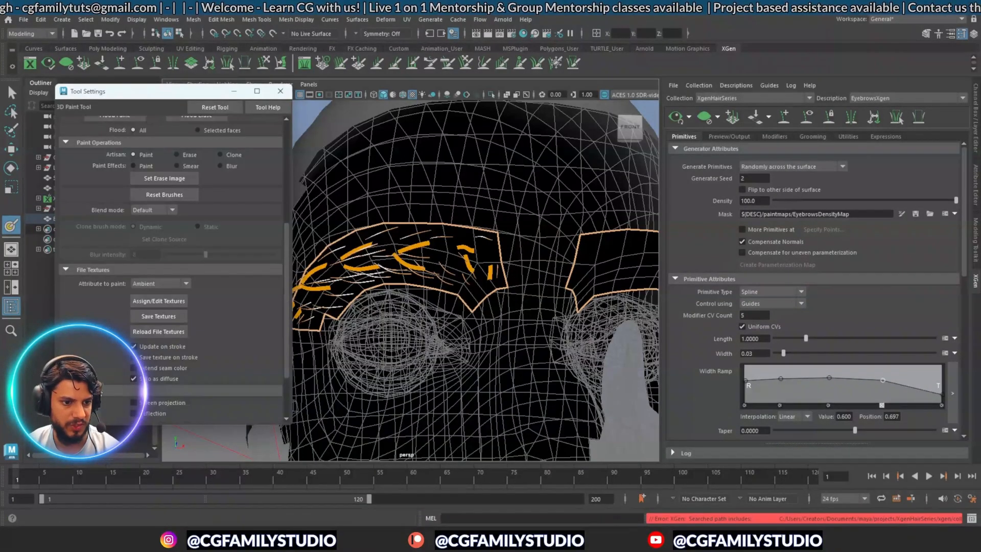
scroll(106, 207, "down", 3)
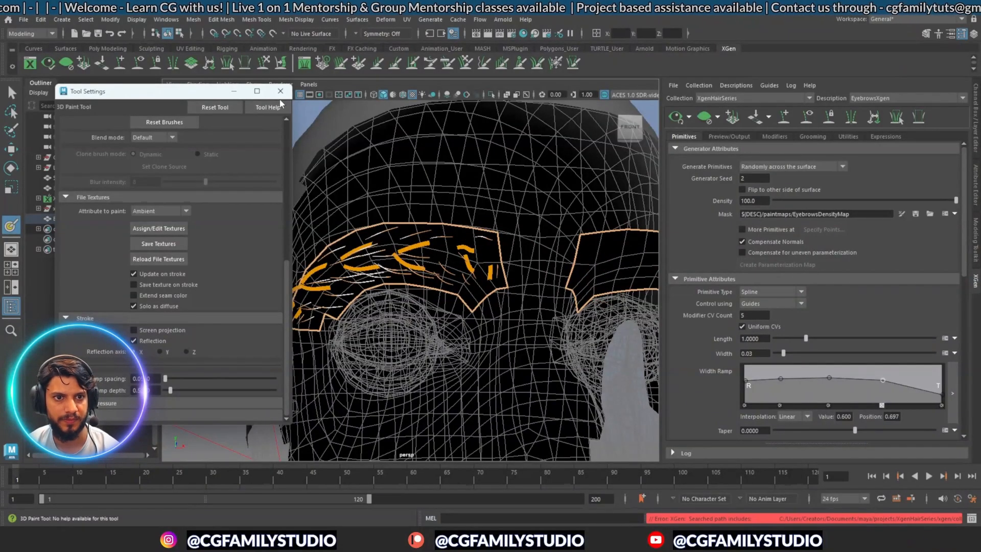
scroll(215, 230, "up", 8)
left_click_drag(166, 238, 226, 238)
left_click_drag(436, 265, 486, 293)
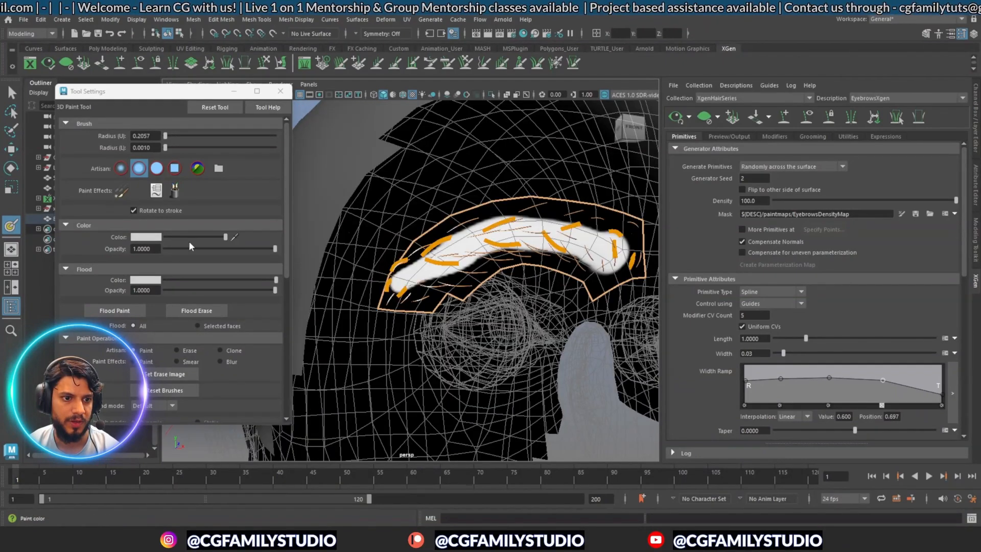
Trim the white band's outer tail with black paint and tone down its inner end with grey
left_click_drag(189, 239, 166, 239)
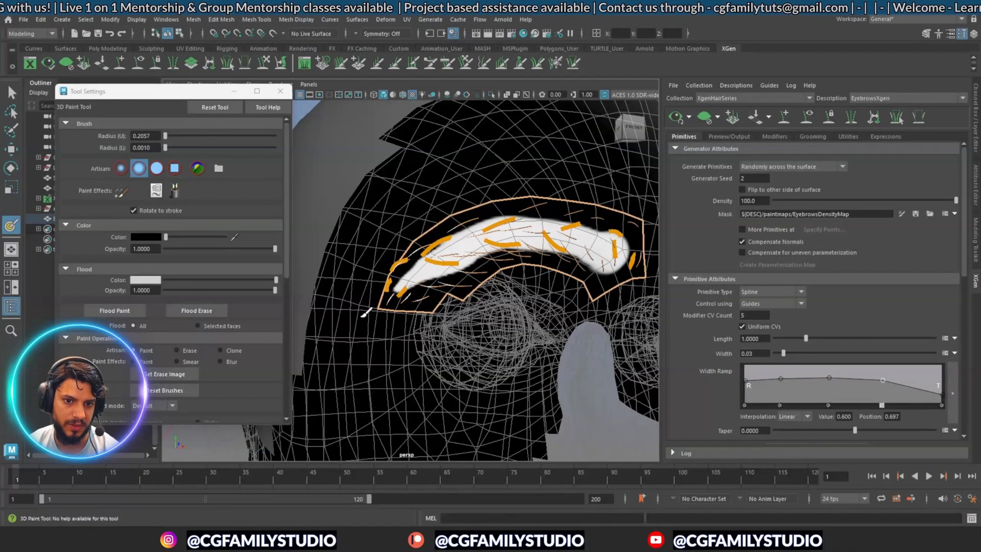
left_click_drag(442, 309, 417, 341, "alt")
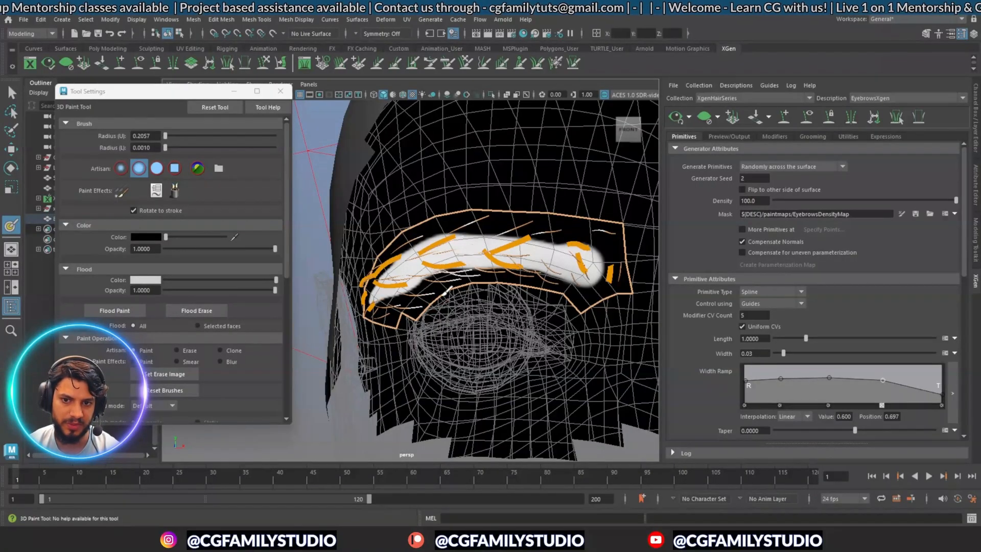
mouse_move(196, 237)
left_mouse_down()
mouse_move(209, 239)
mouse_move(197, 238)
left_mouse_up()
left_click_drag(567, 260, 587, 255, "alt")
middle_click_drag(588, 255, 521, 268, "alt")
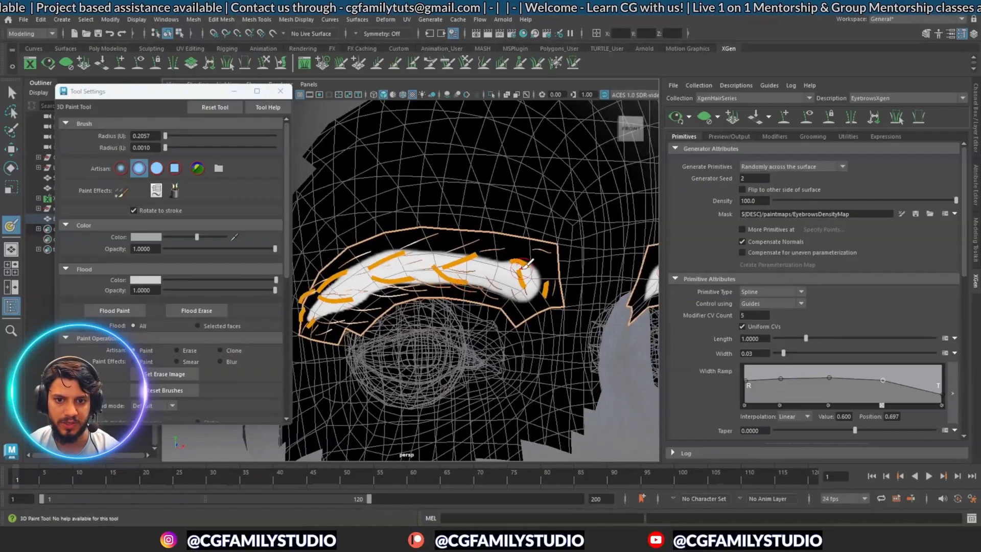
mouse_move(543, 264)
left_mouse_down()
mouse_move(540, 294)
mouse_move(522, 305)
left_mouse_up()
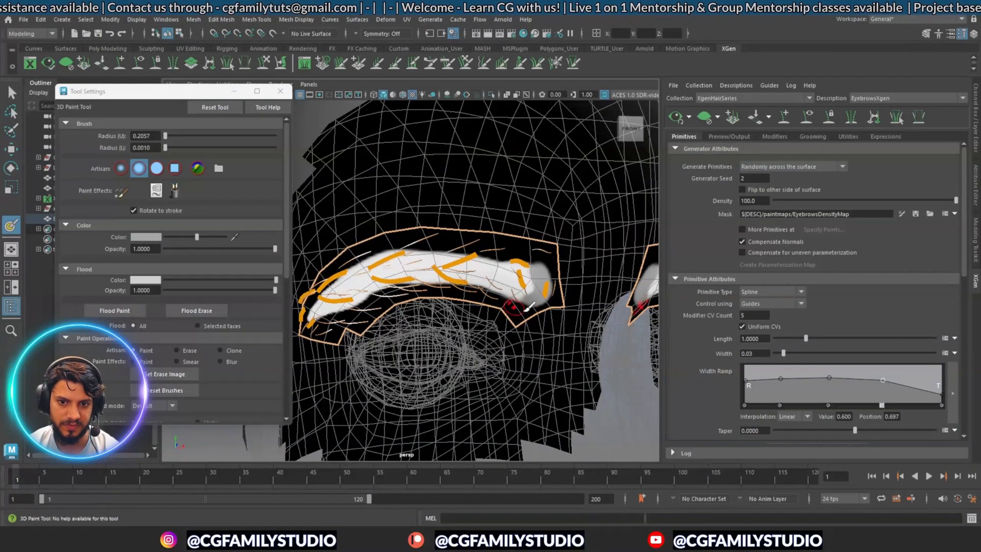
Blur the painted band from the inner brow along its upper edge to the tail
left_click(224, 359)
mouse_move(524, 273)
left_mouse_down()
mouse_move(509, 274)
mouse_move(534, 268)
mouse_move(391, 247)
mouse_move(437, 248)
left_mouse_up()
mouse_move(437, 248)
left_mouse_down()
mouse_move(424, 234)
mouse_move(386, 251)
mouse_move(334, 289)
mouse_move(329, 314)
mouse_move(339, 309)
left_mouse_up()
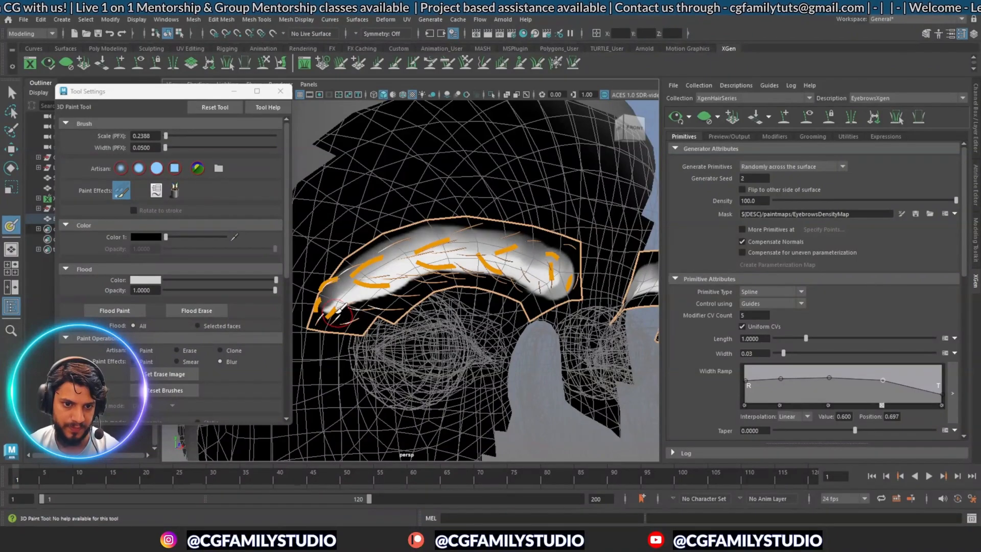
mouse_move(570, 276)
left_mouse_down("alt")
mouse_move(521, 271)
mouse_move(517, 256)
left_mouse_up("alt")
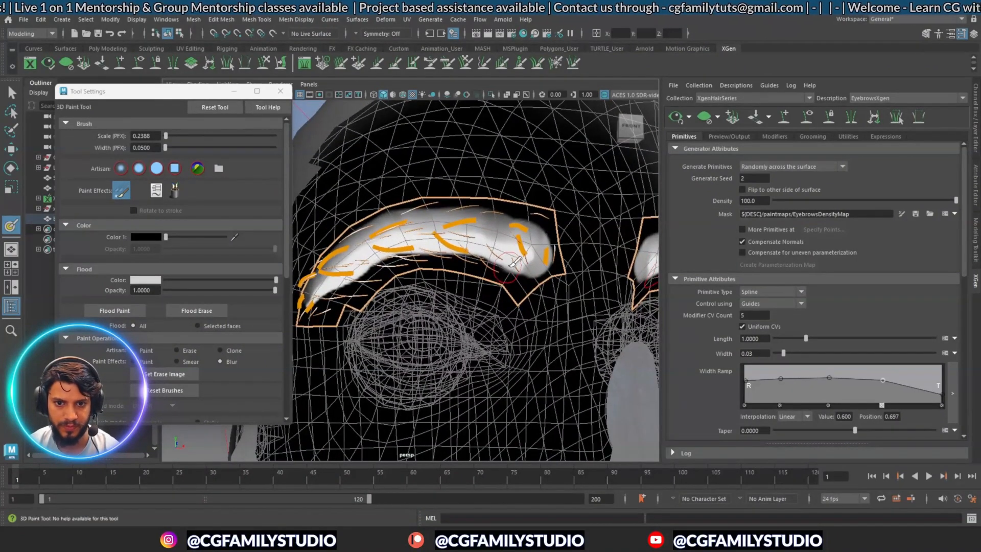
Paint along the band's lower edge in very dark grey with the soft Artisan brush to narrow it
left_click_drag(166, 237, 168, 239)
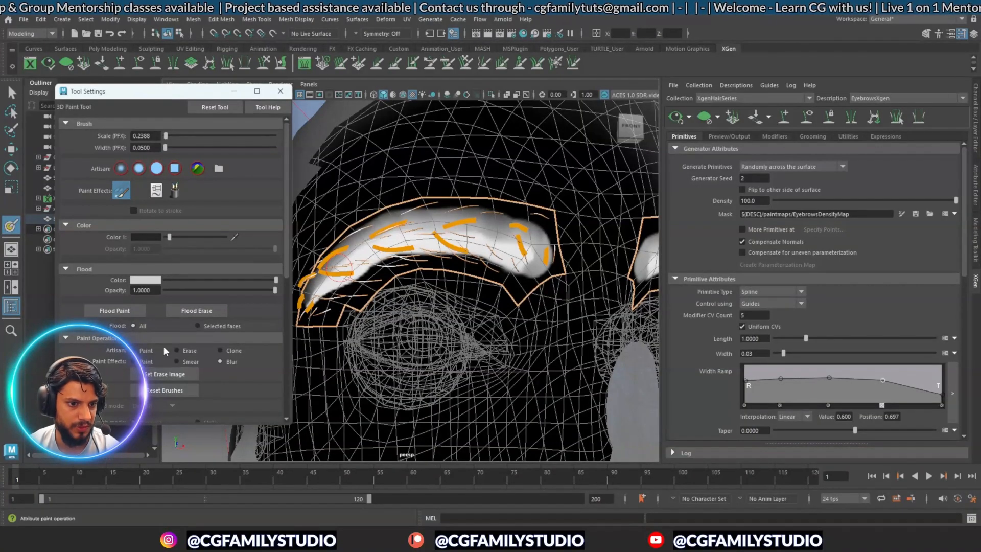
left_click(139, 168)
left_click(172, 237)
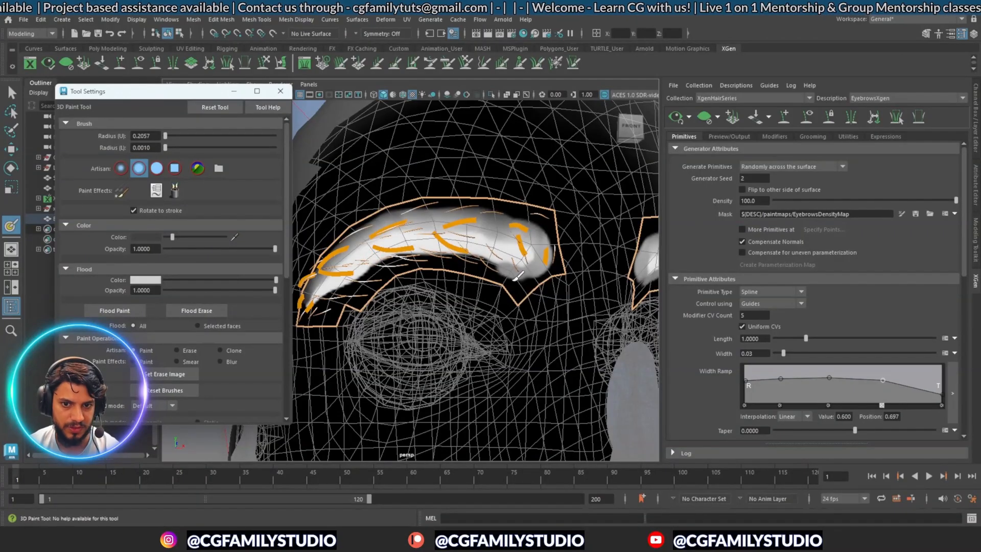
mouse_move(493, 265)
left_mouse_down()
mouse_move(518, 271)
mouse_move(476, 251)
mouse_move(399, 255)
mouse_move(338, 282)
mouse_move(308, 311)
left_mouse_up()
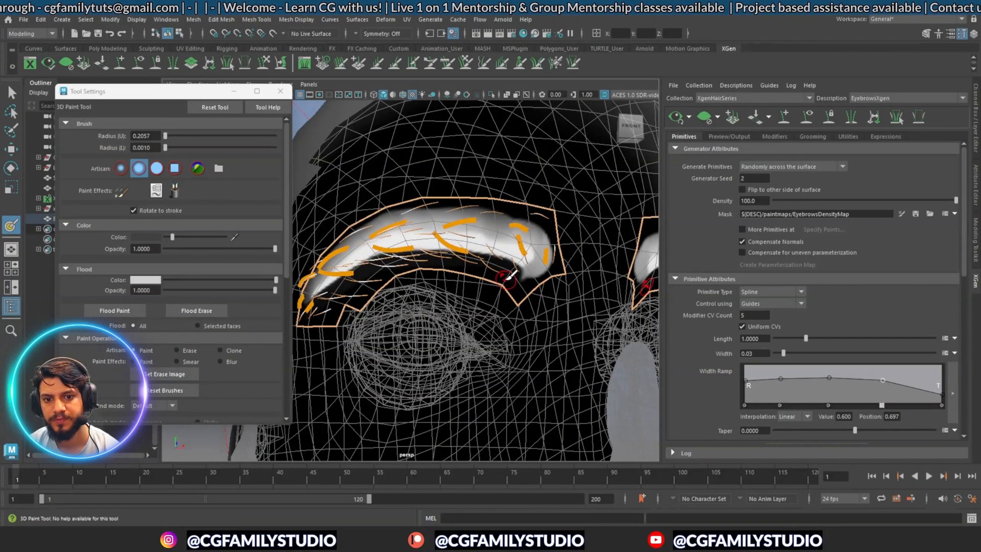
Blur the inner end and lower edge of the band and save the density map
left_click(229, 361)
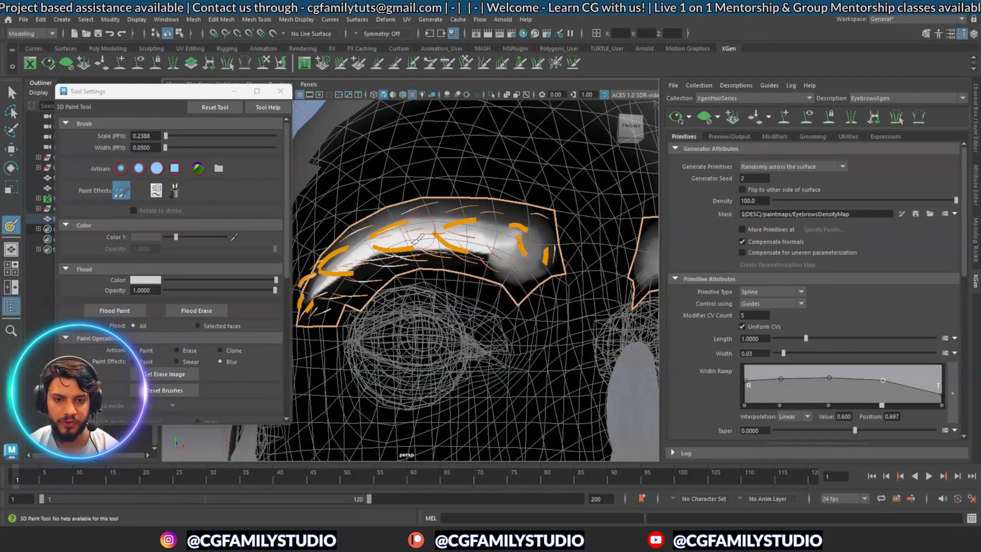
left_click(912, 215)
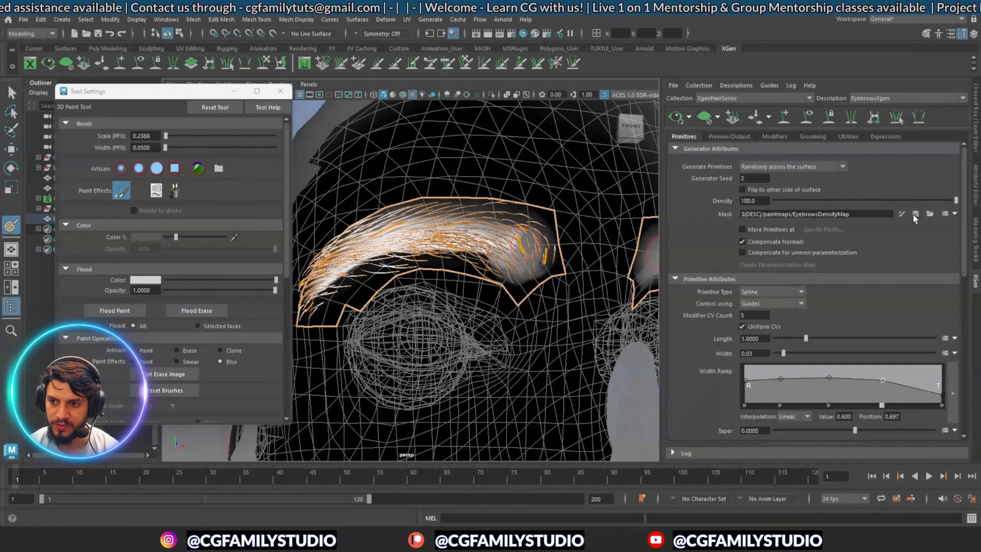
Set the eyebrow hair density to 200
mouse_move(414, 281)
left_mouse_down("alt")
mouse_move(450, 227)
mouse_move(475, 307)
mouse_move(447, 288)
mouse_move(480, 303)
left_mouse_up("alt")
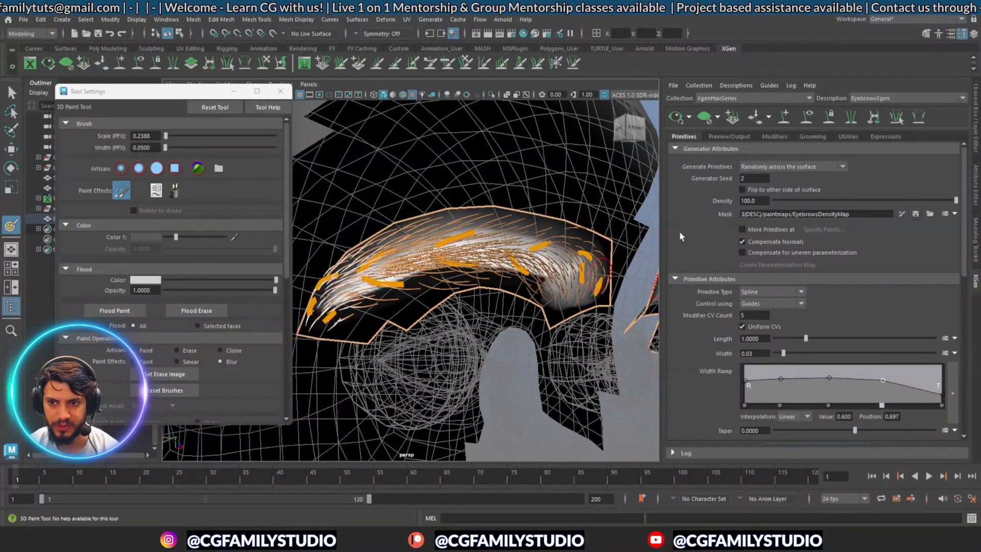
left_click(753, 201)
type("200")
key("Return")
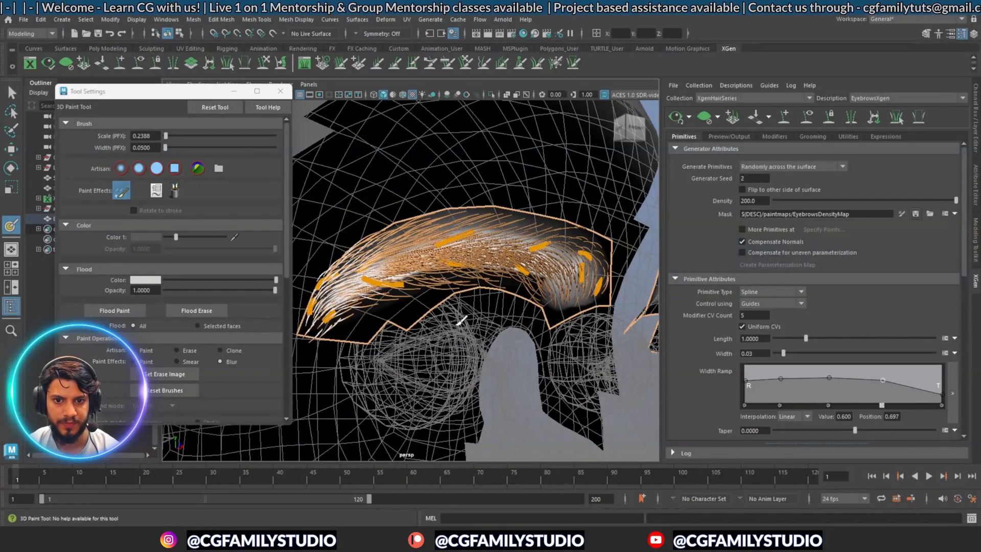
left_click_drag(445, 325, 455, 313, "alt")
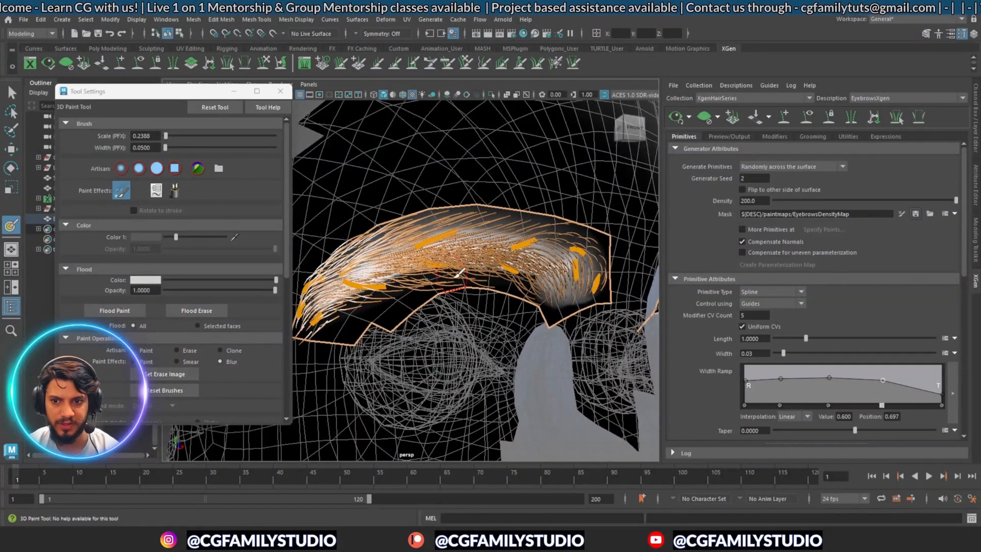
Paint black along the brow's upper edge, from the inner end to the outer tail, to remove stray hair coverage
key("6")
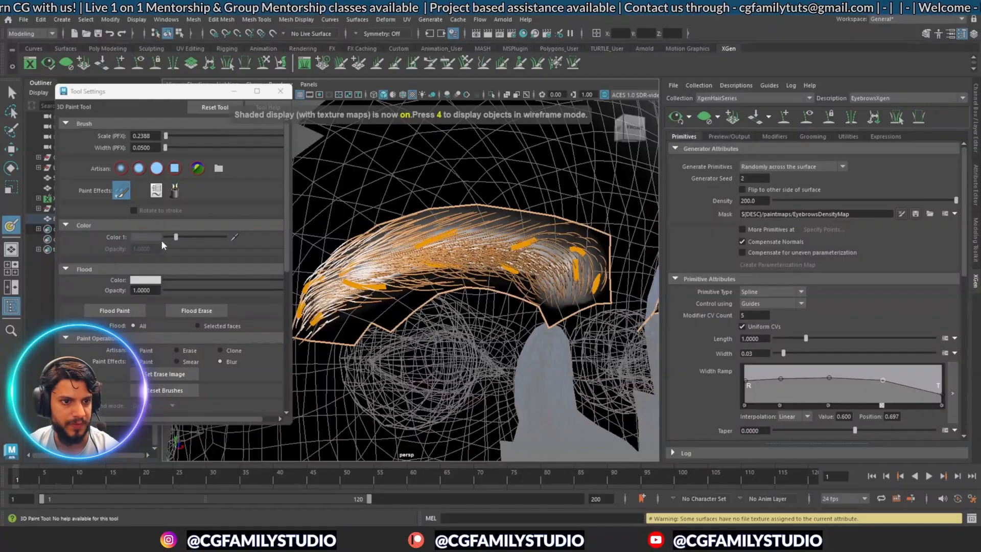
left_click_drag(172, 237, 143, 237)
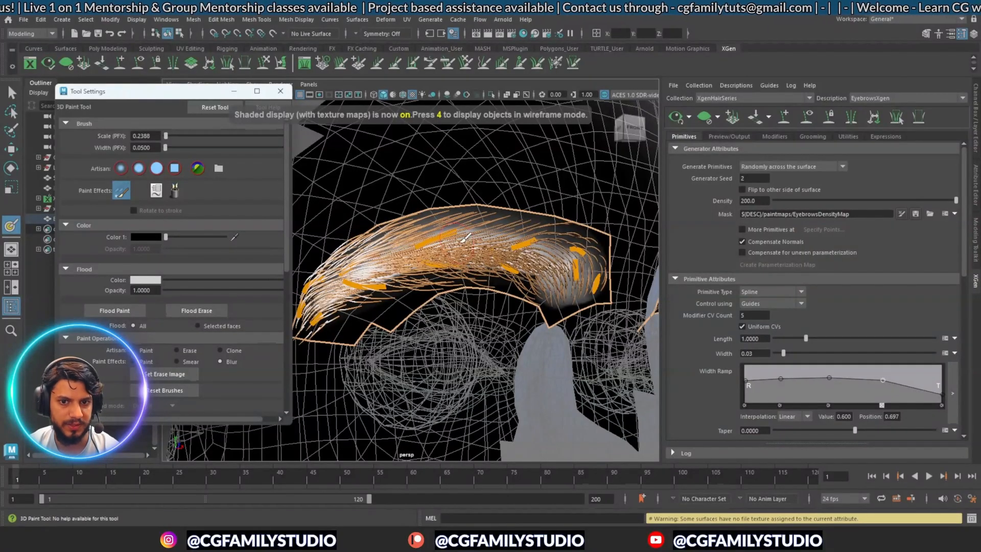
left_click_drag(512, 223, 504, 223)
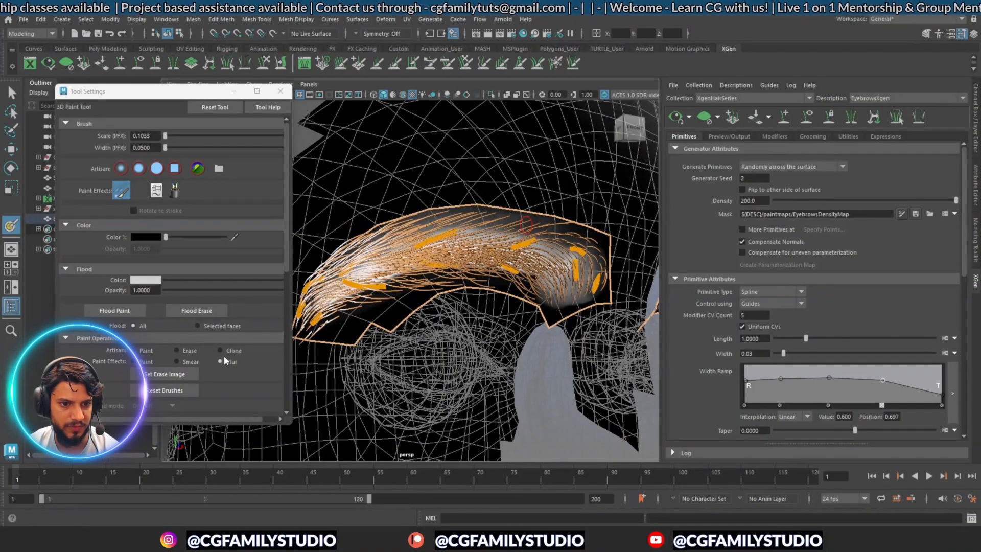
left_click(137, 351)
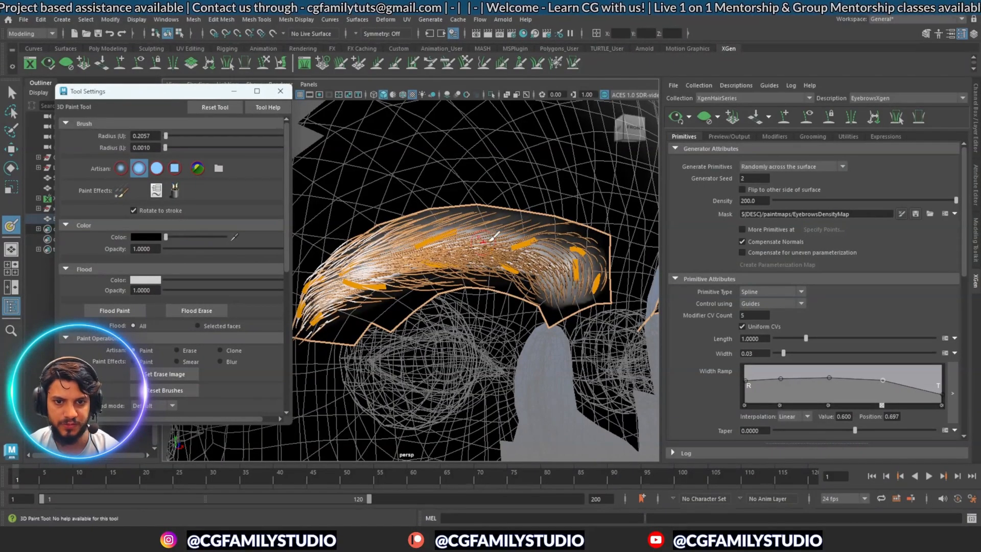
mouse_move(528, 224)
left_mouse_down()
mouse_move(518, 221)
mouse_move(574, 228)
mouse_move(558, 229)
left_mouse_up()
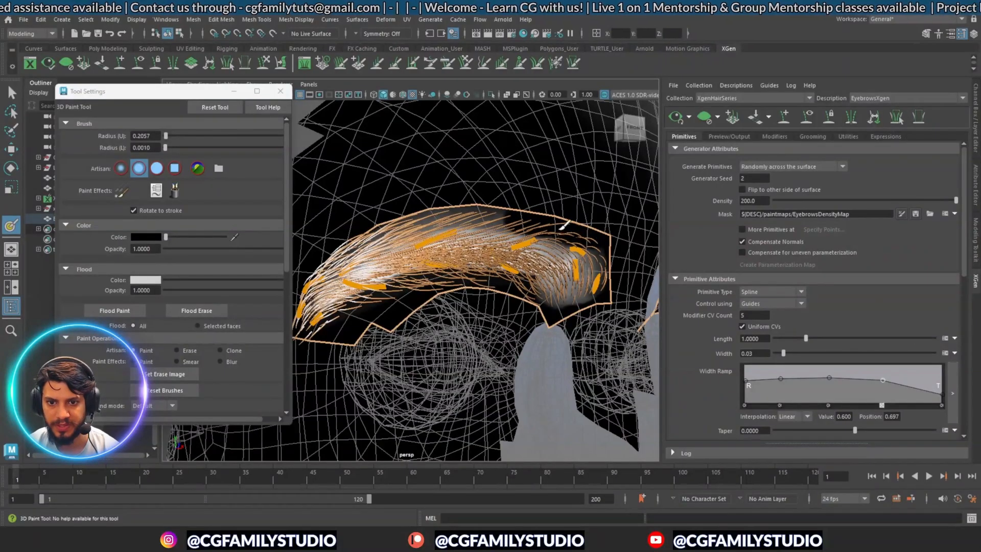
left_click_drag(505, 210, 472, 208)
mouse_move(384, 206)
left_mouse_down("alt")
mouse_move(470, 217)
mouse_move(409, 221)
mouse_move(334, 276)
left_mouse_up("alt")
left_click_drag(371, 249, 333, 285)
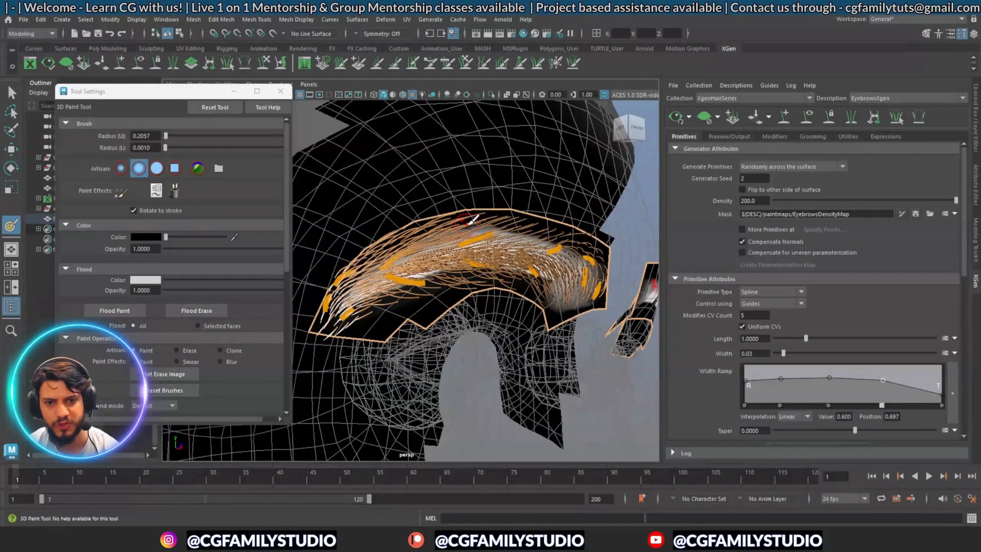
Check the brow map from the front and side, and save the density map to update the hairs
left_click_drag(470, 221, 450, 223, "alt")
left_click_drag(547, 227, 526, 263, "alt")
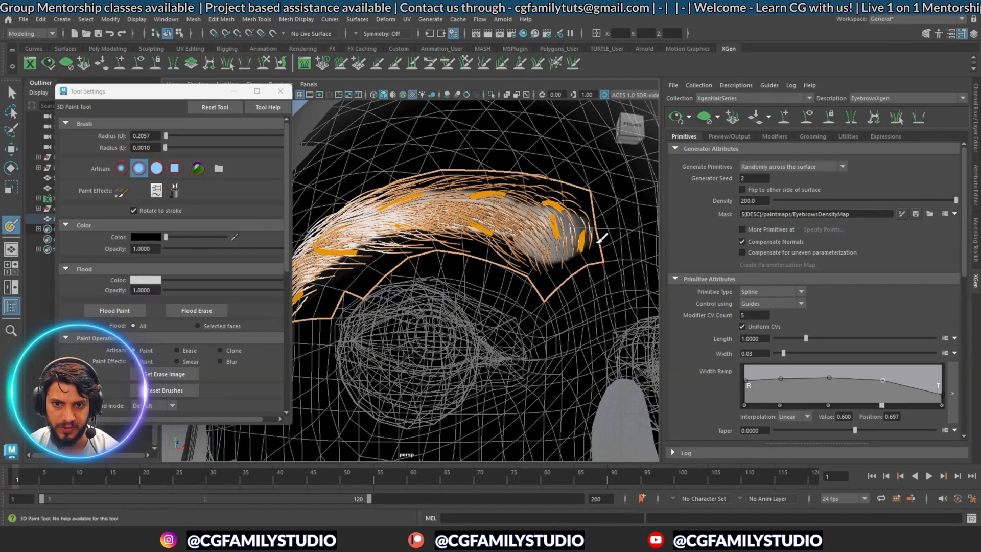
left_click_drag(455, 212, 441, 320, "alt")
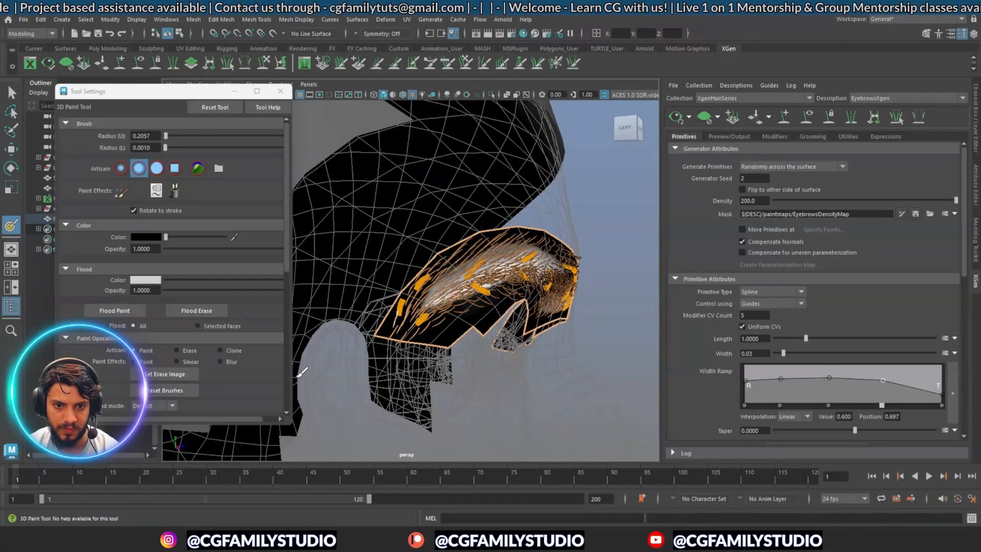
left_click(913, 215)
mouse_move(576, 318)
left_mouse_down("alt")
mouse_move(455, 327)
mouse_move(396, 313)
left_mouse_up("alt")
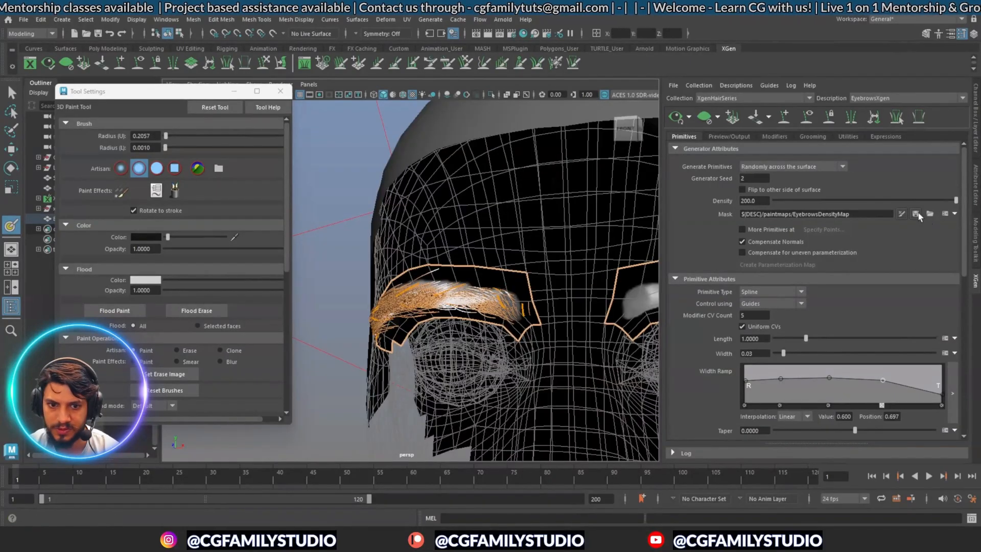
left_click_drag(562, 230, 658, 182, "alt")
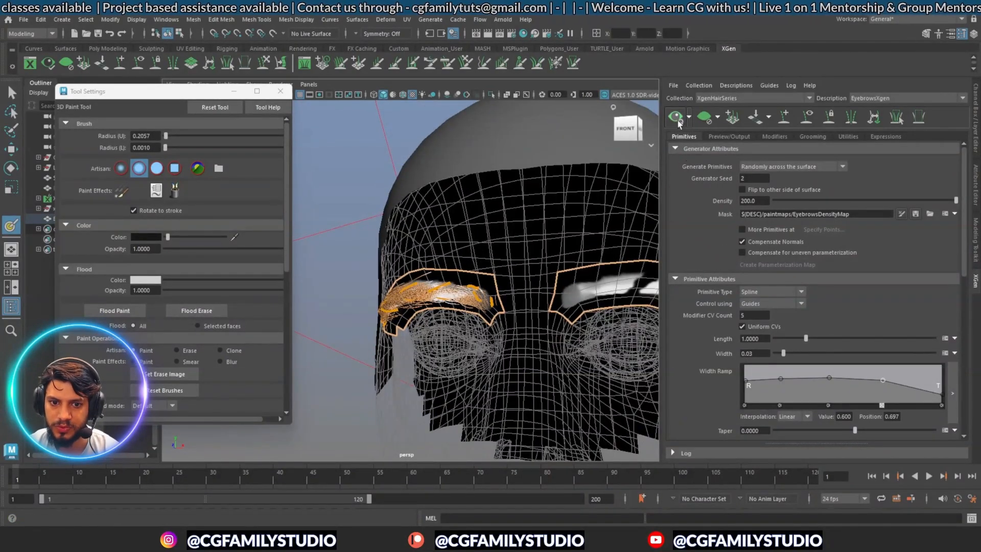
Mirror the selected eyebrow guides to the opposite brow and update the hair preview on both sides
key("w")
left_click_drag(480, 311, 430, 375, "alt")
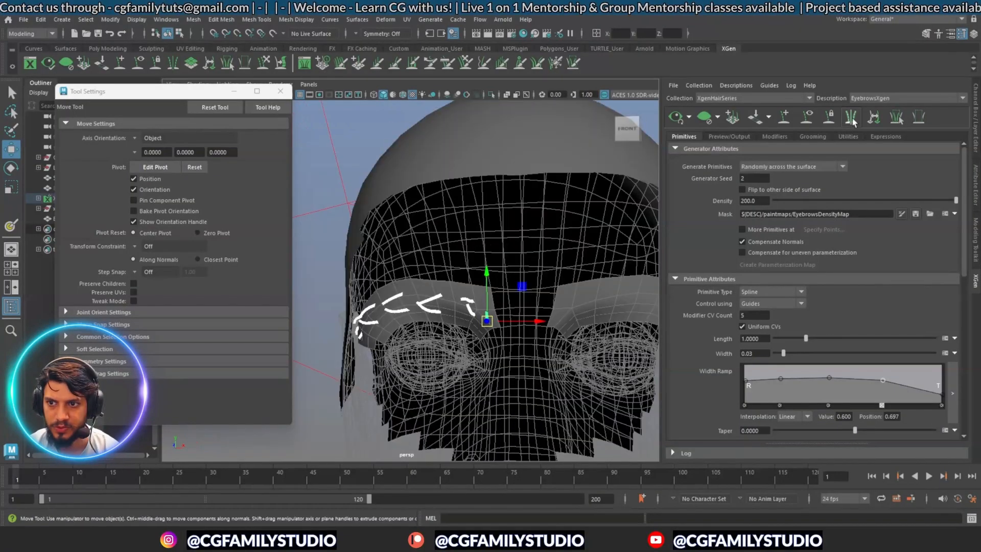
left_click(851, 120)
middle_click_drag(572, 345, 522, 336, "alt")
mouse_move(484, 351)
left_mouse_down("alt")
mouse_move(495, 349)
mouse_move(422, 367)
mouse_move(521, 356)
mouse_move(463, 348)
mouse_move(493, 351)
mouse_move(475, 353)
left_mouse_up("alt")
left_click(676, 118)
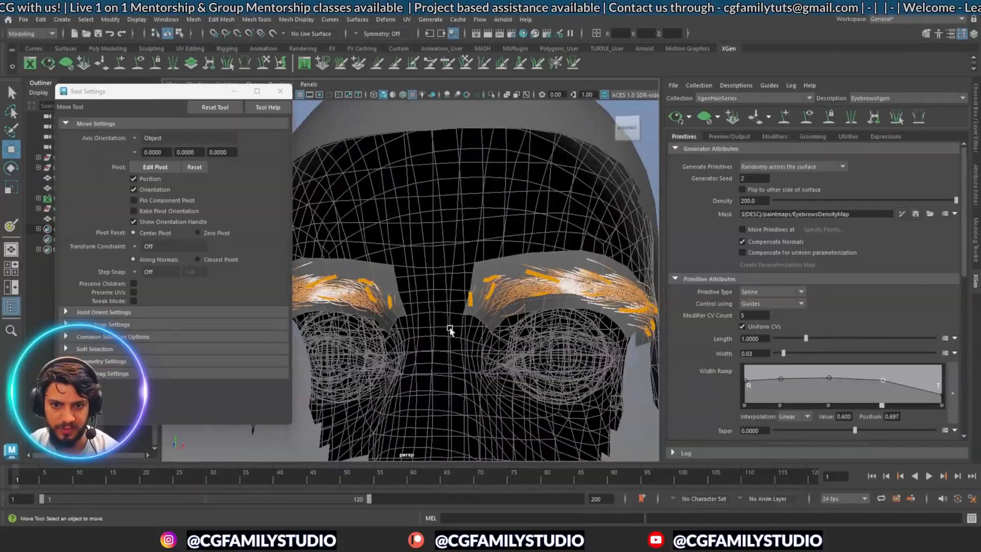
middle_click_drag(530, 315, 470, 320, "alt")
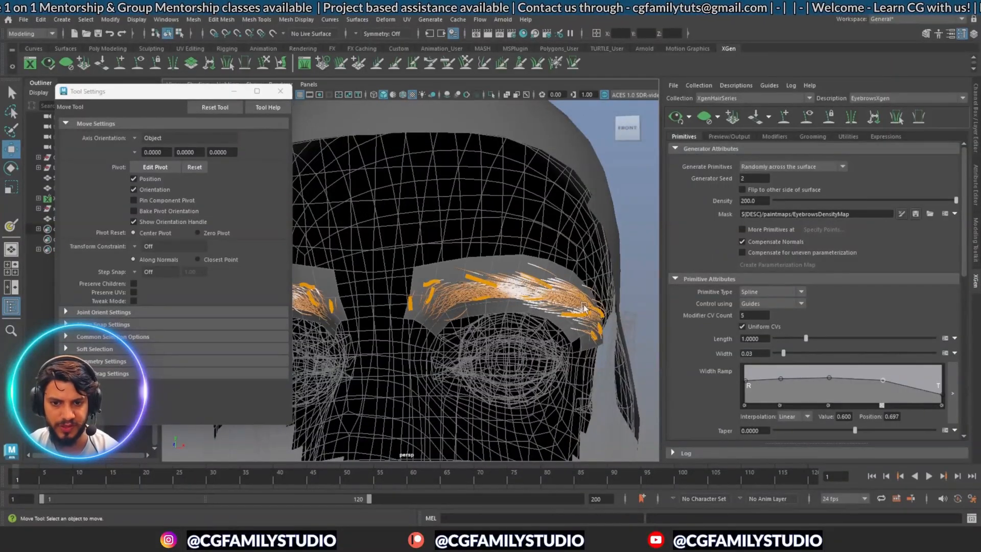
Reopen the eyebrow density map for painting, switch to the Blur operation, and clear the hair preview to expose the painted band
left_click(903, 215)
scroll(192, 375, "down", 6)
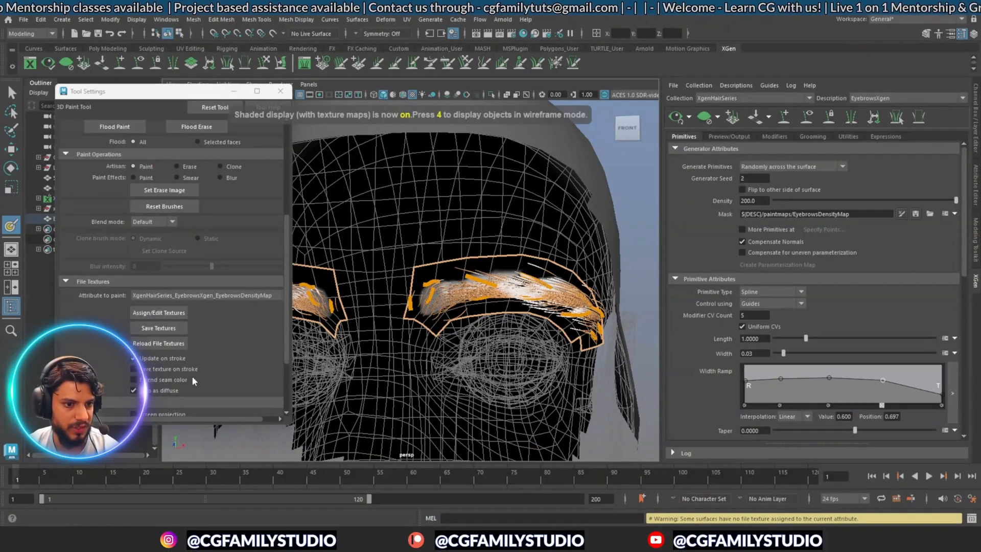
left_click(133, 335)
scroll(170, 293, "up", 6)
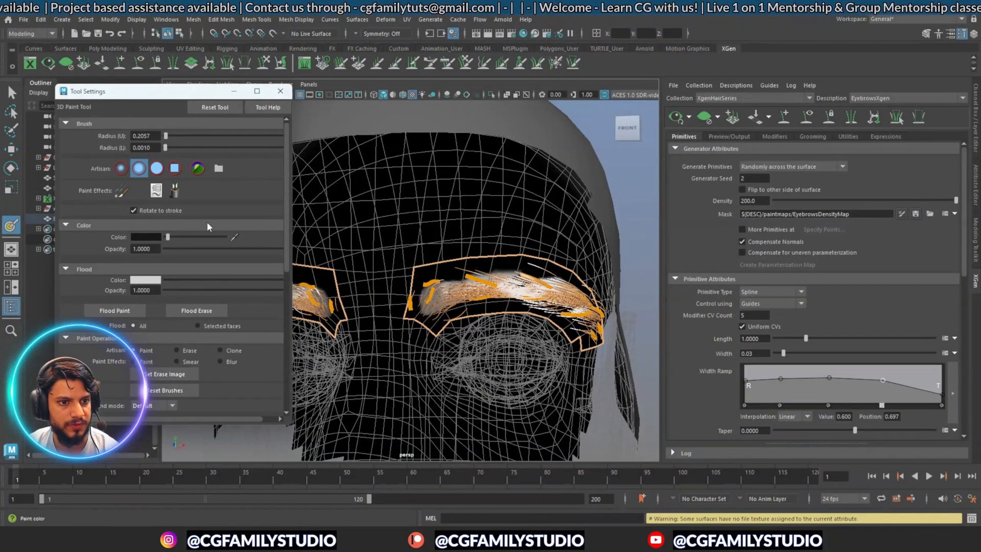
scroll(466, 311, "up", 5)
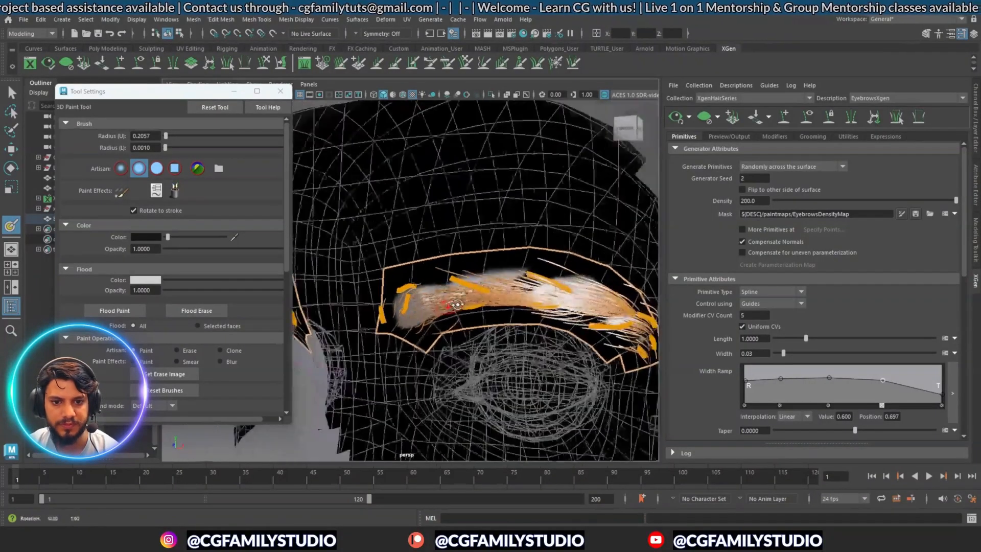
left_click_drag(466, 311, 398, 258, "alt")
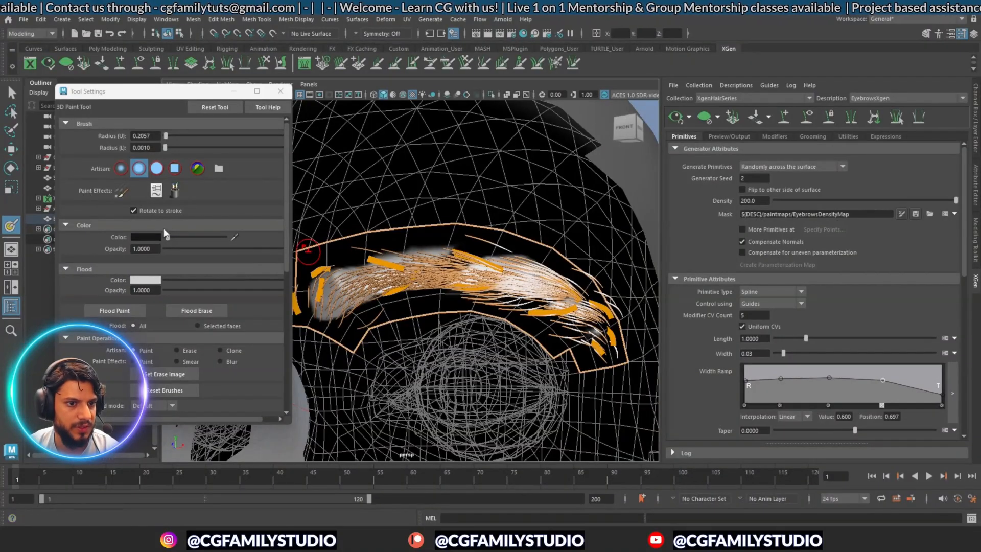
left_click(223, 360)
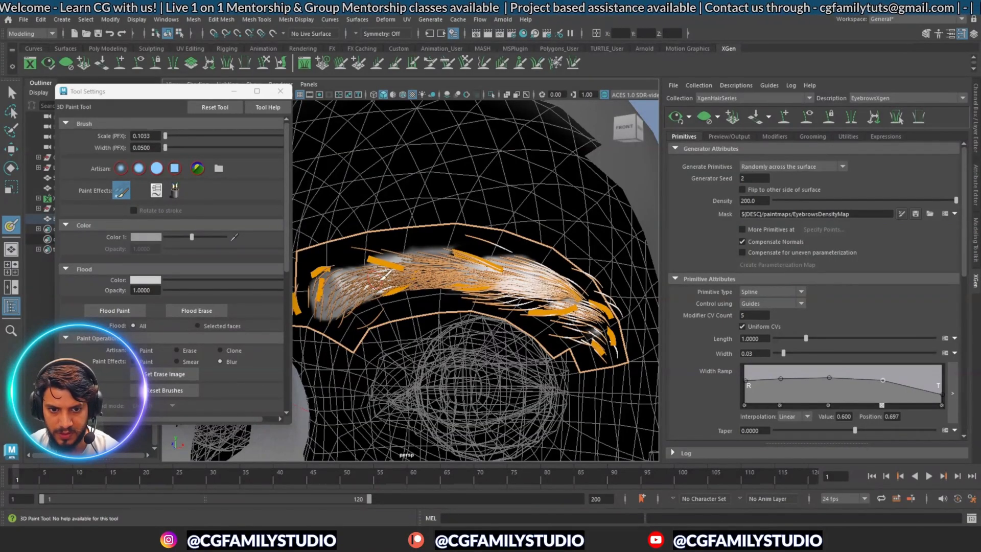
left_click(705, 117)
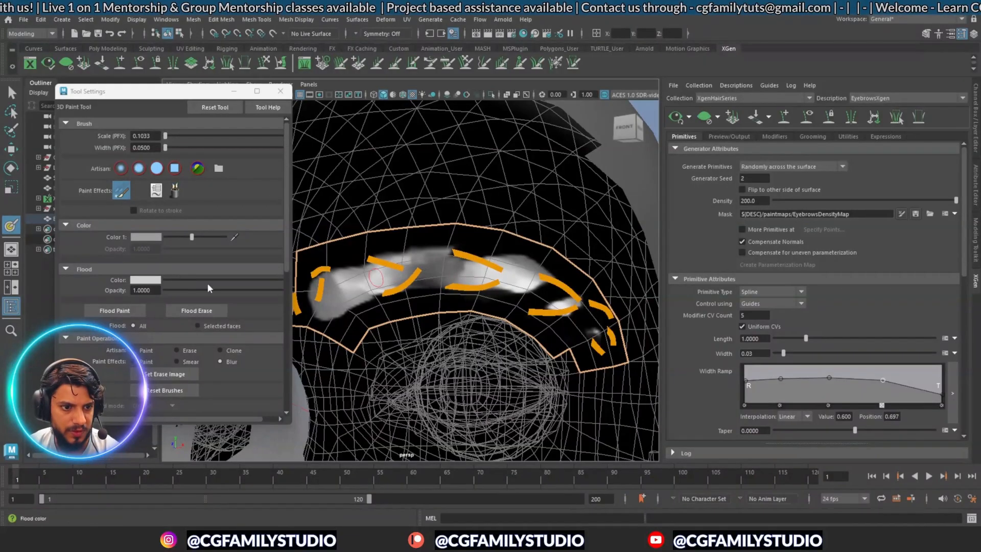
Paint light grey over the dark middle and toward the outer end of the brow band, and blur the strokes
left_click(133, 351)
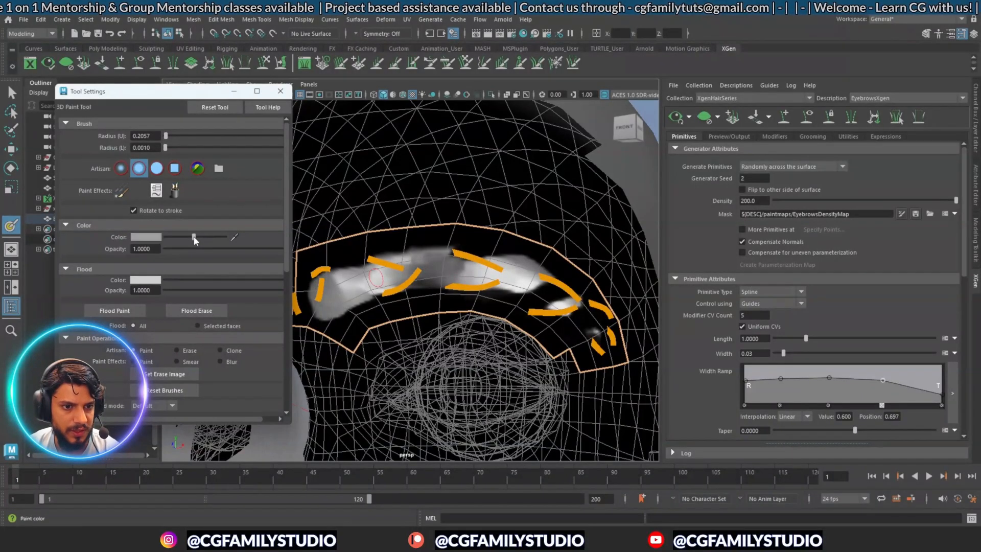
left_click_drag(192, 237, 217, 238)
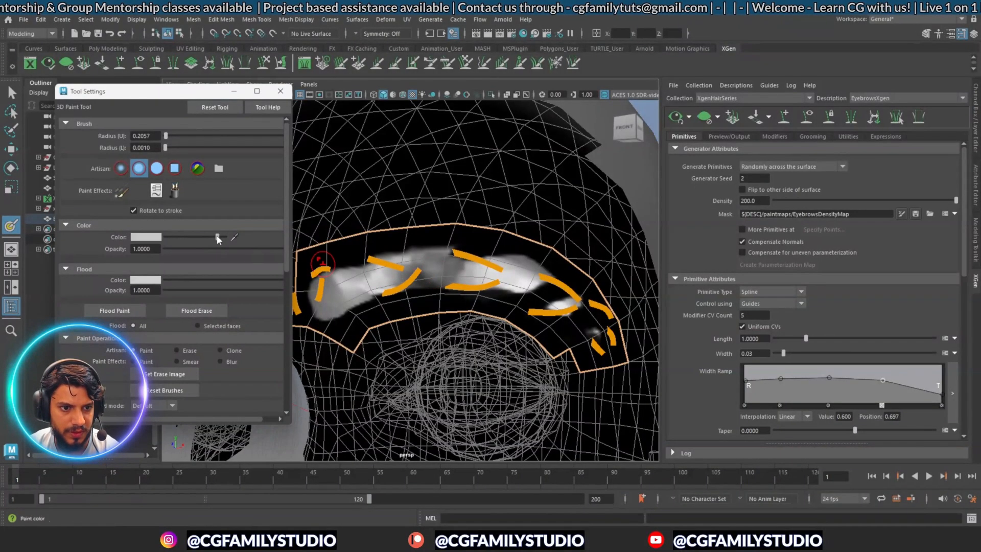
left_click_drag(437, 267, 491, 271)
left_click(221, 360)
left_click(134, 350)
left_click_drag(522, 278, 560, 302)
left_click(221, 361)
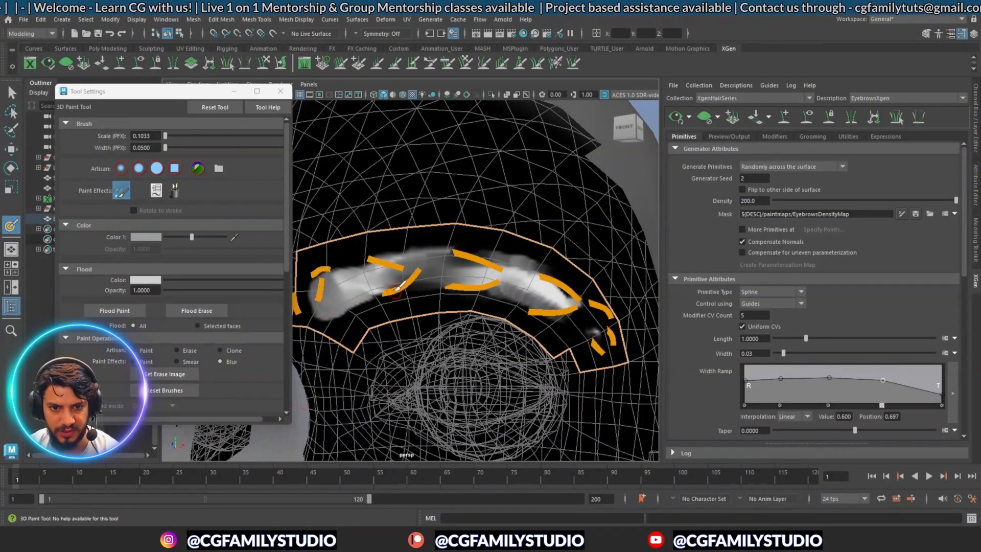
Examine the density map coverage on both brows from the front and the side
right_click_drag(447, 306, 357, 306, "alt")
middle_click_drag(302, 309, 414, 313, "alt")
right_click_drag(414, 313, 358, 312, "alt")
left_click_drag(358, 312, 386, 346, "alt")
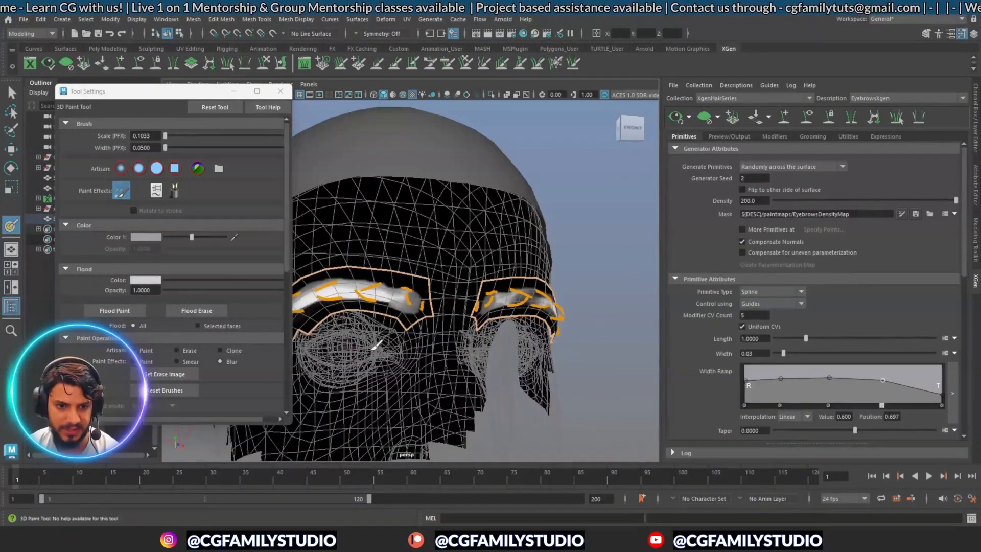
middle_click_drag(339, 289, 367, 286, "alt")
scroll(378, 335, "up", 3)
left_click_drag(532, 322, 443, 350, "alt")
mouse_move(507, 351)
right_mouse_down("alt")
mouse_move(462, 338)
mouse_move(462, 326)
right_mouse_up("alt")
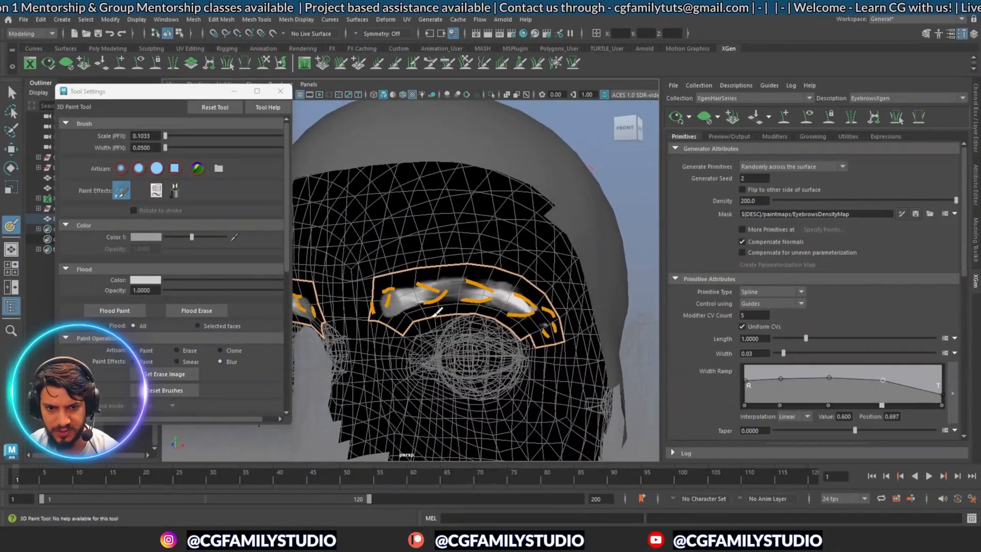
left_click_drag(524, 294, 525, 324, "alt")
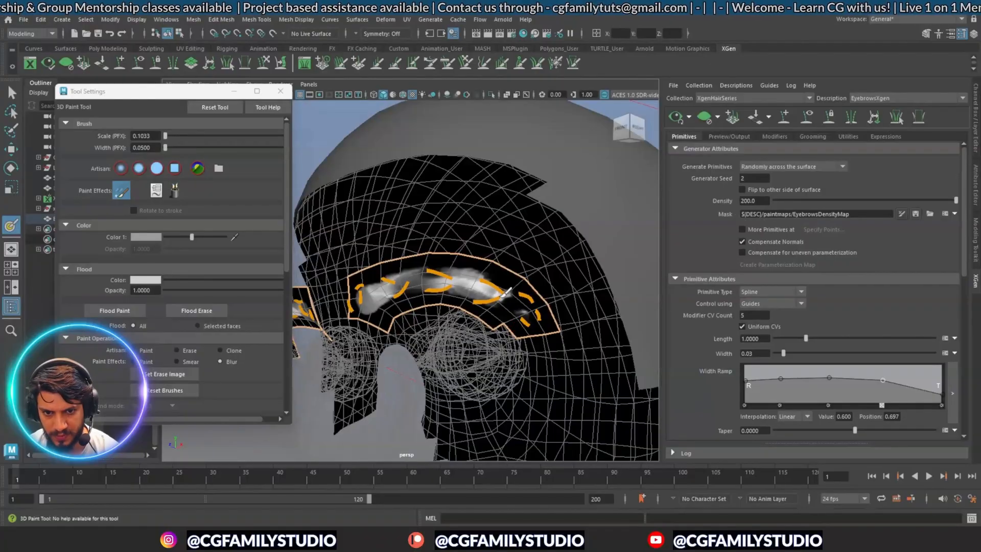
Paint a near-white tapered tail to the brow's outer end with the brush radius reduced to 0.0837
left_click(148, 351)
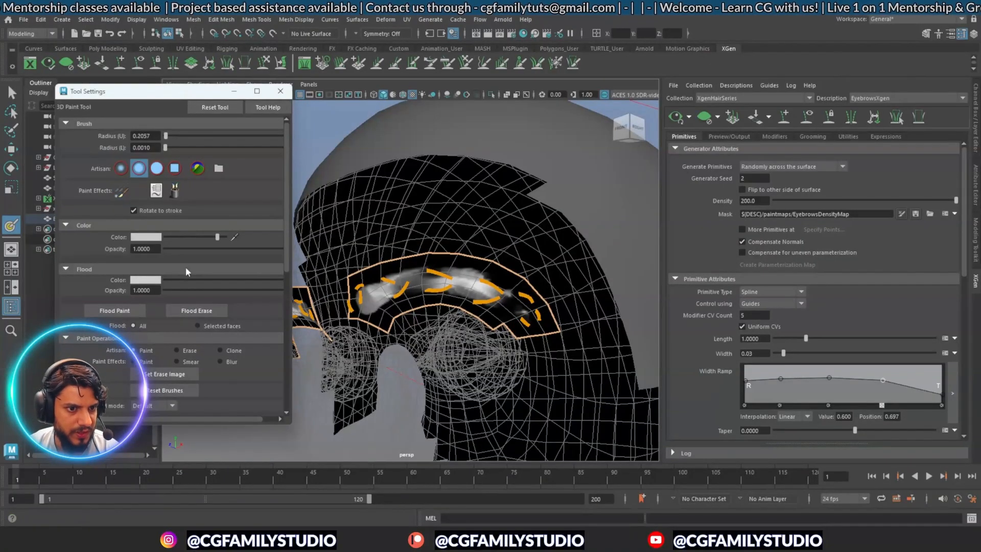
left_click_drag(217, 237, 228, 238)
key("b")
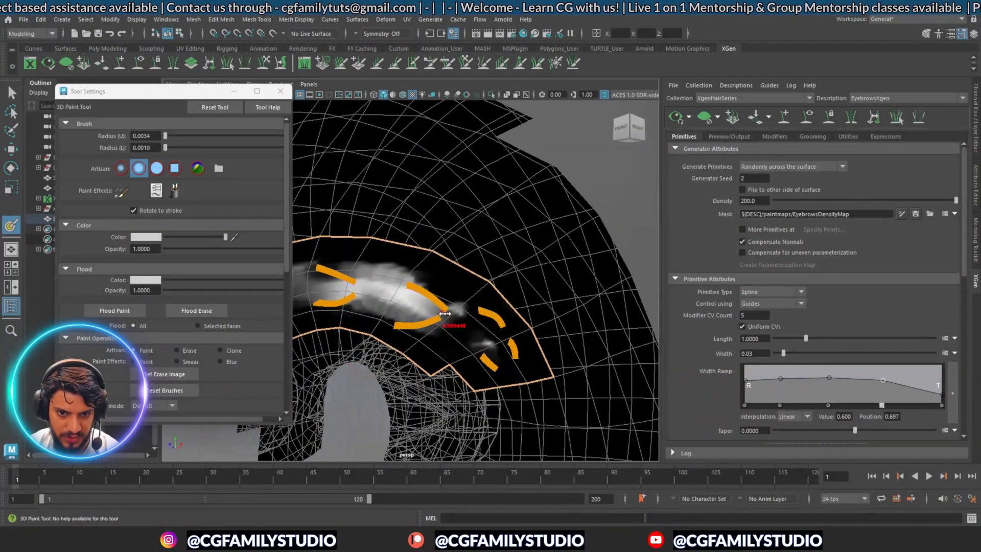
left_click_drag(444, 314, 449, 314)
left_click_drag(420, 290, 439, 299)
Paint dark grey along the lower edge of the brow's outer half, and blur the band from its inner end across the middle
left_click_drag(225, 237, 175, 237)
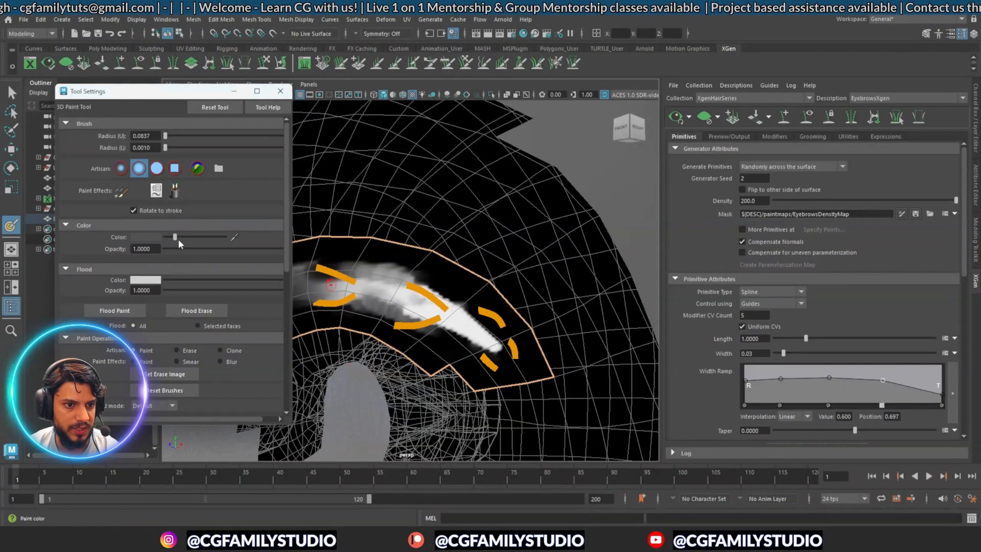
left_click_drag(378, 306, 498, 357)
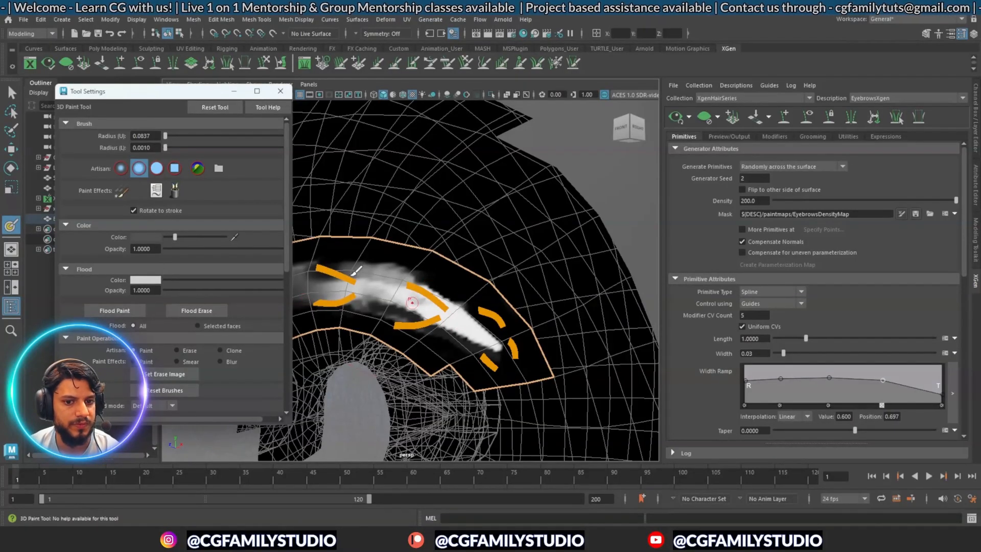
left_click(232, 361)
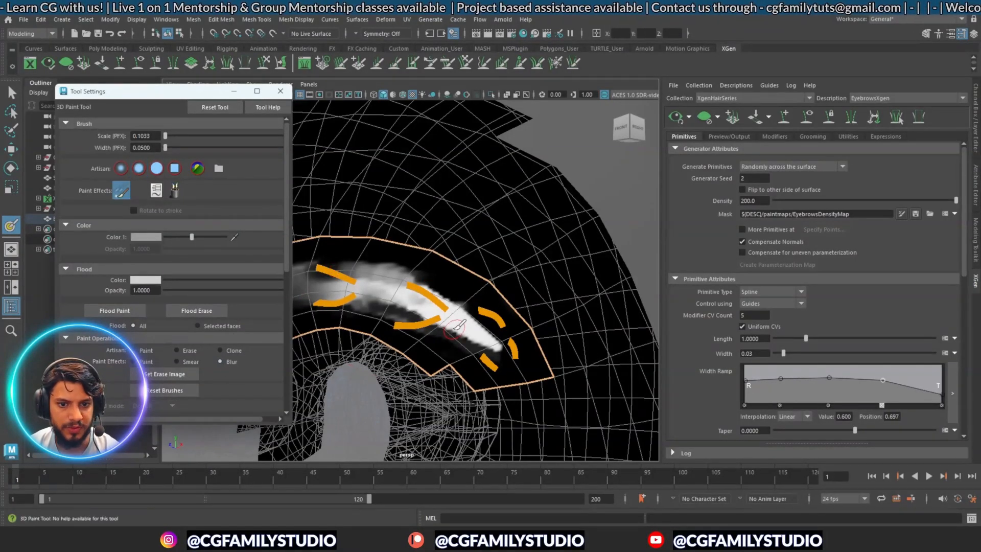
left_click_drag(348, 342, 416, 346, "alt")
left_click_drag(550, 362, 429, 320, "alt")
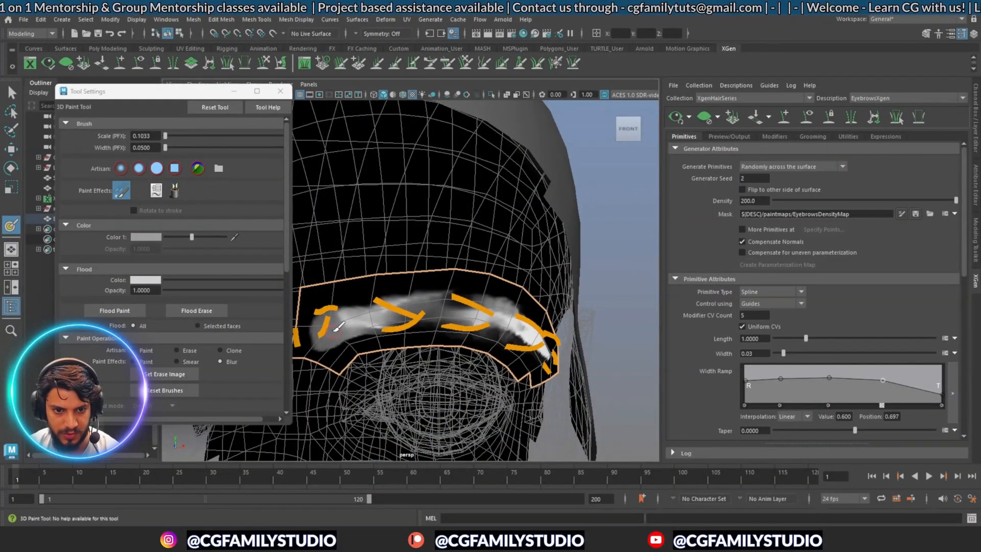
left_click_drag(317, 314, 490, 295)
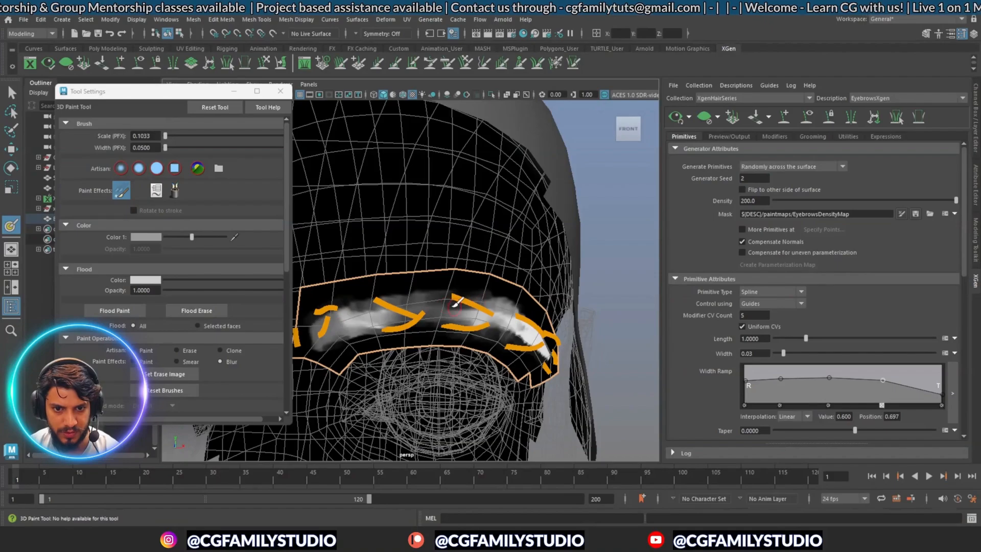
Update the hair preview and inspect the density and shape of both eyebrows from the front
left_click(674, 117)
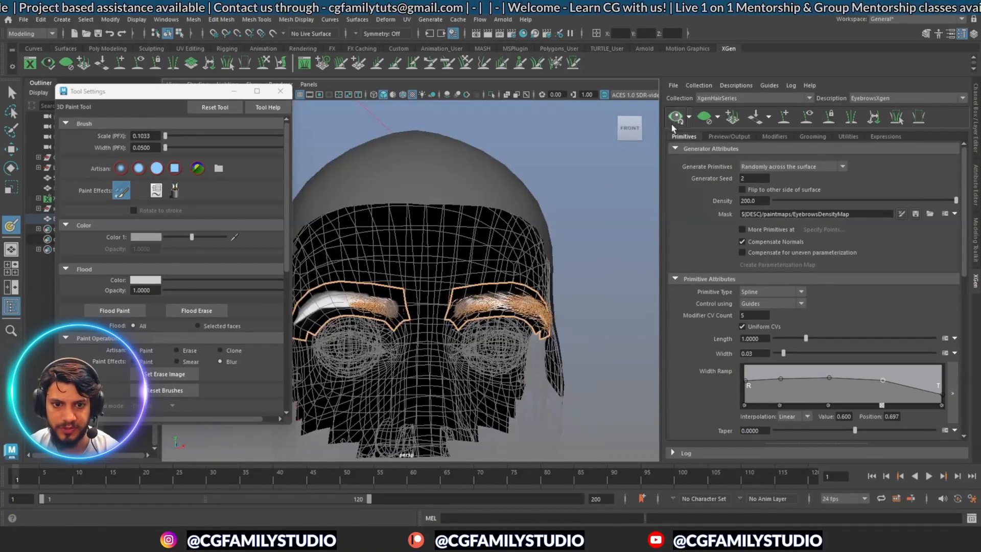
left_click_drag(517, 286, 486, 343, "alt")
right_click_drag(486, 343, 522, 375, "alt")
middle_click_drag(521, 375, 611, 357, "alt")
right_click_drag(611, 356, 479, 368, "alt")
left_click_drag(480, 368, 500, 335, "alt")
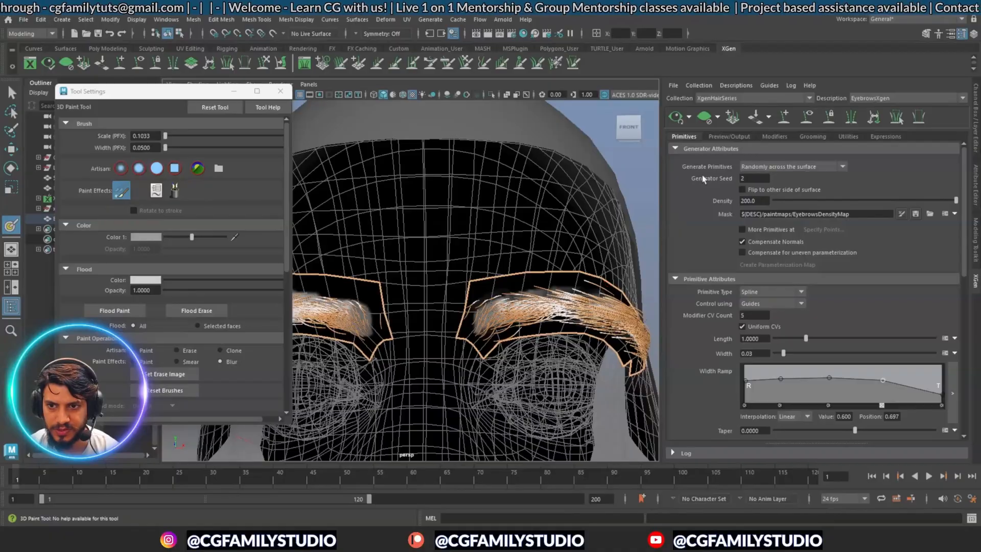
Paint light grey over the brow's inner end with a brush radius of 0.1660 and save the density map
left_click(900, 212)
left_click_drag(192, 237, 208, 236)
right_click_drag(497, 333, 543, 348, "alt")
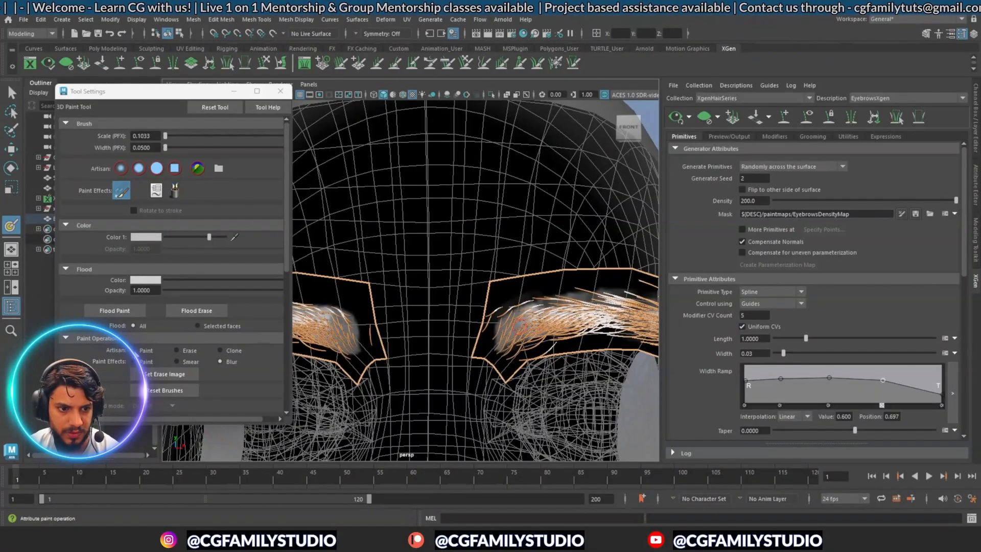
left_click(138, 168)
left_click_drag(529, 314, 517, 326)
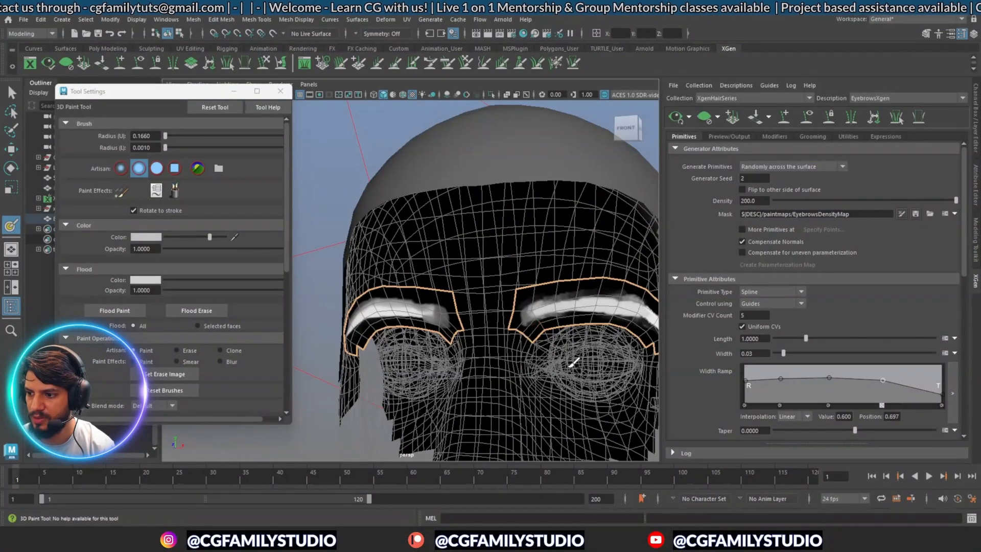
left_click(916, 214)
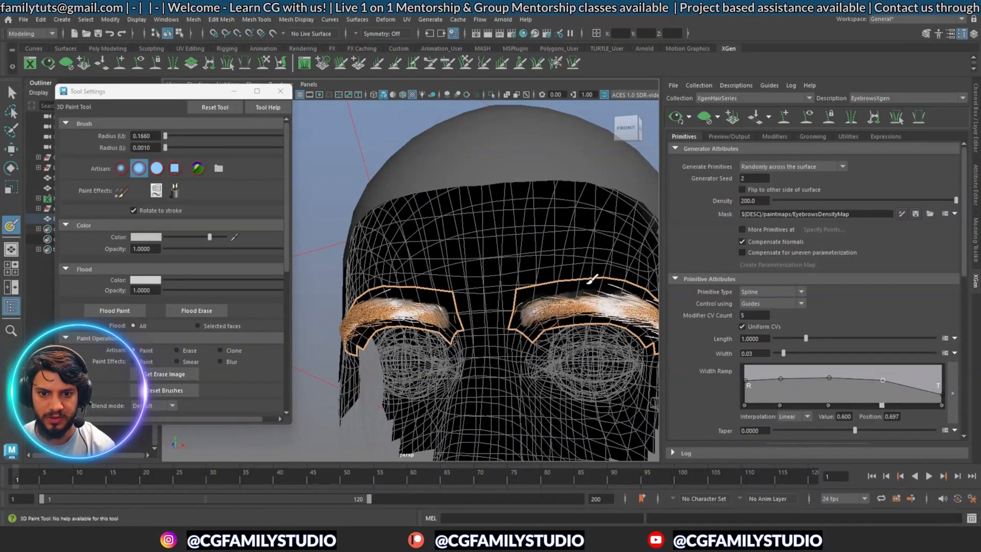
Reopen the density map and paint black around the brow's edges to remove stray hairs, and save the map
mouse_move(460, 364)
left_mouse_down("alt")
mouse_move(478, 381)
mouse_move(460, 373)
mouse_move(504, 376)
mouse_move(408, 388)
mouse_move(425, 368)
mouse_move(392, 328)
mouse_move(358, 332)
mouse_move(470, 344)
mouse_move(499, 335)
left_mouse_up("alt")
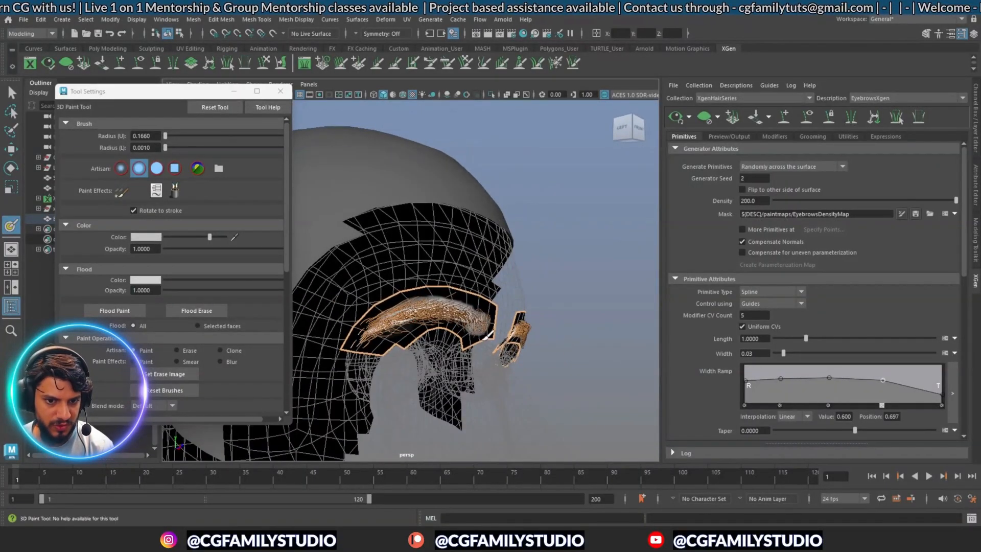
scroll(512, 353, "up", 2)
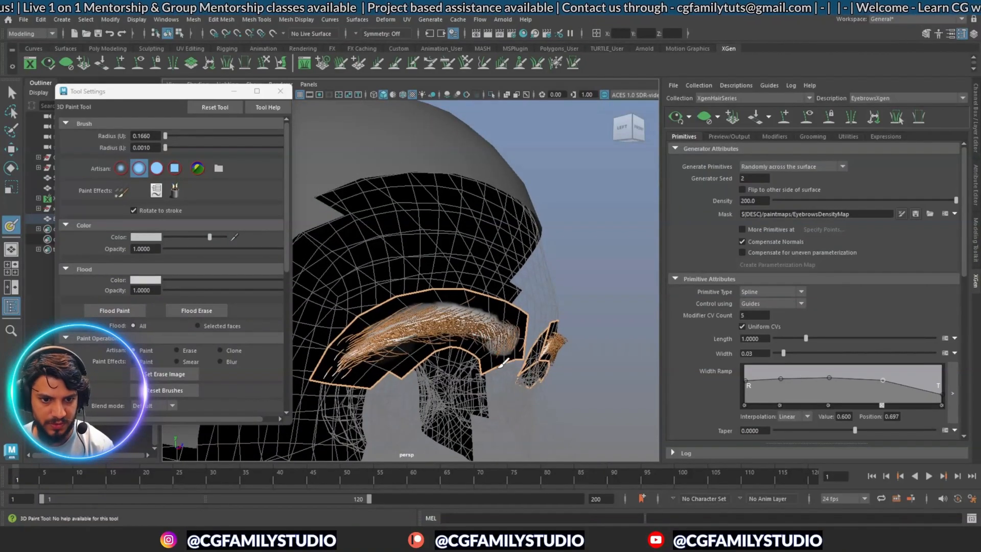
left_click_drag(519, 345, 462, 352, "alt")
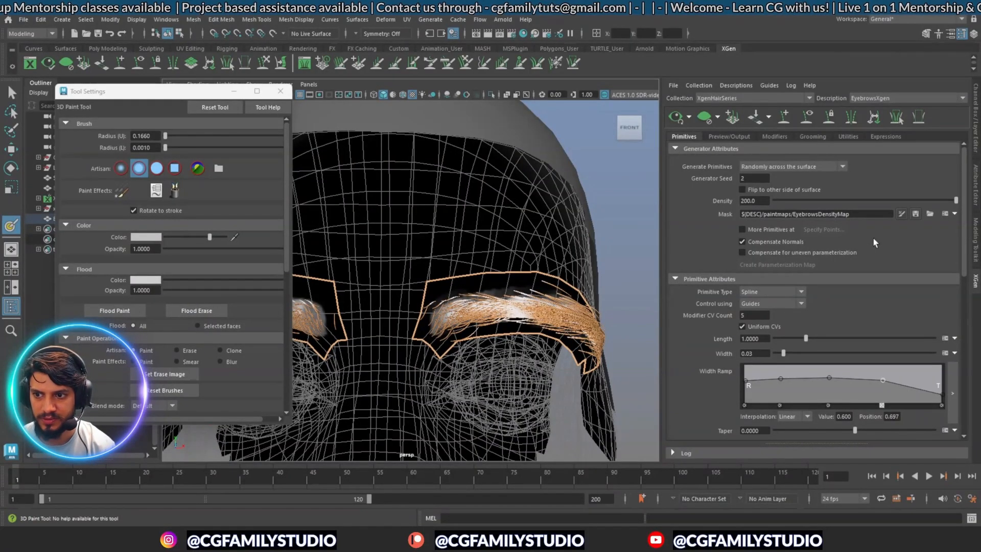
left_click(902, 215)
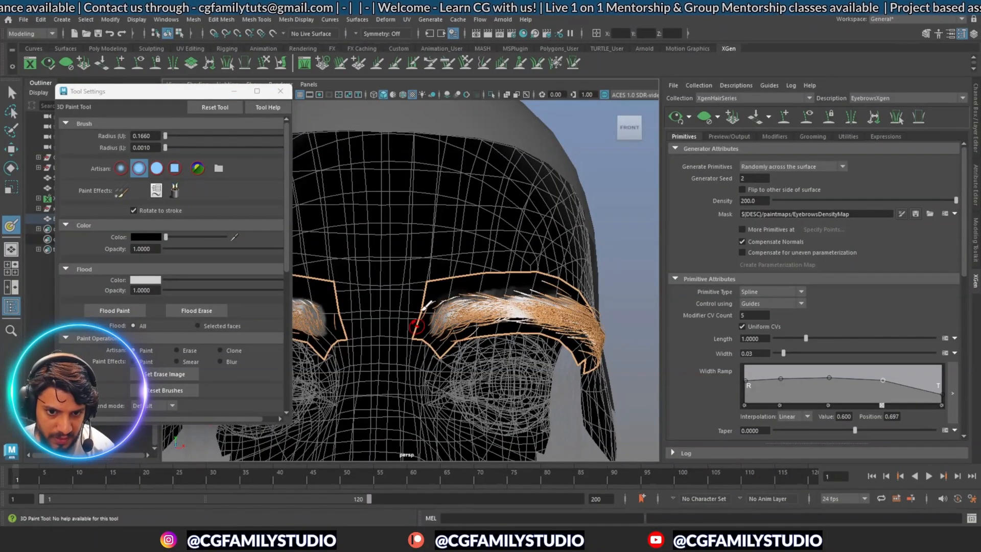
left_click_drag(516, 271, 551, 296, "alt")
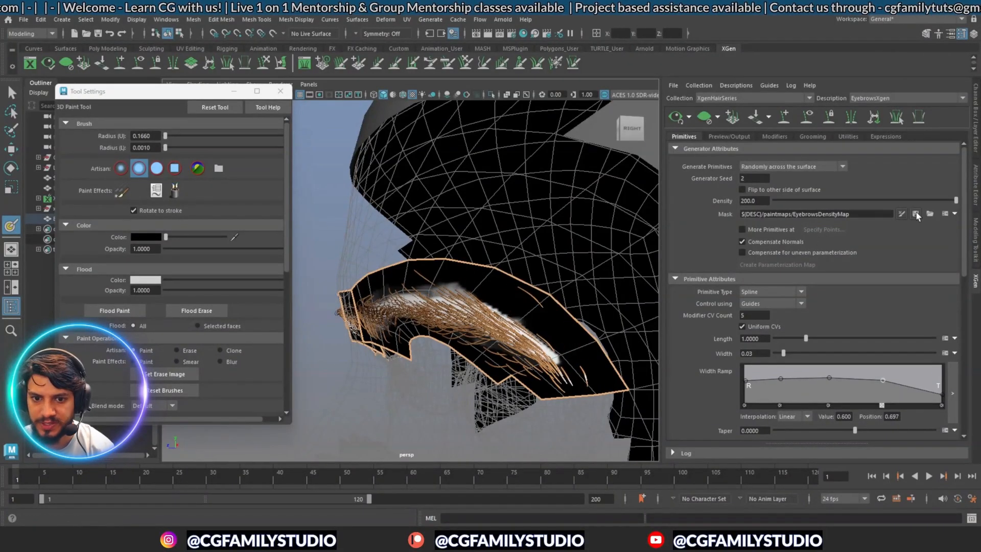
Inspect the updated hairs on both eyebrows and exit the paint tool
left_click_drag(557, 314, 529, 297, "alt")
right_click_drag(430, 299, 446, 352, "alt")
left_click_drag(446, 351, 424, 352, "alt")
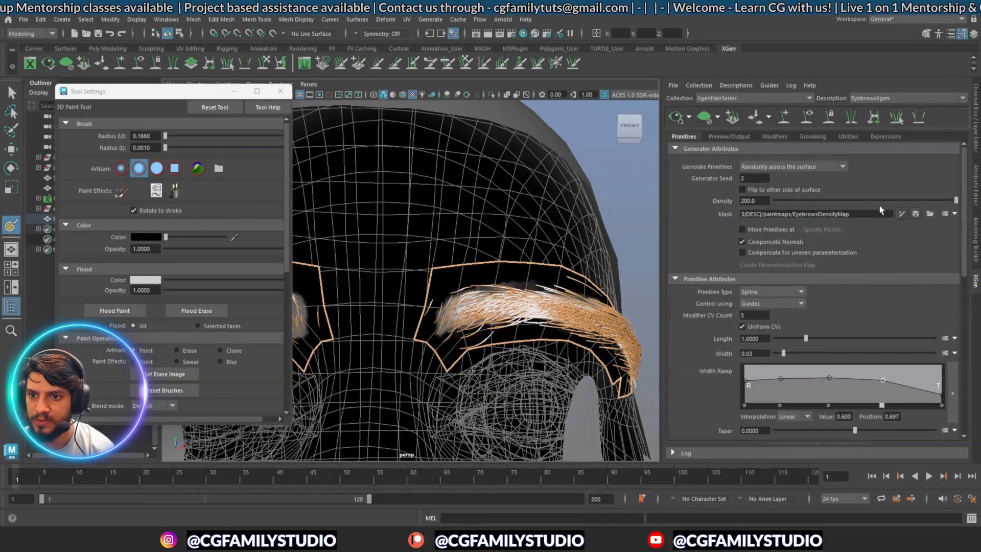
middle_click_drag(424, 260, 548, 272, "alt")
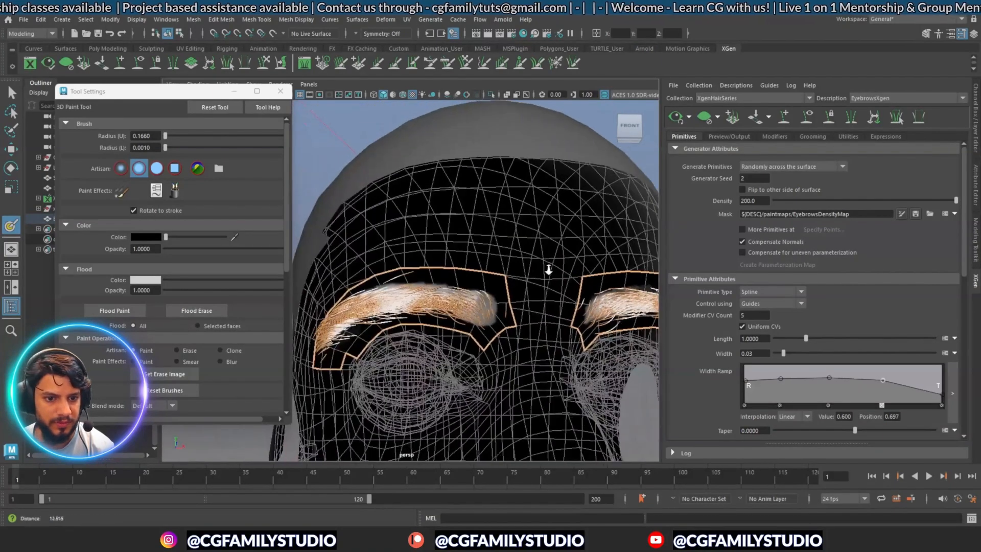
right_click_drag(547, 271, 533, 280, "alt")
key("w")
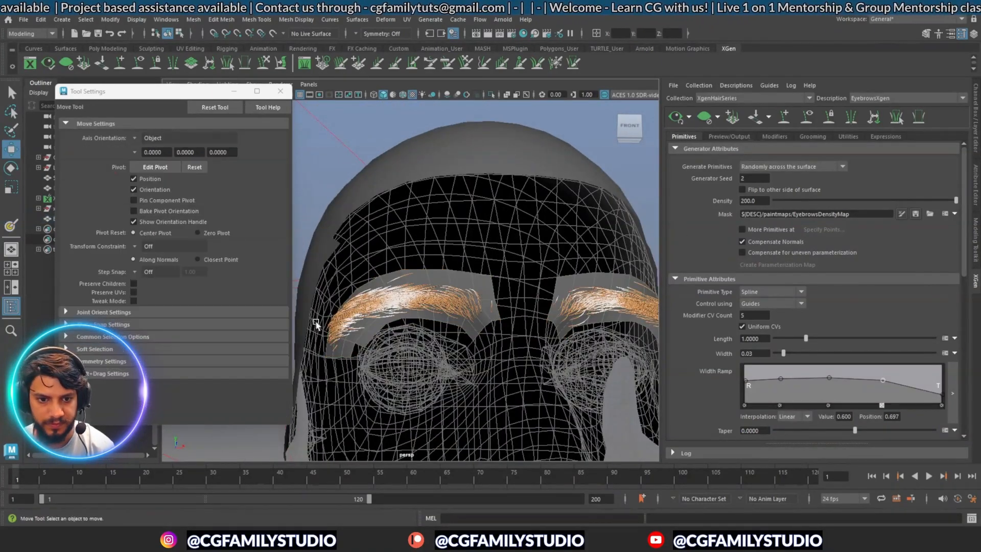
Switch the BaseMeshLayer display layer from template to reference so the head shows shaded, and return to the XGen settings
left_click(974, 118)
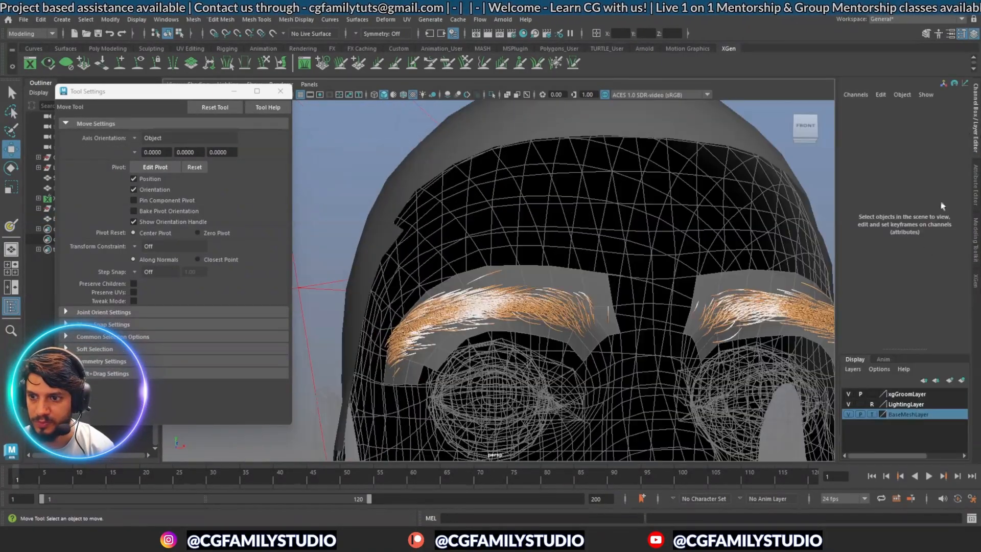
left_click(872, 415)
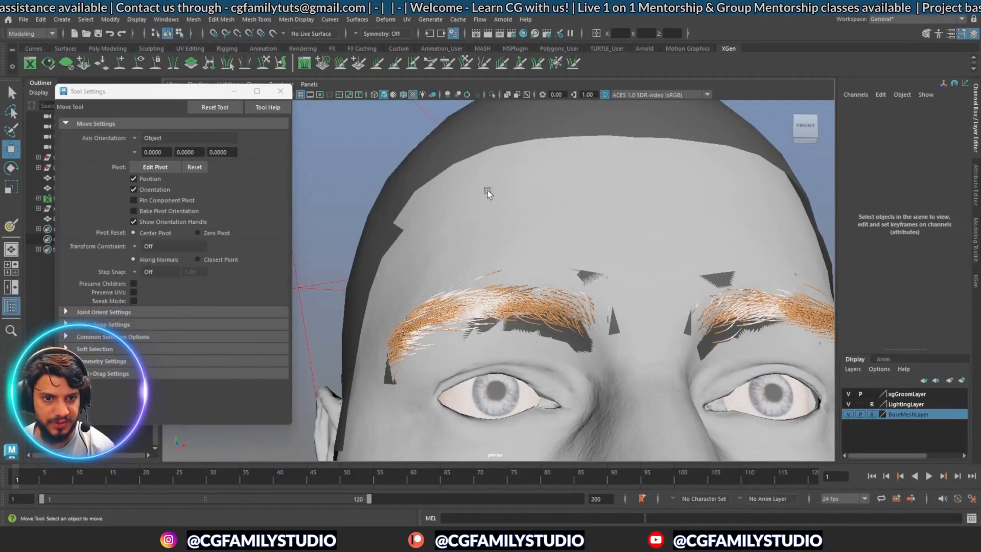
left_click(976, 282)
Hide the BrowsXgen mesh and close the tool settings window
right_click_drag(546, 334, 431, 397, "alt")
left_click_drag(431, 397, 406, 363, "alt")
right_click_drag(406, 363, 384, 353, "alt")
left_click_drag(177, 96, 229, 95)
left_click(75, 219)
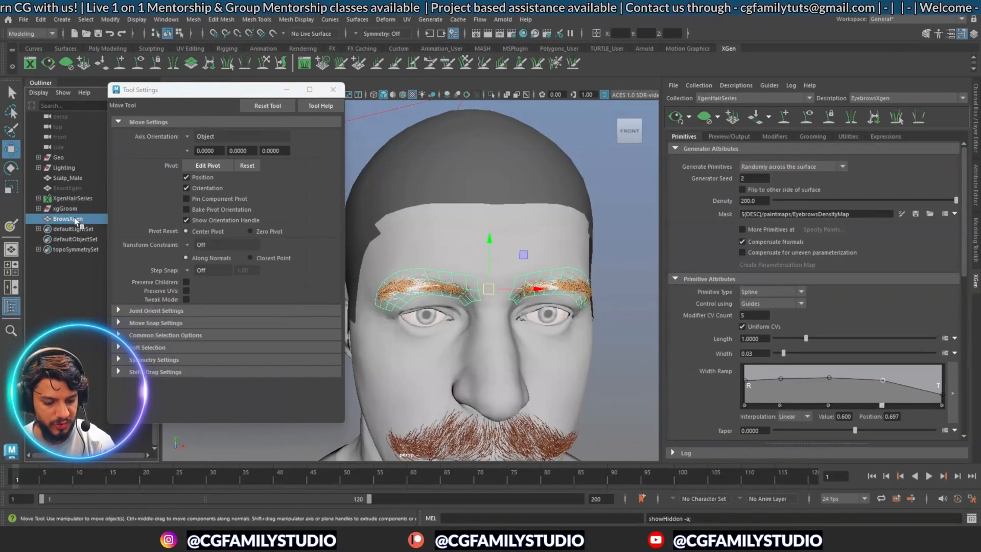
key("ctrl+h")
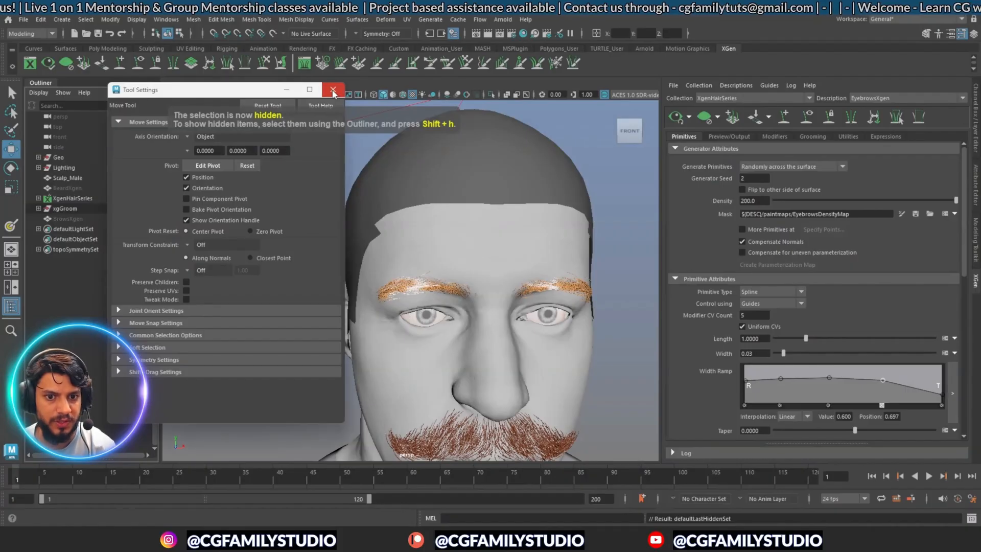
left_click(333, 90)
left_click_drag(469, 291, 399, 339, "alt")
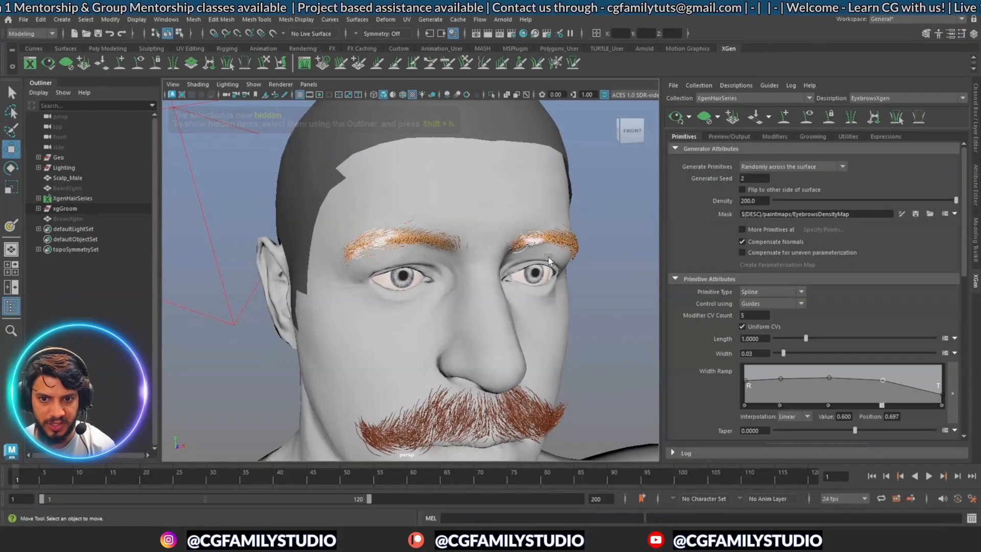
Assign the existing aiStandardHair1 material to the EyebrowsXgen description and check both eyebrows
left_click(38, 198)
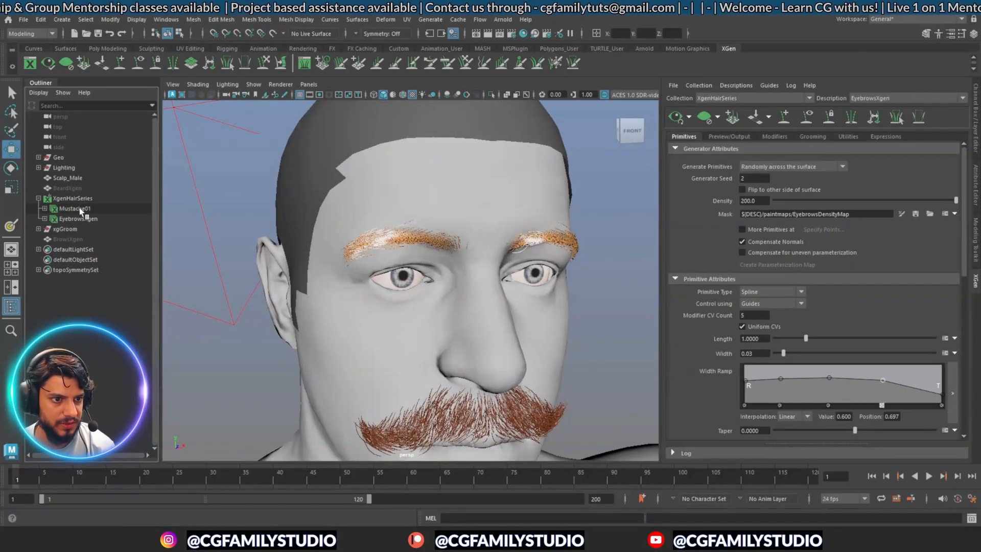
left_click(71, 219)
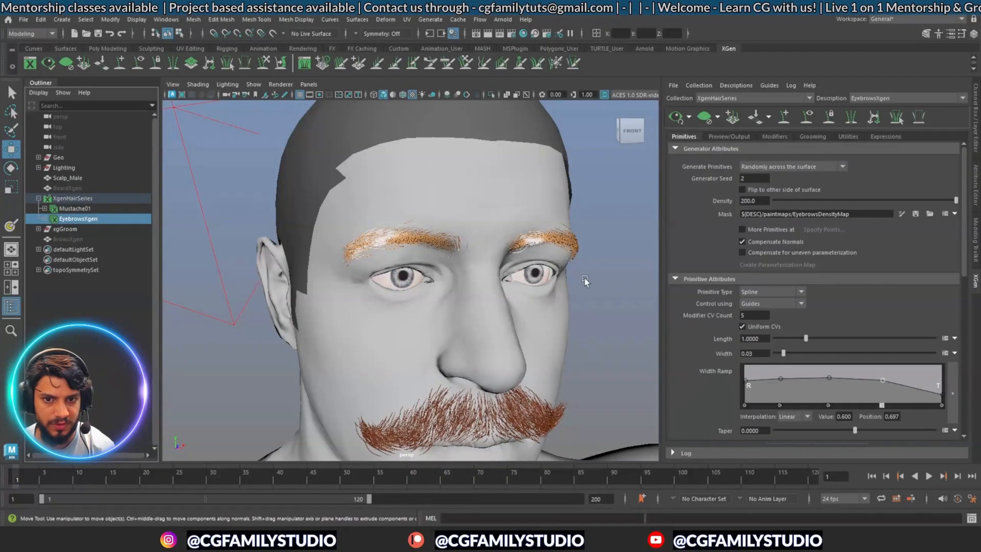
right_click(612, 260)
mouse_move(645, 467)
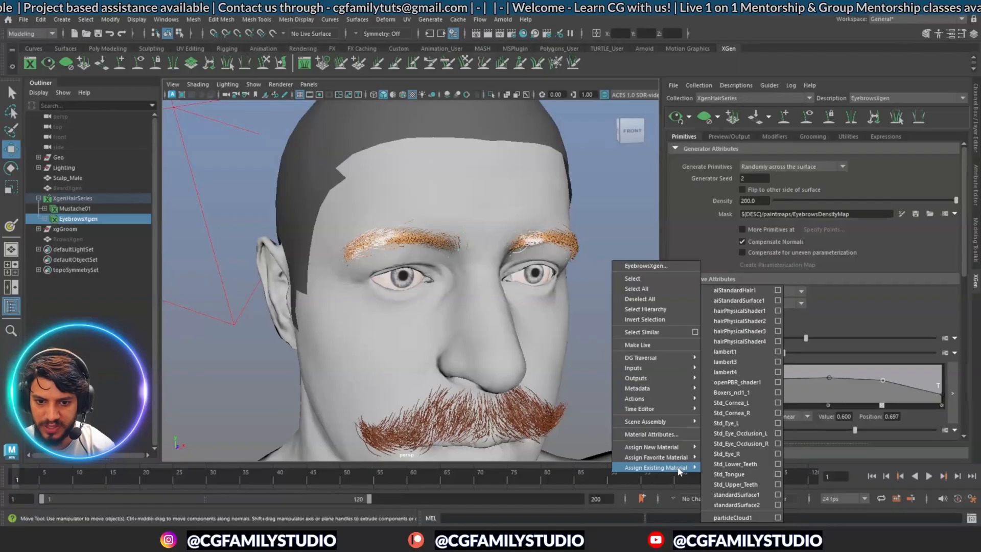
left_click(737, 291)
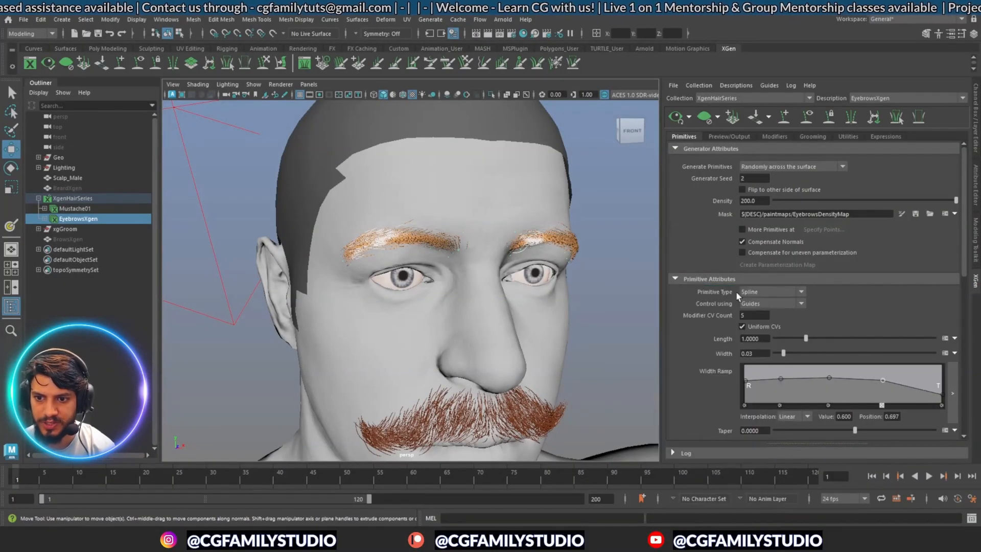
left_click(616, 266)
left_click_drag(599, 274, 397, 349, "alt")
right_click_drag(397, 349, 443, 357, "alt")
left_click_drag(443, 356, 409, 351, "alt")
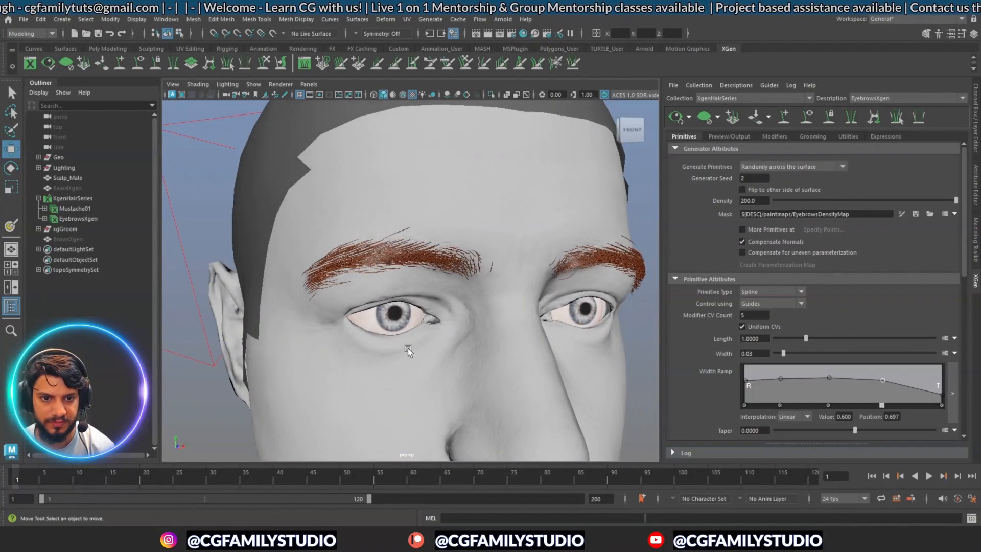
left_click_drag(376, 288, 446, 323, "alt")
left_click_drag(470, 364, 566, 335, "alt")
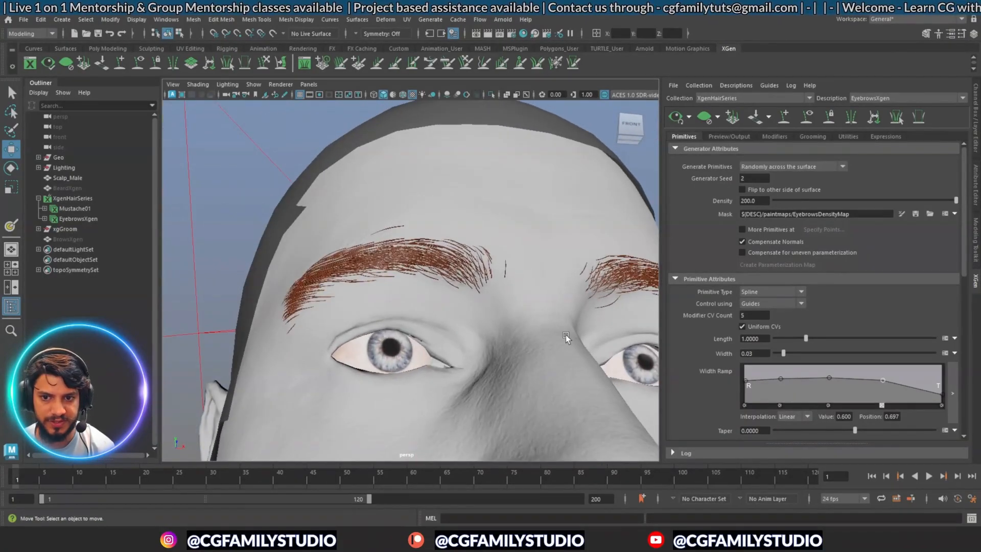
Add a Noise modifier to the eyebrow description
left_click(774, 137)
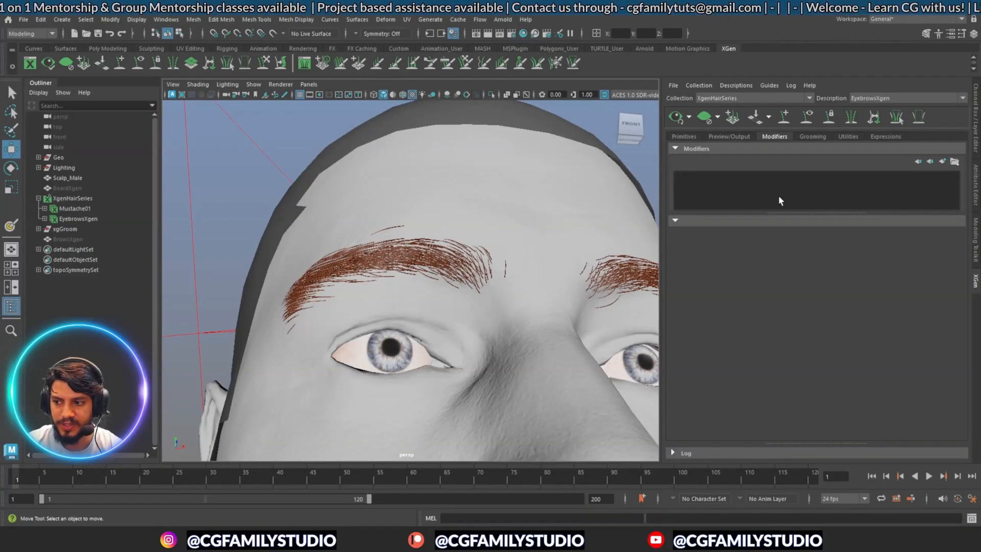
left_click(942, 162)
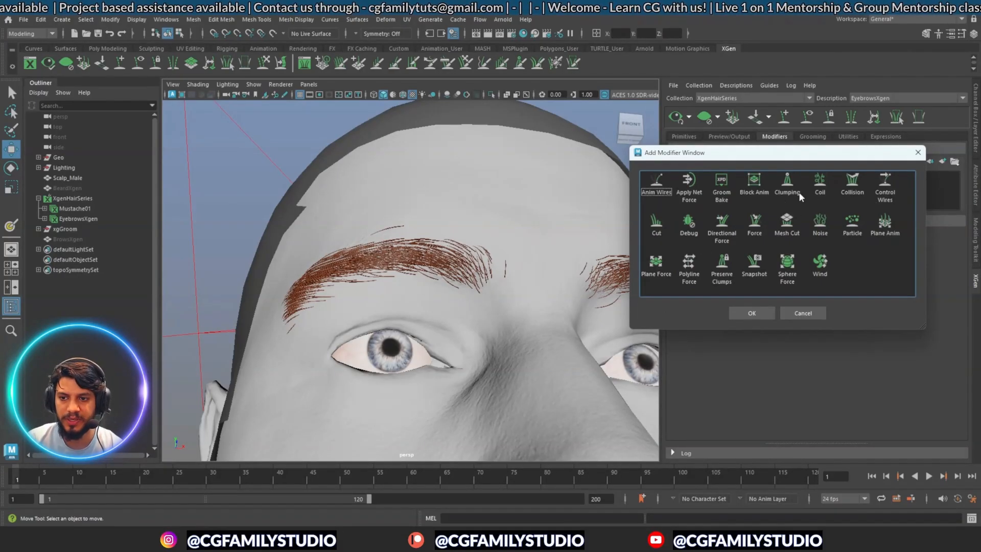
left_click(821, 230)
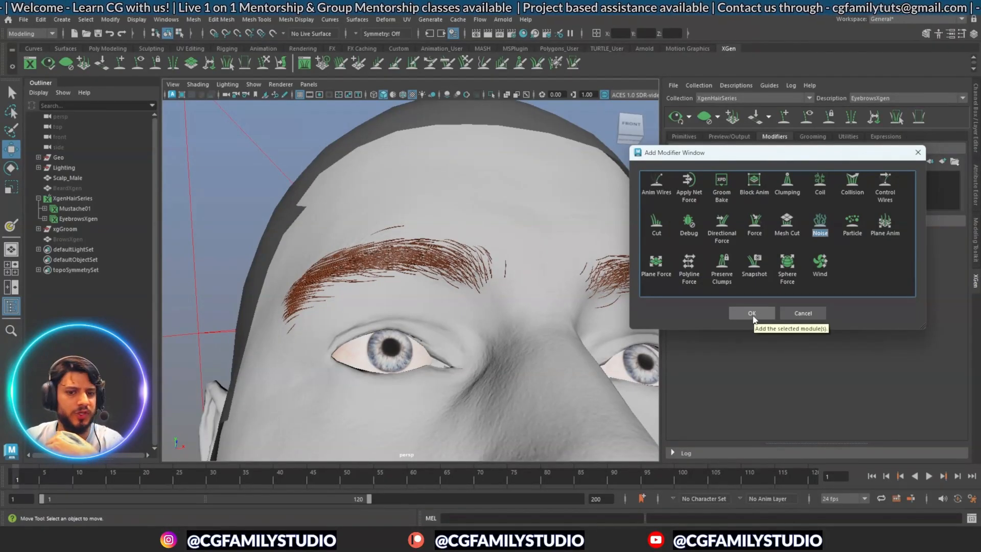
left_click(753, 314)
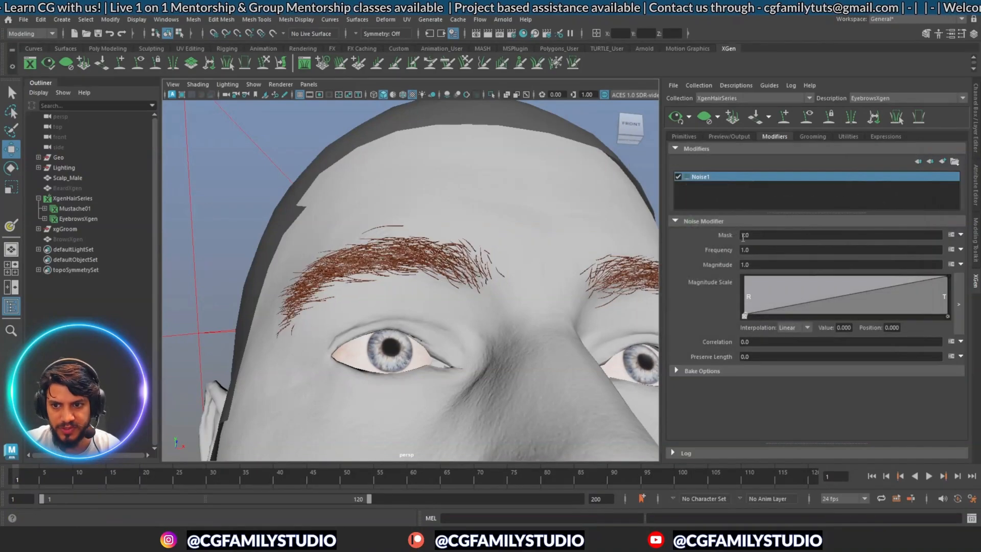
Set the noise frequency to 0.6 and the magnitude to 0.8, and check the hairs from the side and above
left_click(712, 251)
type(".")
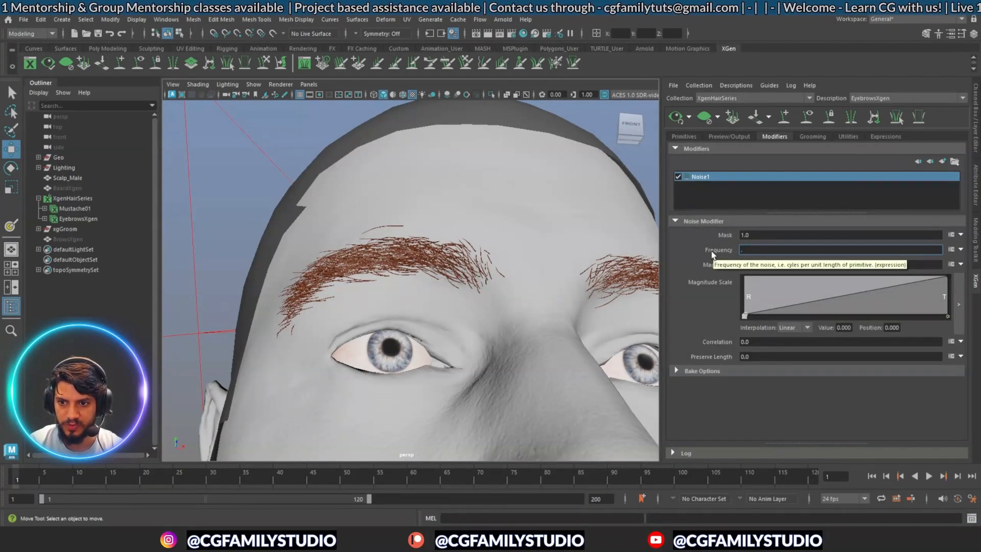
type("6")
key("Return")
key("Tab")
key("BackSpace")
key("BackSpace")
key("BackSpace")
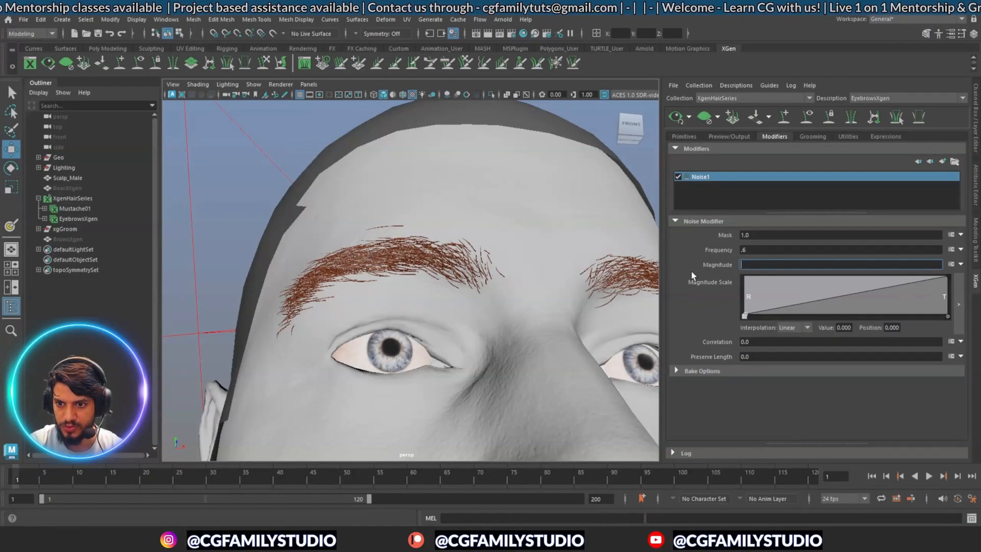
type(".8")
key("Return")
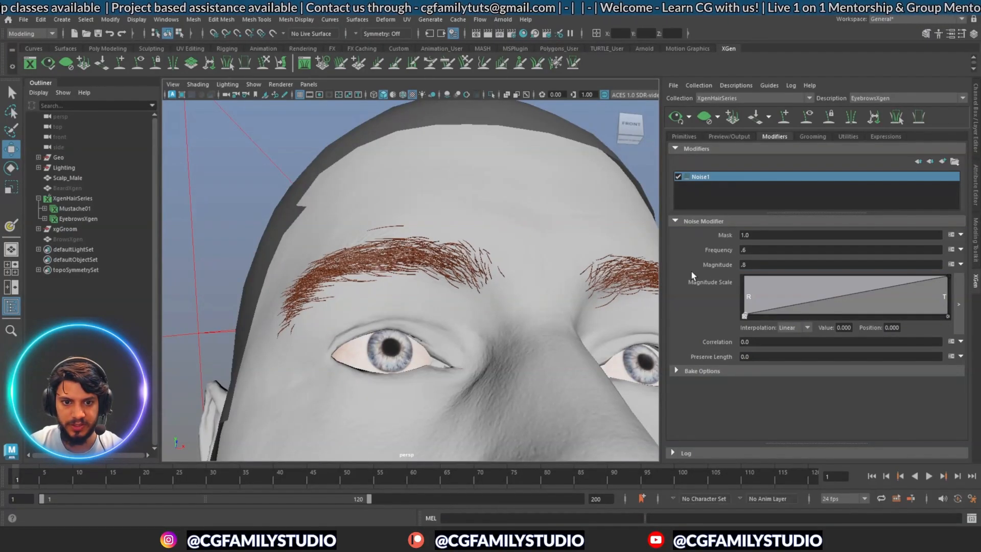
left_click_drag(349, 246, 472, 384, "alt")
left_click_drag(473, 323, 470, 245, "alt")
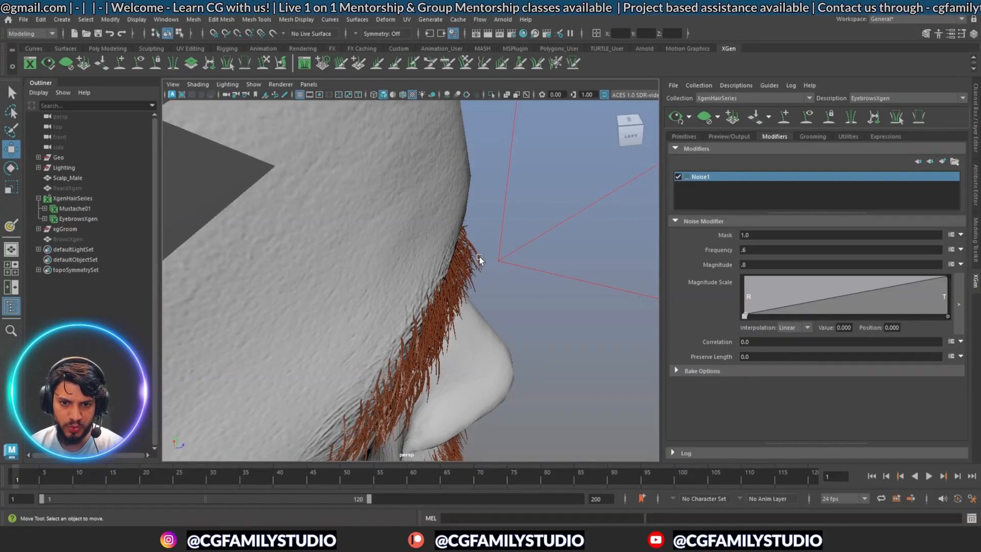
left_click_drag(469, 292, 509, 318, "alt")
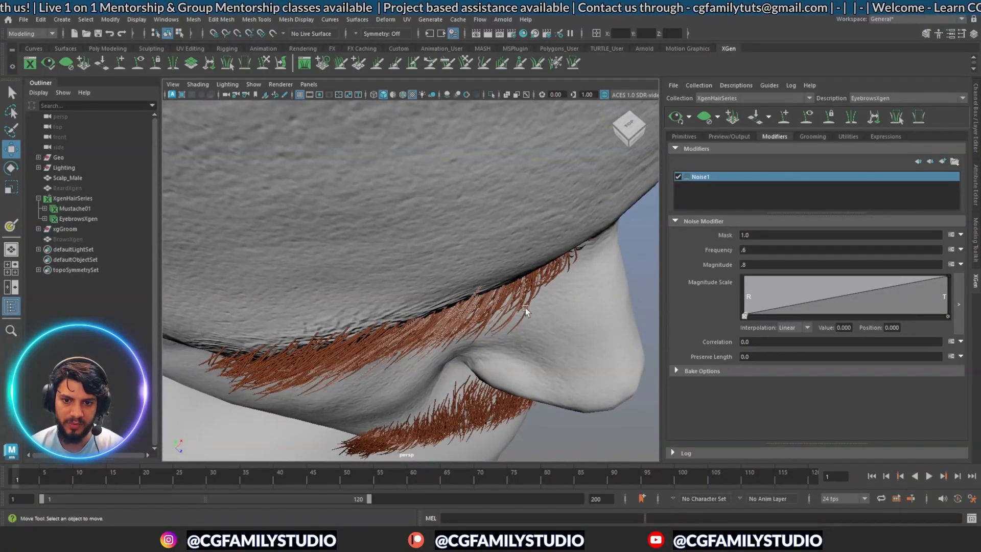
Add a Cut modifier to the eyebrow description and toggle it off and on to compare the hair lengths
left_click(943, 161)
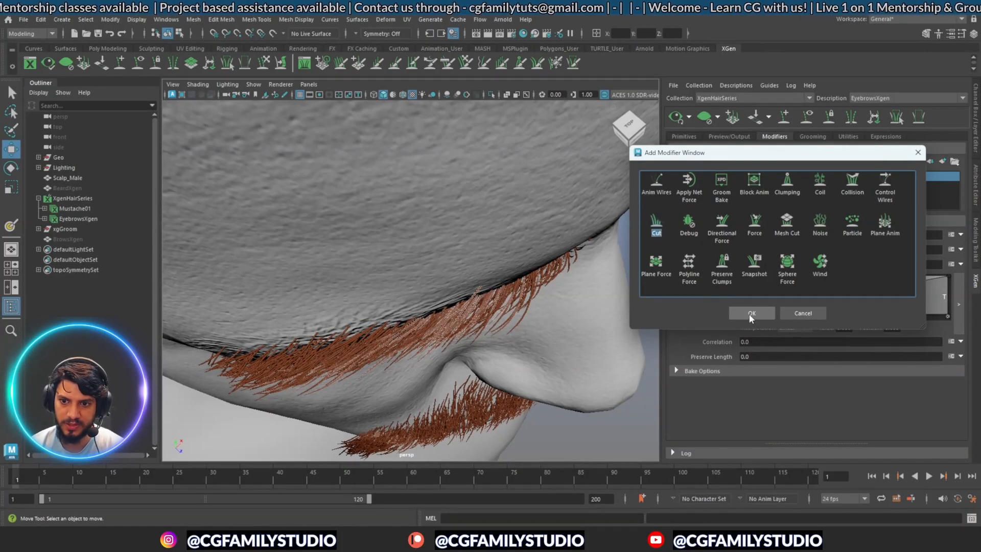
left_click(750, 314)
left_click_drag(420, 363, 460, 358, "alt")
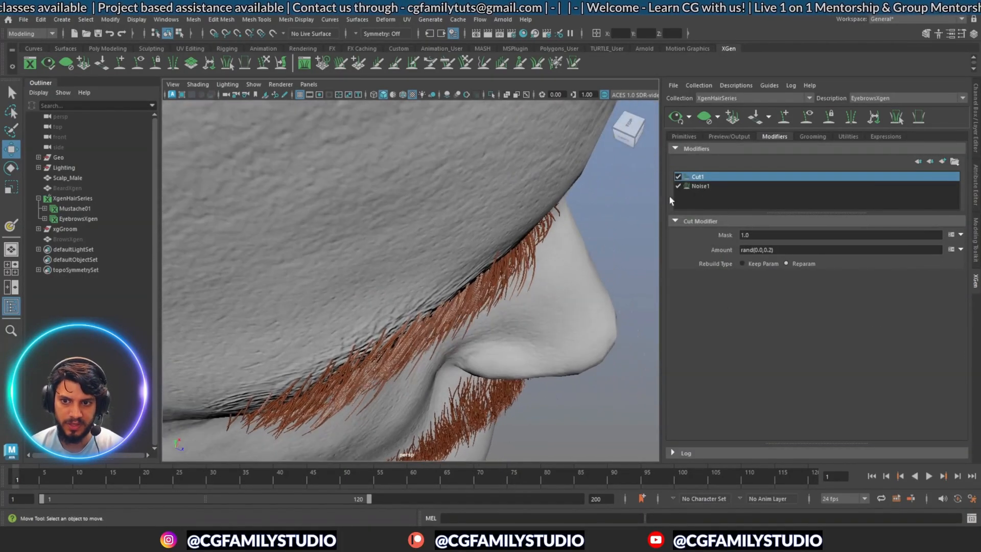
left_click(677, 178)
left_click(677, 177)
left_click(678, 177)
left_click(678, 178)
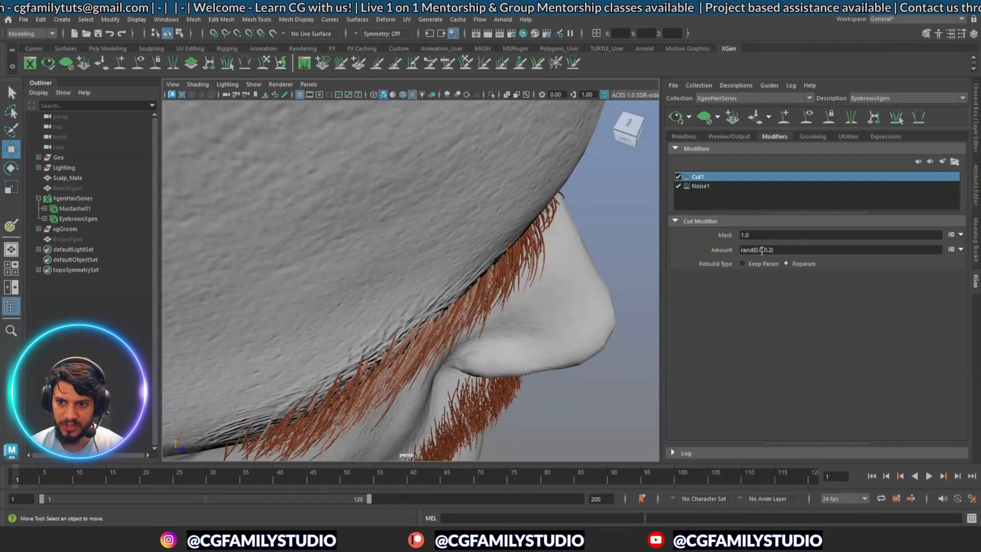
Set the Cut modifier's amount to rand(0.0,0.3) and check the brow from the front
left_click(759, 249)
key("Return")
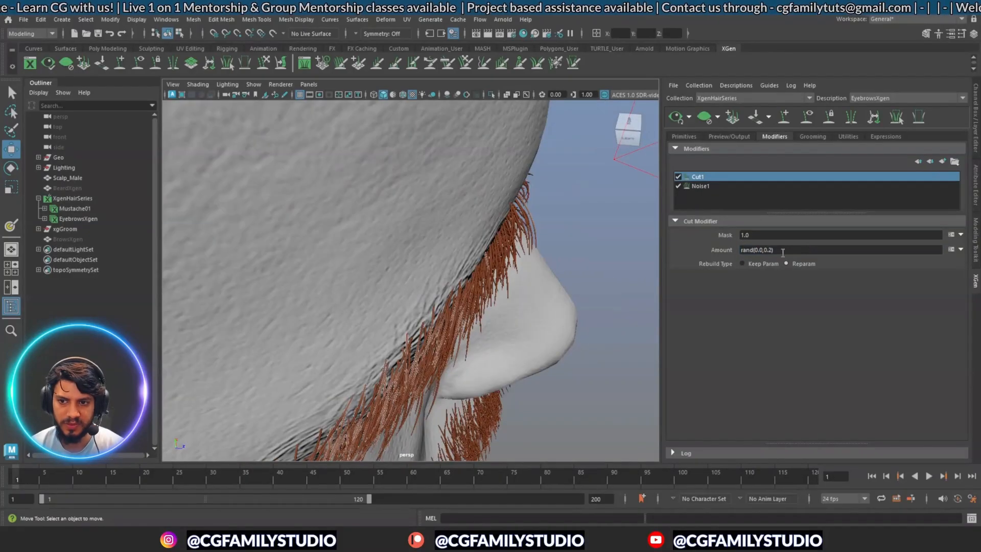
double_click(756, 250)
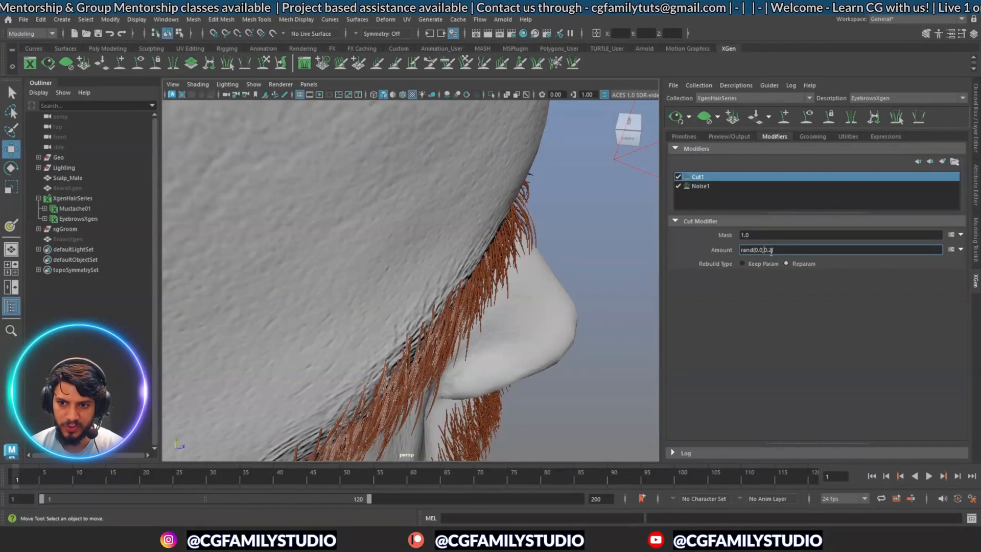
type("3")
key("Return")
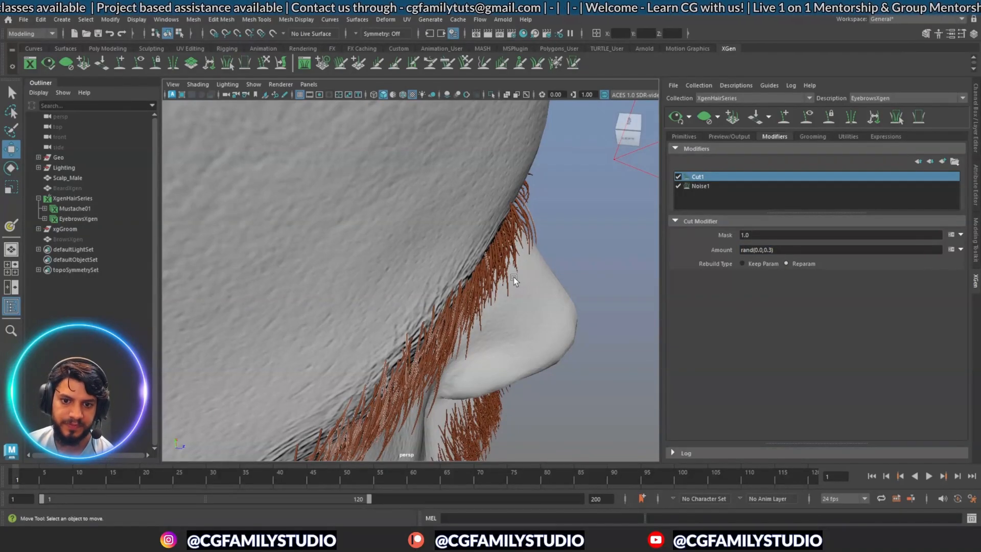
left_click_drag(523, 338, 414, 293, "alt")
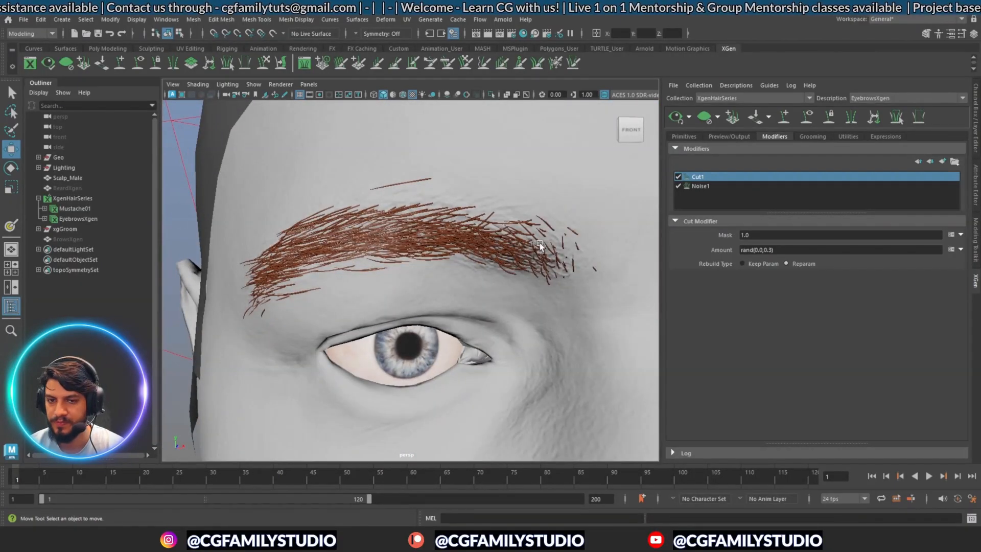
Sculpt the guides near the brow's inner end with the Sculpt Guides tool and update the hair preview
left_click_drag(504, 273, 525, 381, "alt")
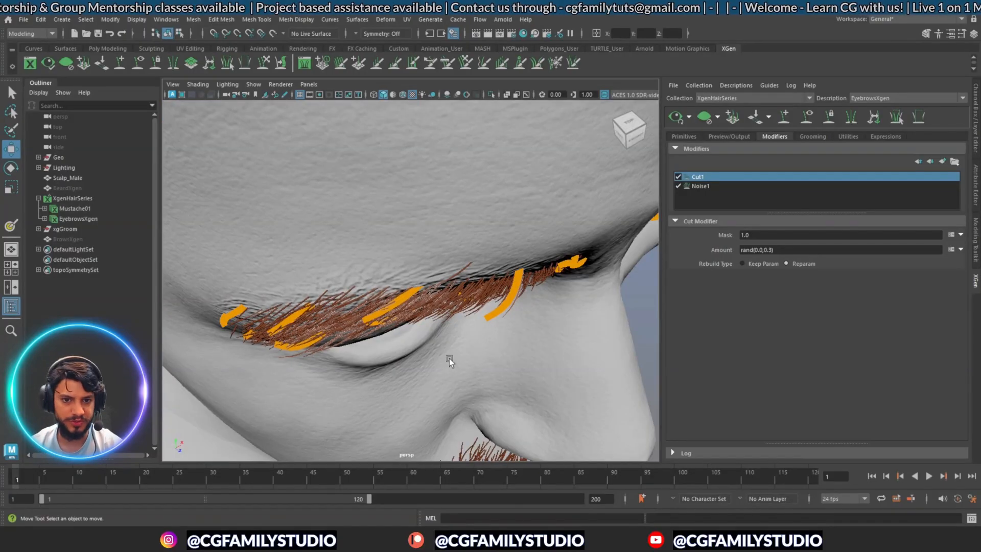
left_click_drag(452, 361, 500, 372, "alt")
left_click_drag(559, 328, 432, 403, "alt")
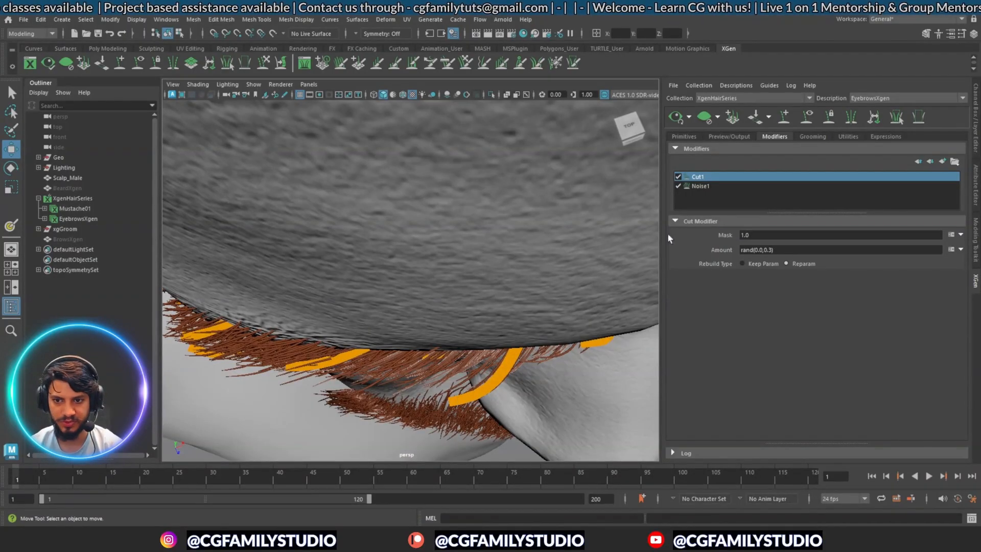
left_click(251, 65)
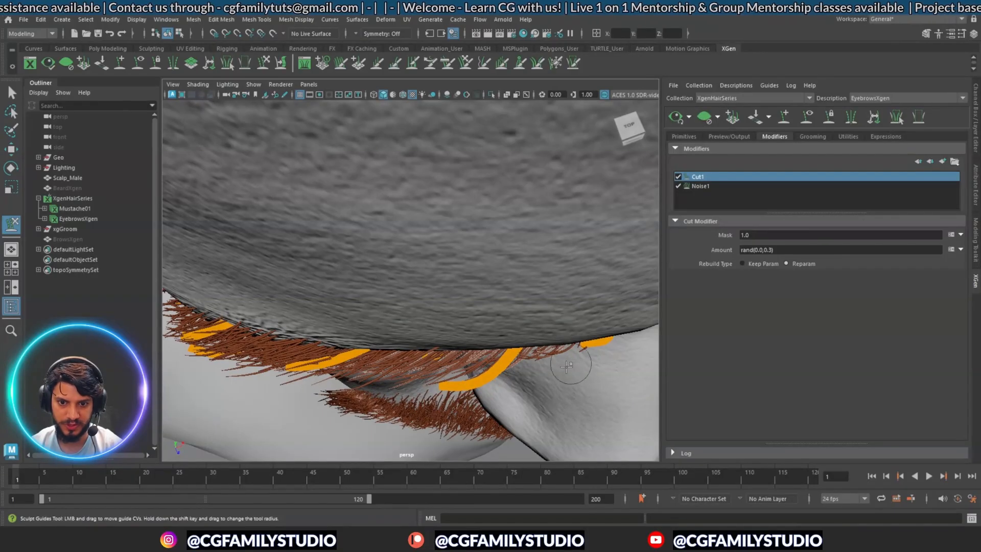
mouse_move(511, 410)
left_mouse_down("alt")
mouse_move(513, 371)
mouse_move(497, 376)
mouse_move(486, 400)
mouse_move(535, 387)
left_mouse_up("alt")
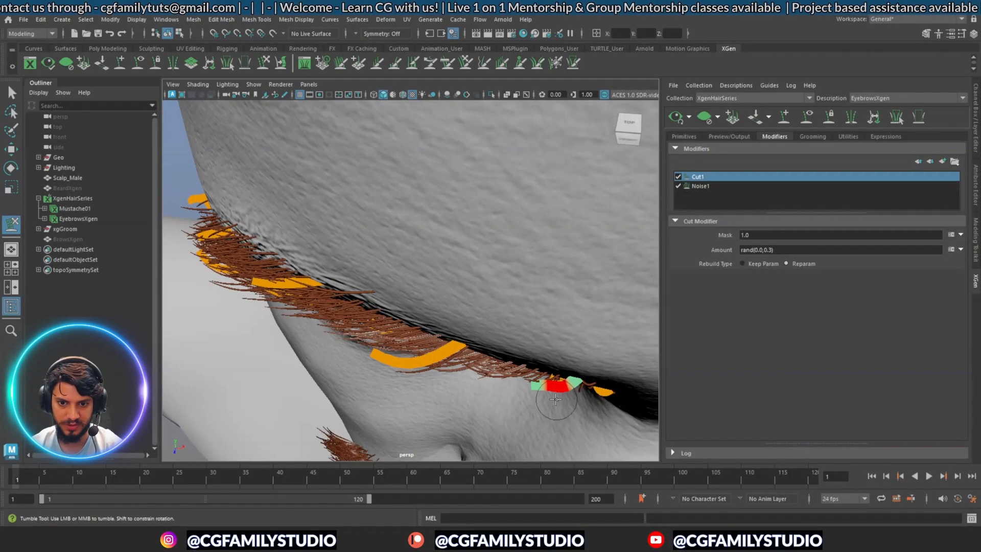
left_click_drag(539, 391, 559, 353, "alt")
left_click_drag(587, 260, 581, 261)
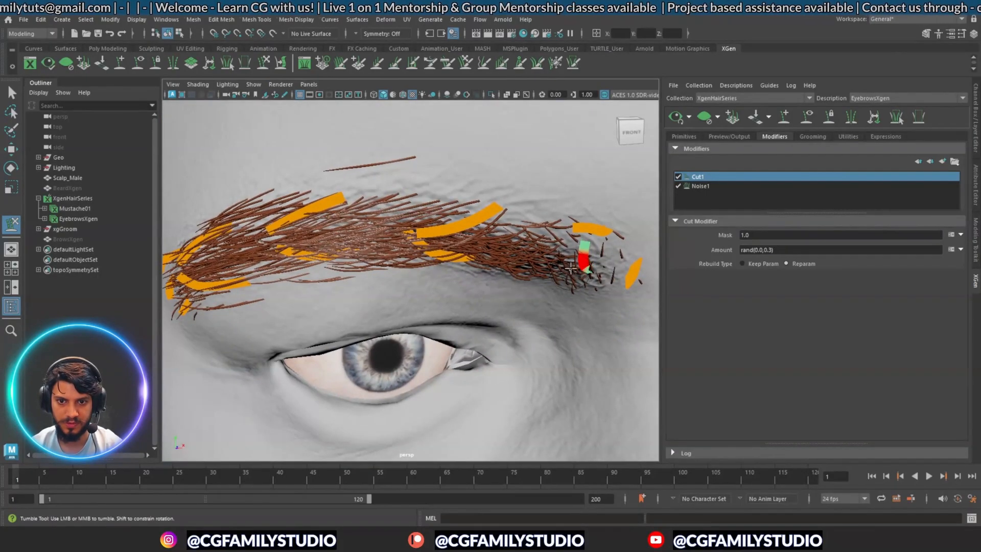
left_click(675, 116)
Examine the eyebrow hairs and guides up close from the side and front
left_click_drag(557, 302, 497, 365, "alt")
mouse_move(418, 370)
left_mouse_down("alt")
mouse_move(506, 392)
mouse_move(471, 380)
mouse_move(449, 346)
mouse_move(379, 317)
left_mouse_up("alt")
middle_click_drag(326, 299, 342, 322, "alt")
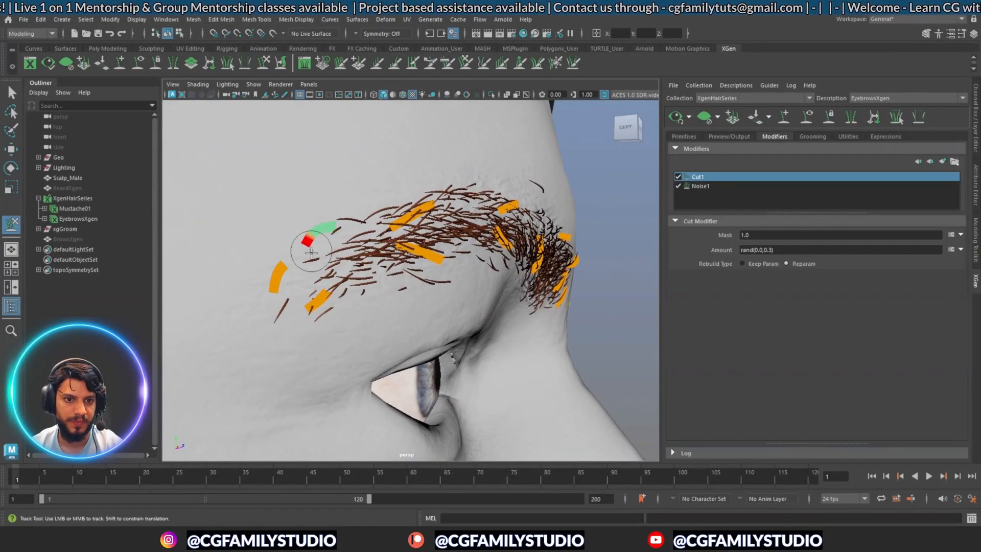
left_click_drag(406, 311, 320, 317, "alt")
middle_click_drag(352, 301, 359, 331, "alt")
right_click_drag(390, 317, 456, 324, "alt")
middle_click_drag(422, 323, 396, 321, "alt")
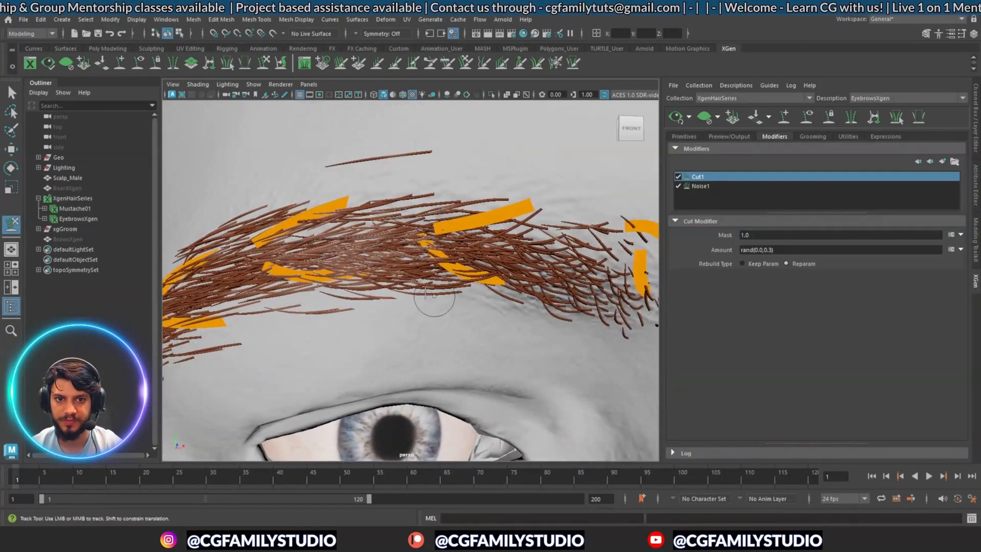
left_click_drag(417, 296, 314, 248, "alt")
middle_click_drag(314, 248, 362, 262, "alt")
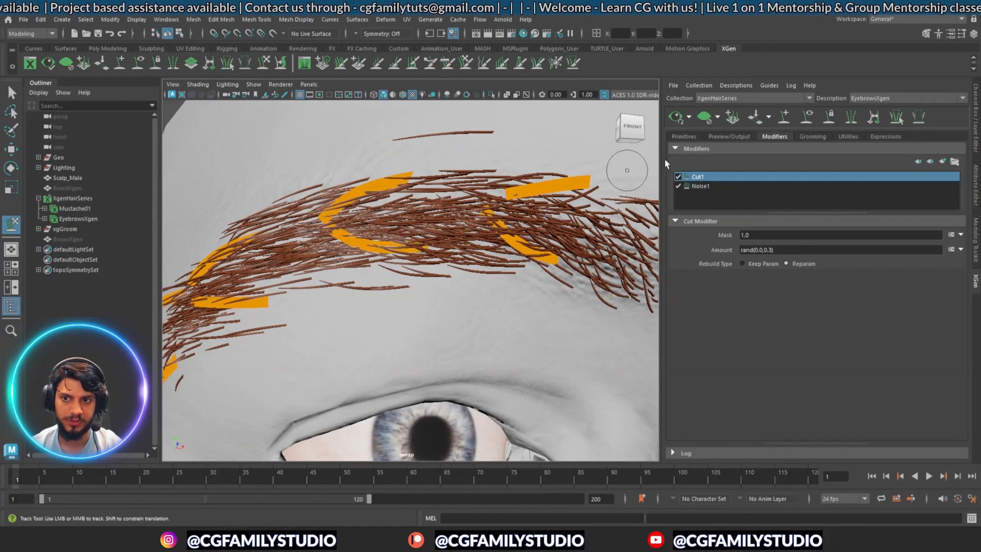
Refresh the eyebrow hair preview and check the brow's outer end and both brows from the front
left_click(675, 117)
middle_click_drag(378, 284, 486, 270, "alt")
left_click_drag(486, 270, 343, 345, "alt")
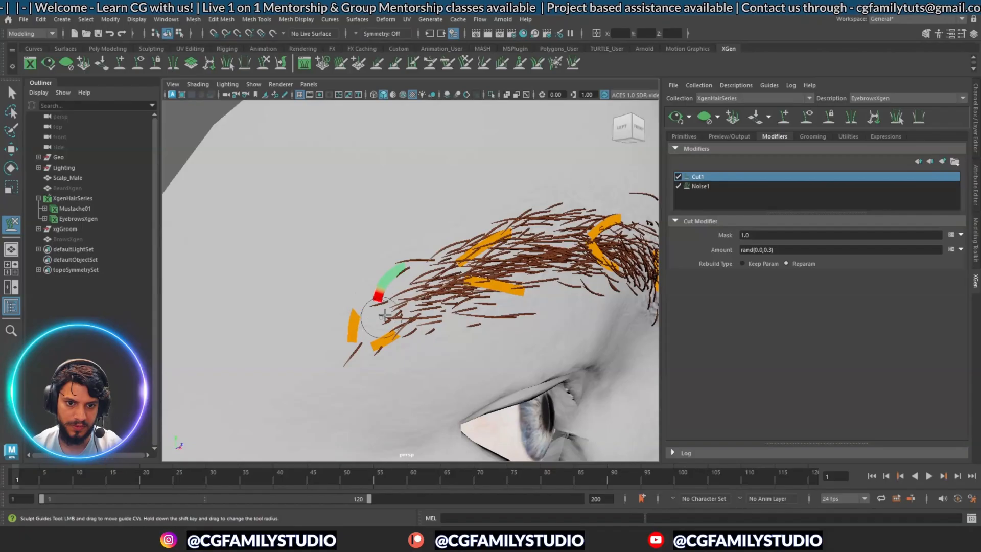
left_click(674, 118)
left_click_drag(462, 357, 554, 370, "alt")
right_click_drag(554, 370, 360, 366, "alt")
Set the eyebrow description's density to 400 and check the fuller brows from the front
left_click(683, 137)
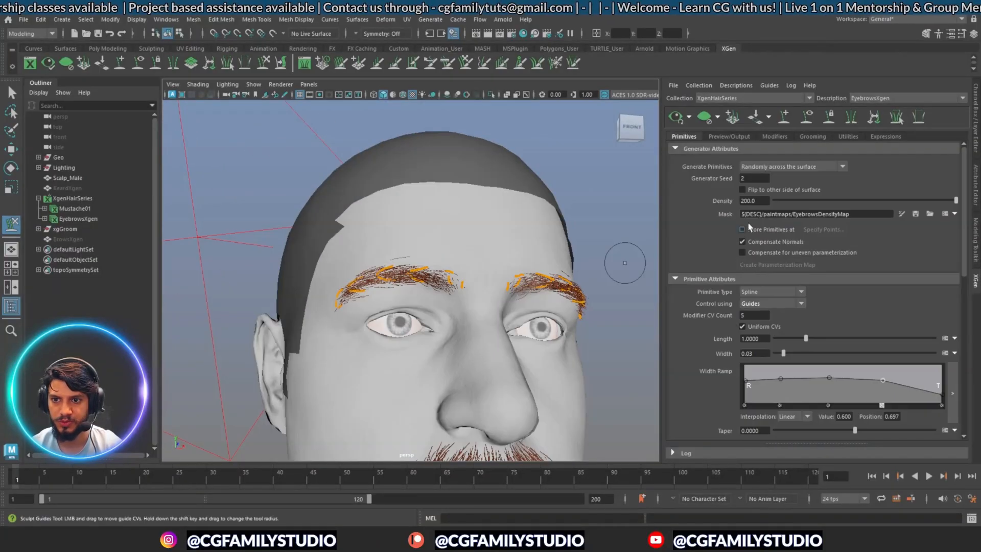
double_click(765, 201)
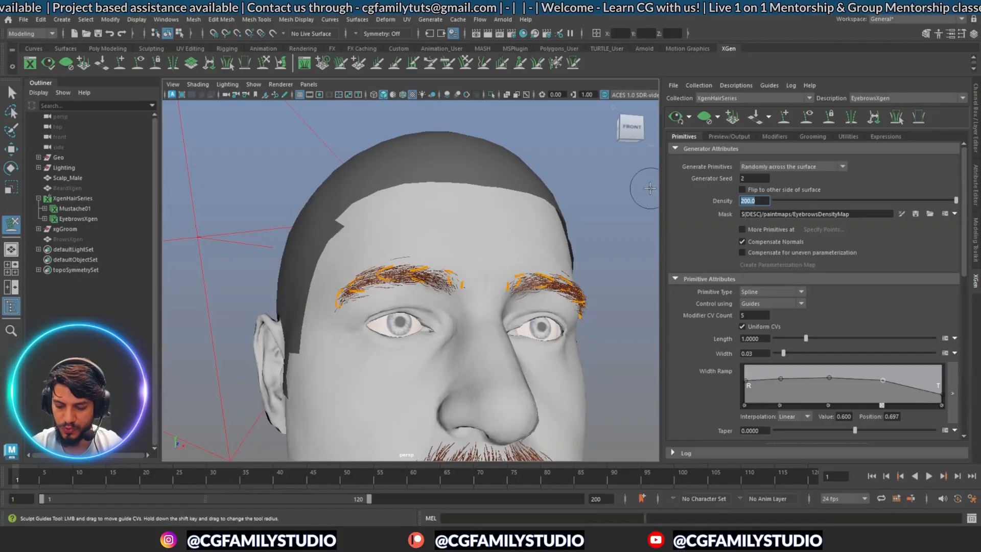
key("Return")
left_click_drag(492, 283, 429, 366, "alt")
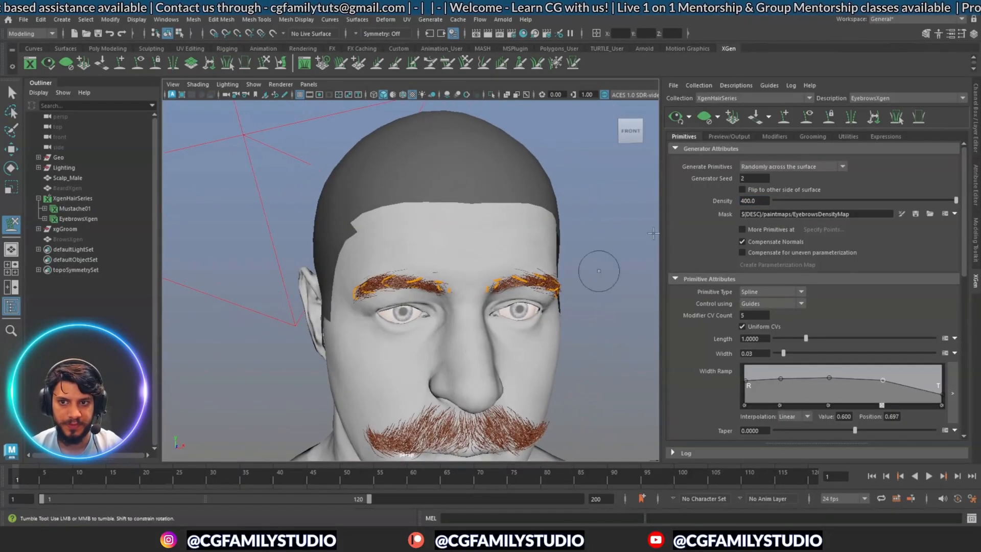
Hide the eyebrow guides and inspect the hair on both brows at an angle
left_click(808, 118)
right_click_drag(437, 311, 436, 350, "alt")
middle_click_drag(506, 353, 462, 346, "alt")
left_click_drag(462, 358, 396, 351, "alt")
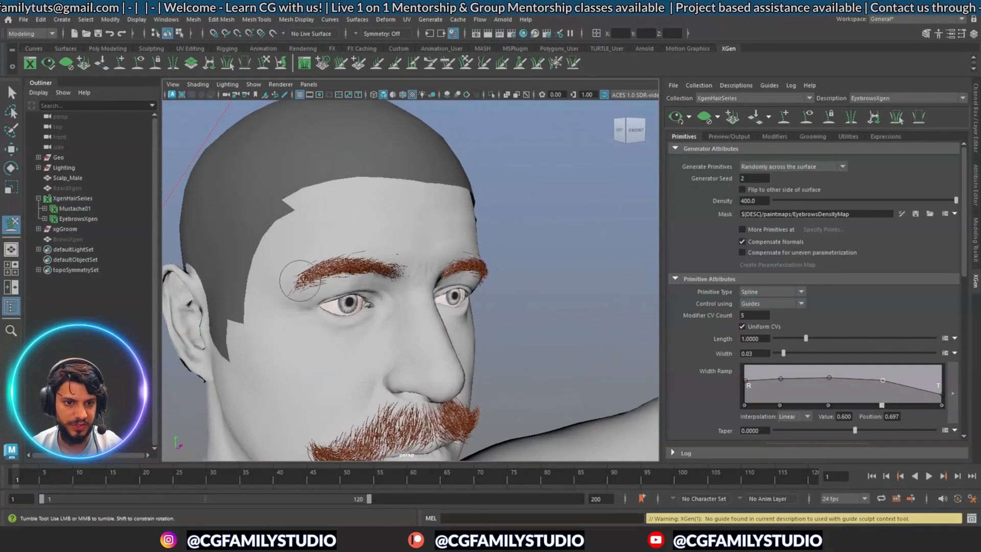
right_click_drag(358, 289, 340, 312, "alt")
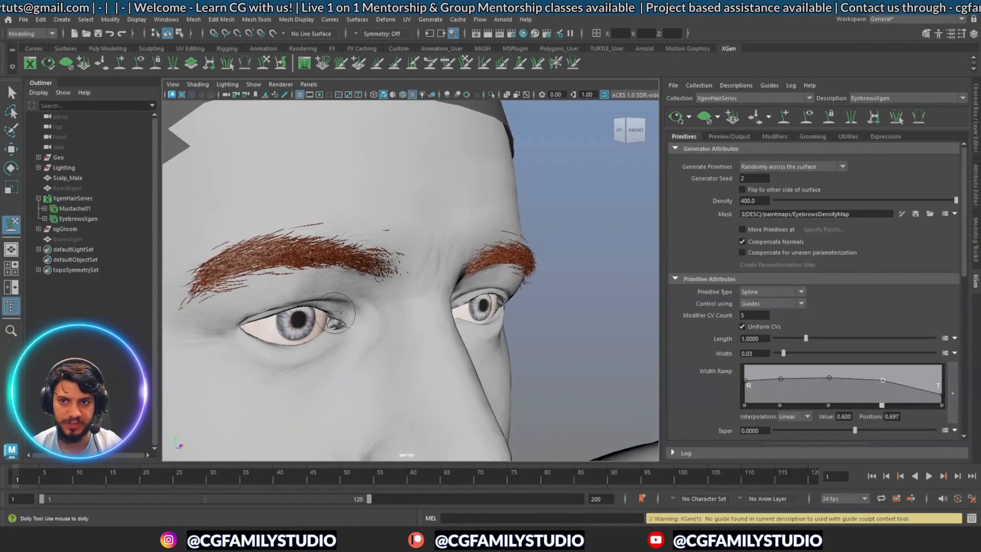
Open the eyebrow density mask for 3D painting, check the brush's black colour and unhide the BrowsXgen mesh
left_click(901, 215)
left_click_drag(281, 256, 351, 259, "alt")
right_click_drag(351, 260, 390, 258, "alt")
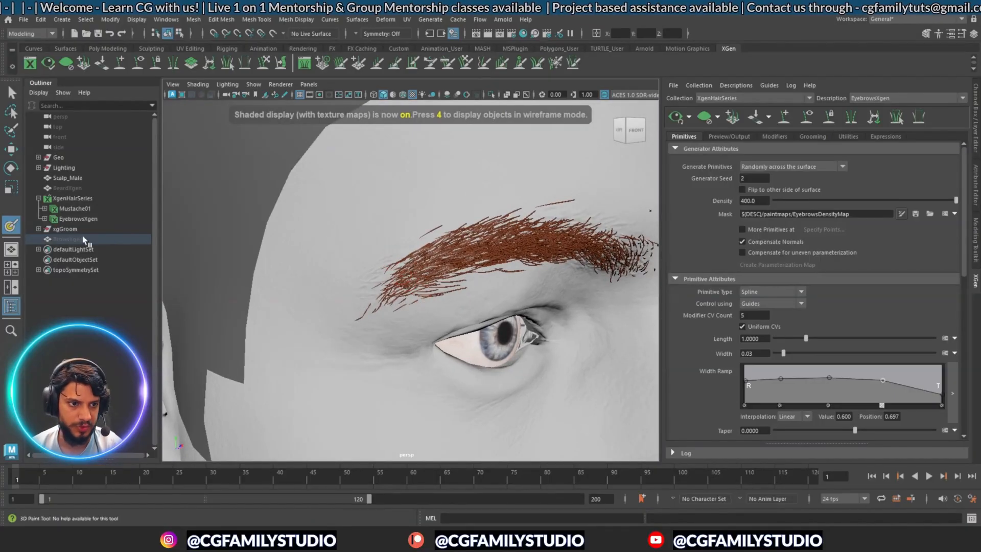
double_click(10, 225)
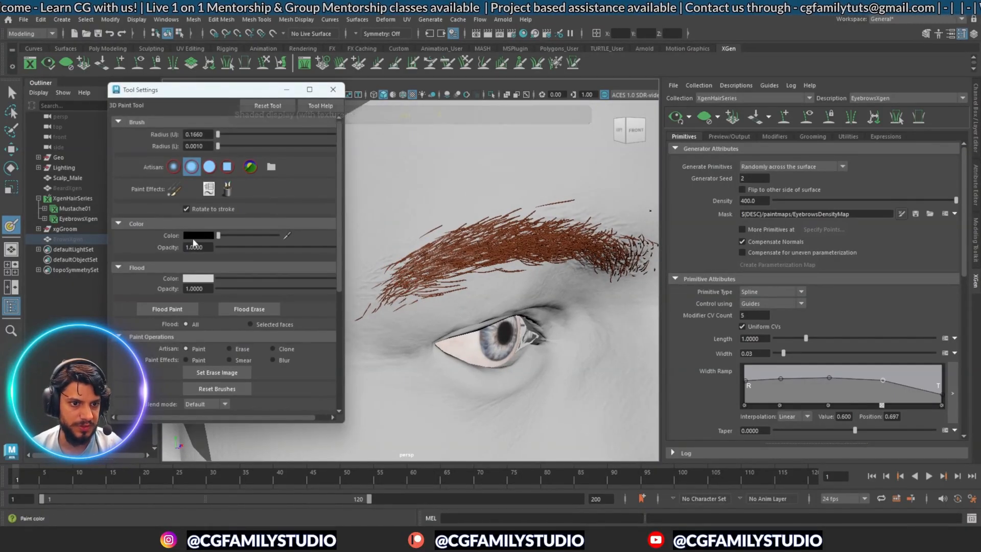
left_click(320, 106)
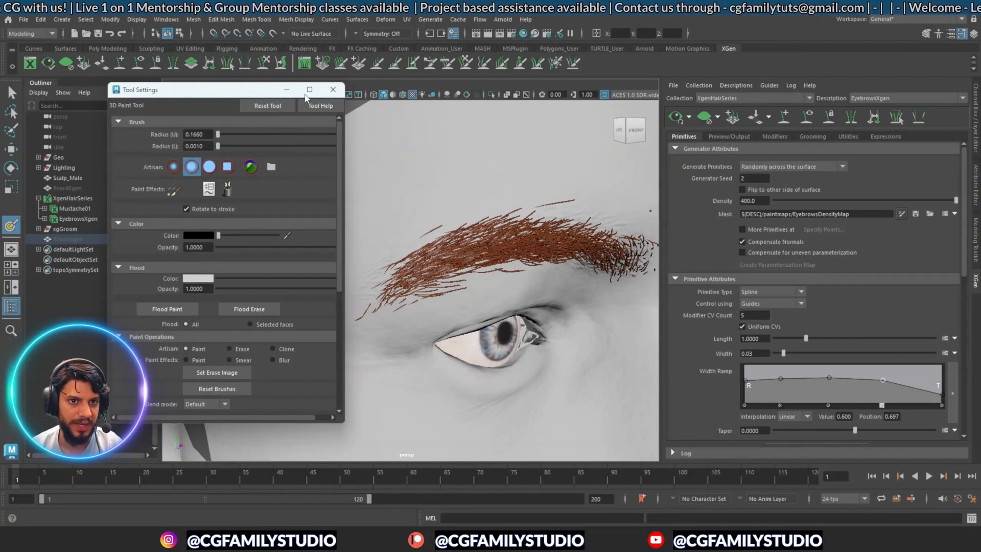
left_click(333, 89)
left_click(75, 238)
key("shift+h")
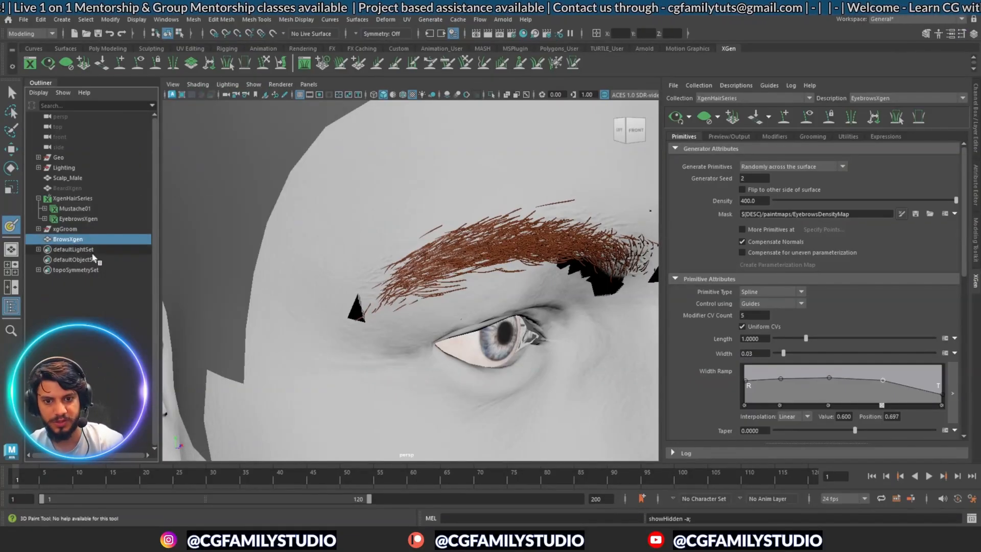
Paint black along the brow's outer upper edge on the density mask and save the map
left_click_drag(384, 280, 463, 225)
left_click_drag(366, 302, 450, 226)
left_click_drag(374, 281, 469, 205)
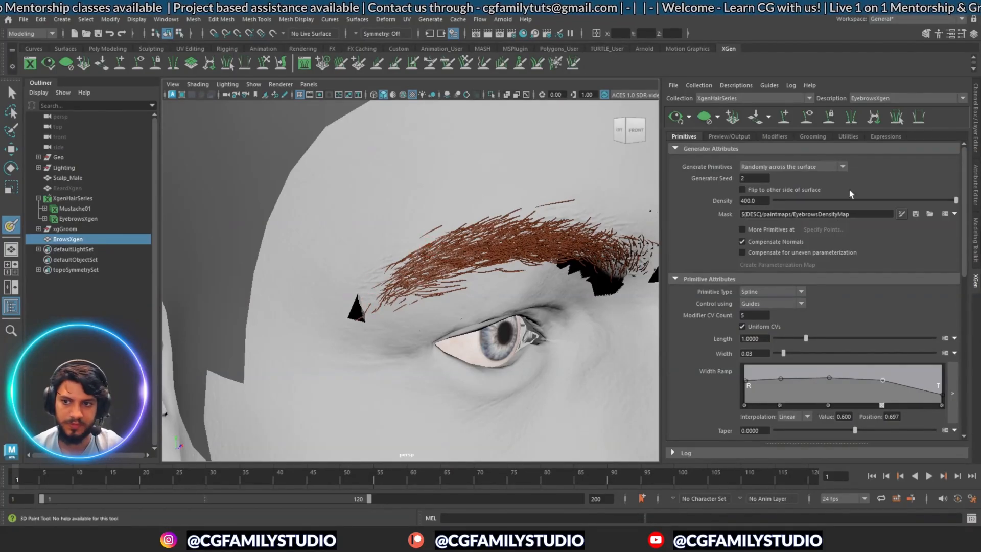
left_click(916, 214)
left_click_drag(425, 323, 397, 322, "alt")
scroll(397, 322, "down", 4)
left_click_drag(458, 309, 481, 318, "alt")
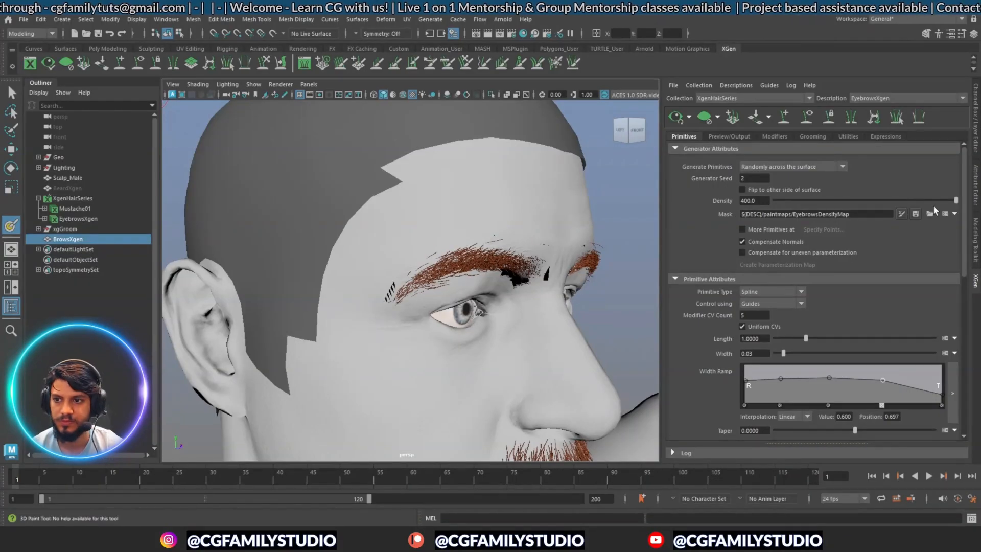
scroll(389, 289, "up", 6)
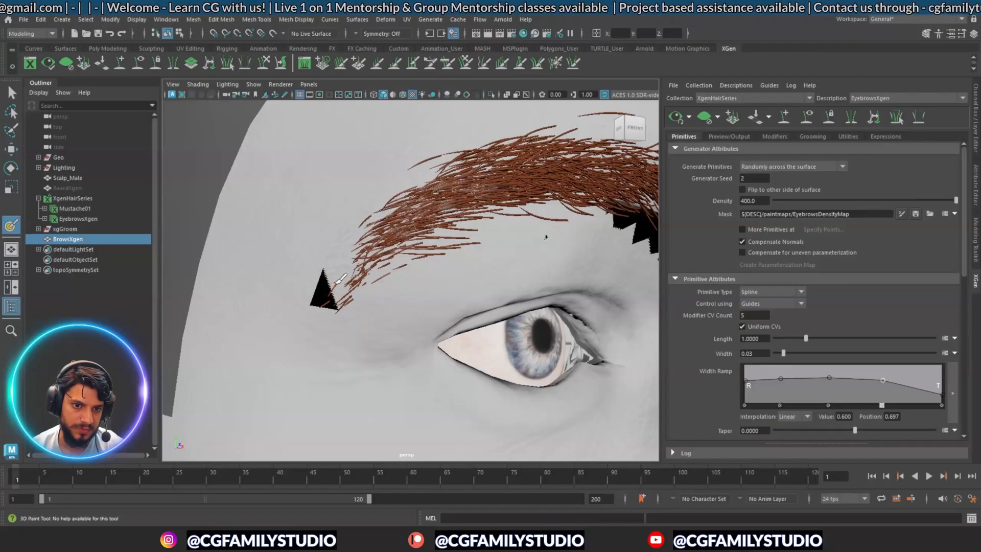
scroll(335, 279, "down", 5)
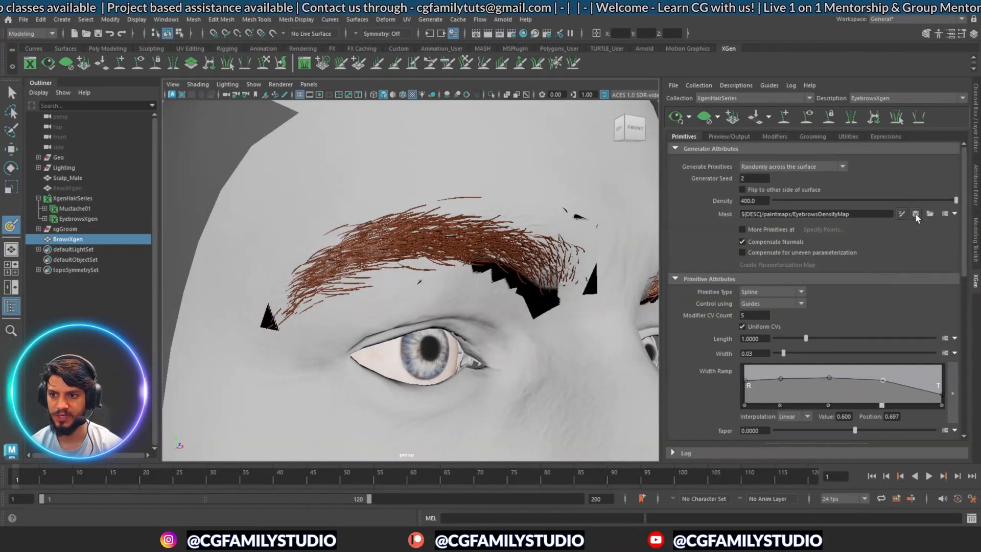
Leave the 3D Paint tool, hide the BrowsXgen mesh and check both brows
scroll(346, 260, "down", 6)
middle_click_drag(478, 327, 378, 332, "alt")
left_click_drag(456, 332, 367, 345, "alt")
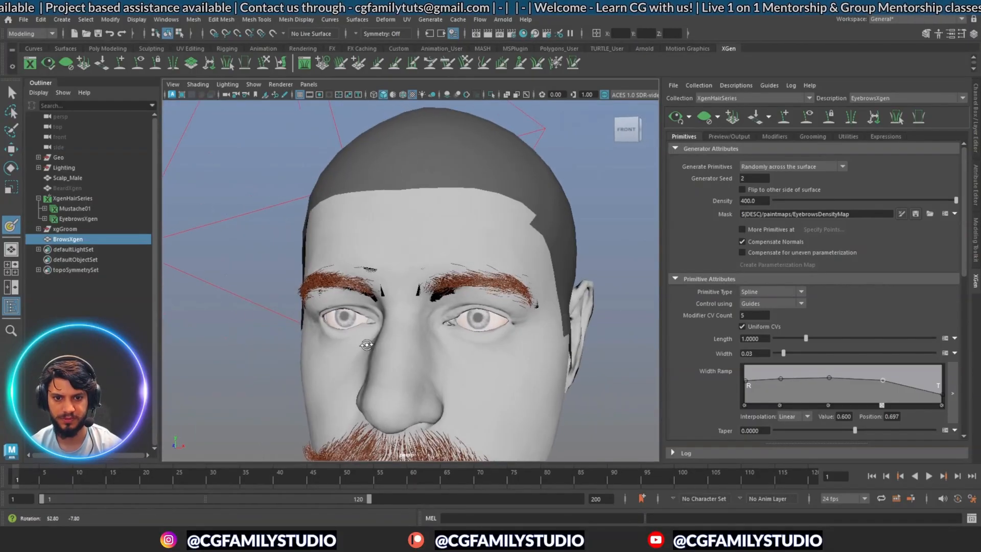
key("w")
left_click(79, 240)
key("ctrl+h")
left_click_drag(307, 321, 336, 343, "alt")
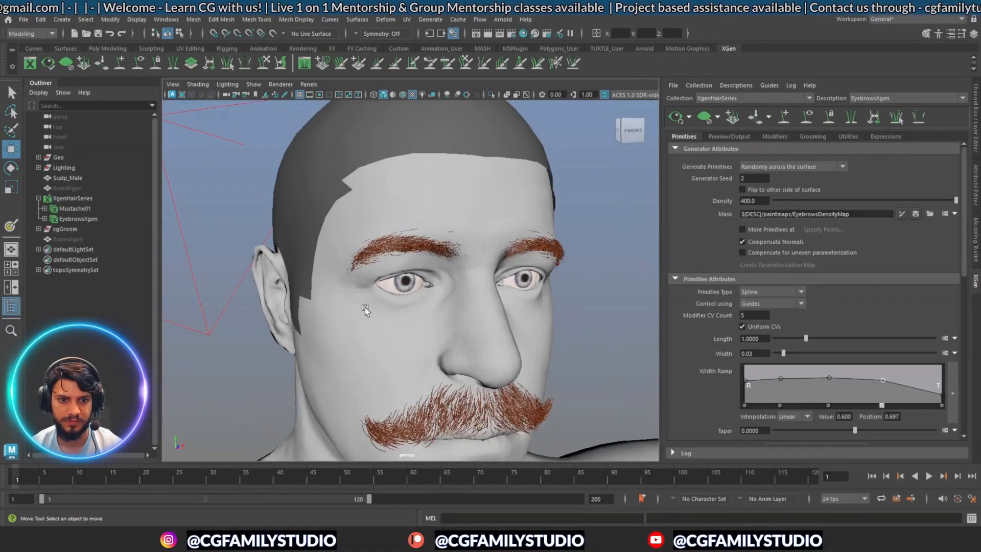
Toggle the eyebrow's Noise modifier off and on to compare the hairs up close
left_click(774, 137)
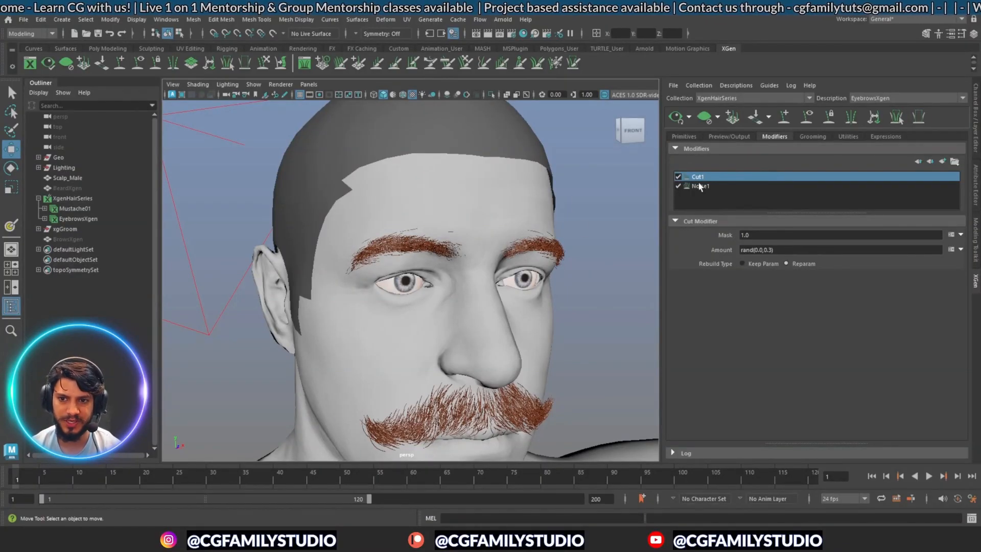
left_click(678, 186)
right_click_drag(506, 223, 468, 317, "alt")
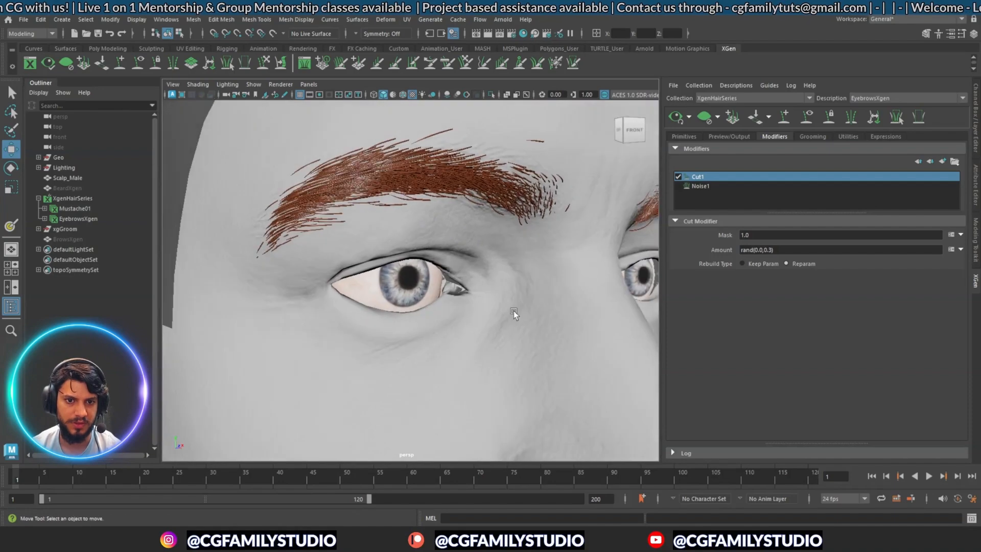
left_click(678, 186)
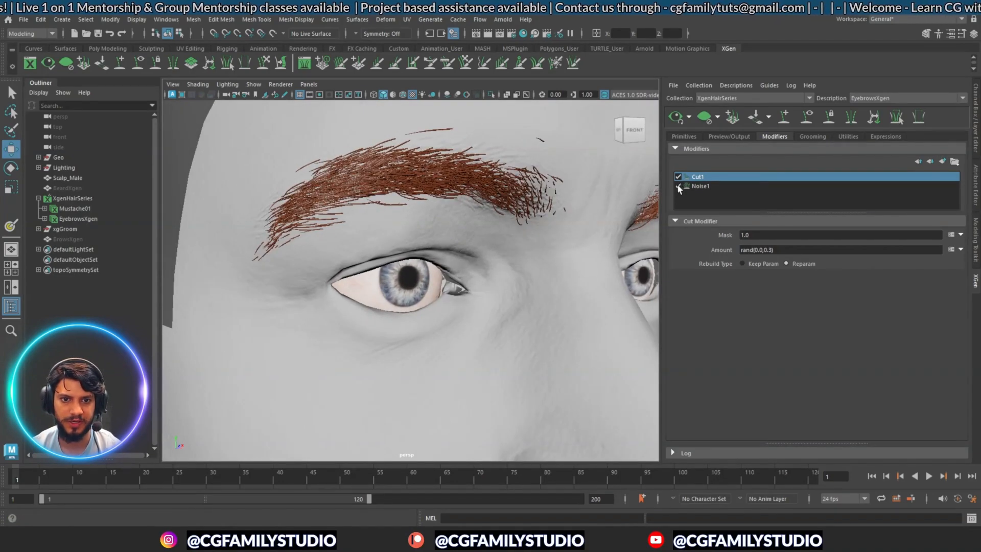
Reshape the Noise modifier's magnitude scale with a slightly lower tip and two added points, one at value 0.507, position 0.455
left_click(704, 186)
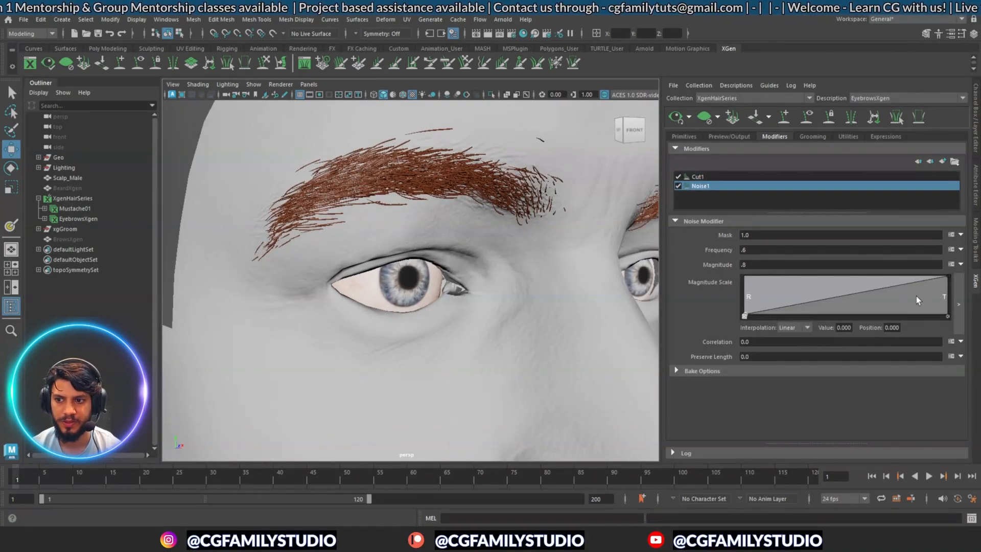
left_click_drag(948, 279, 949, 282)
left_click(898, 287)
left_click(828, 298)
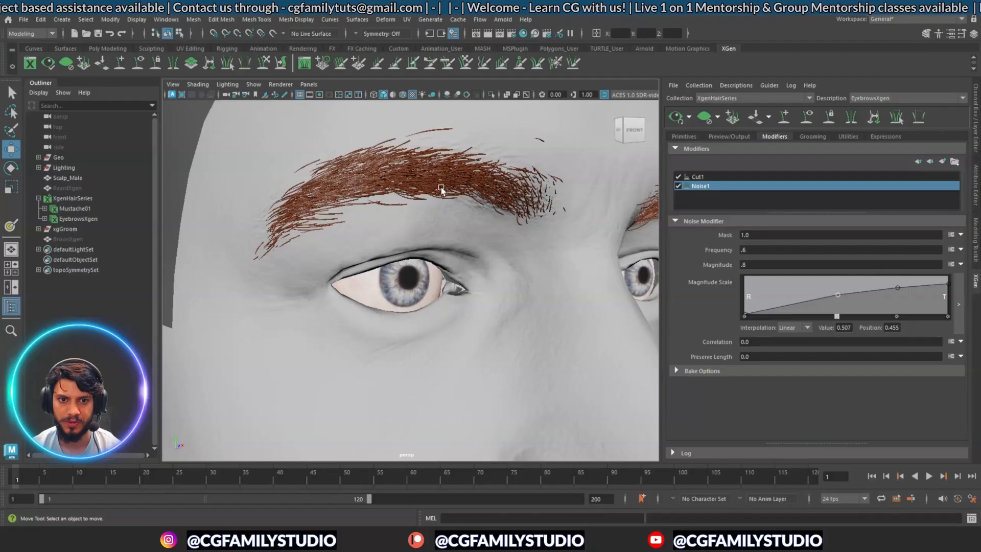
Add a Clumping modifier to the eyebrow description
left_click(698, 177)
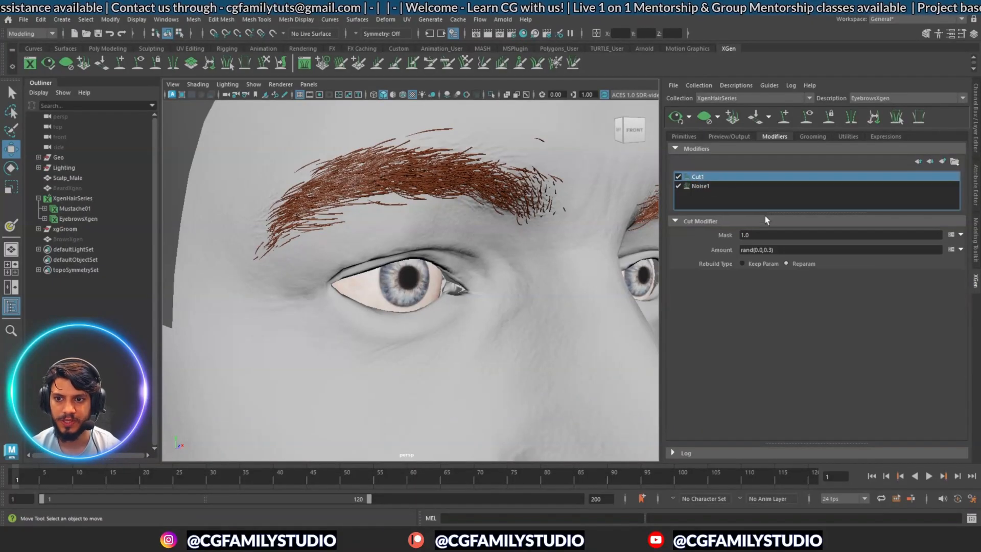
left_click_drag(403, 209, 552, 245, "alt")
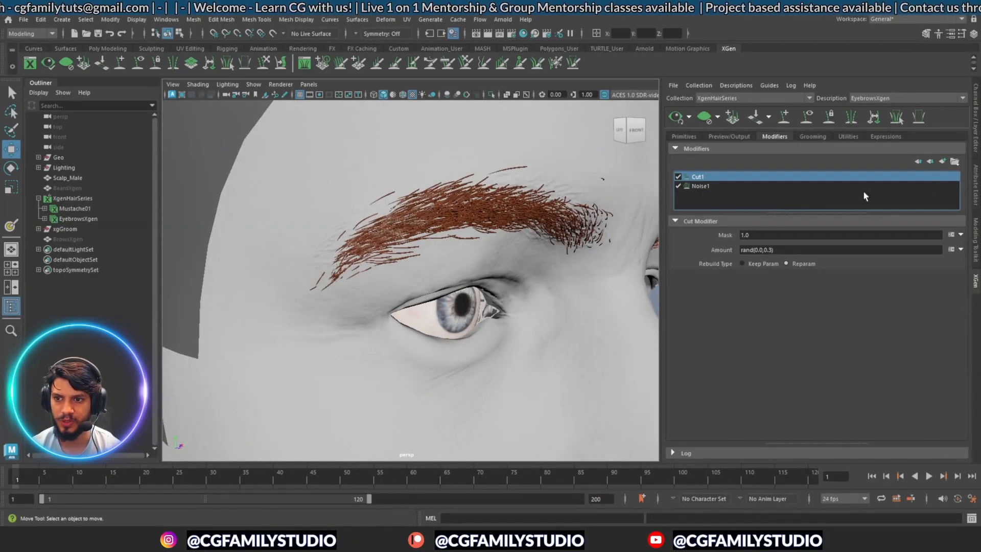
left_click(942, 162)
left_click(787, 189)
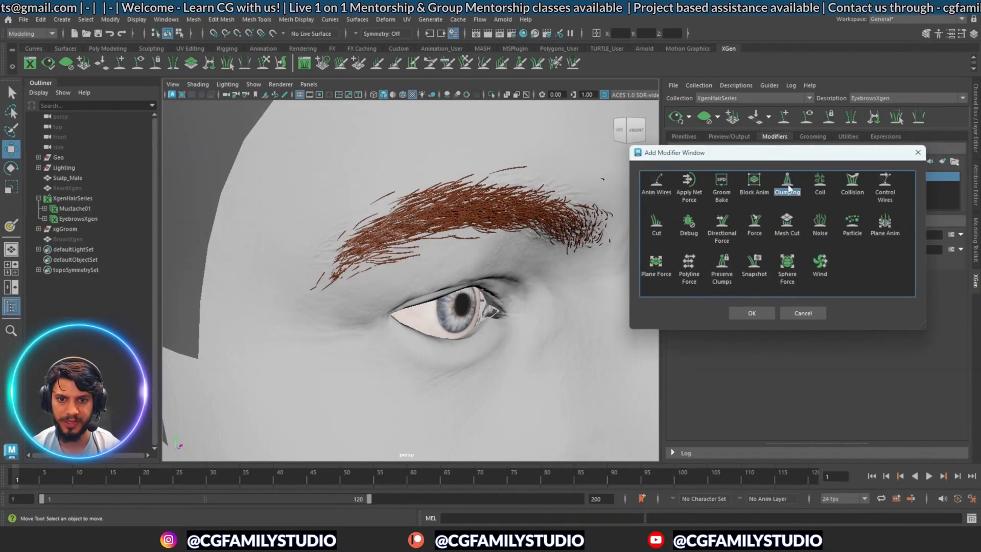
left_click(767, 313)
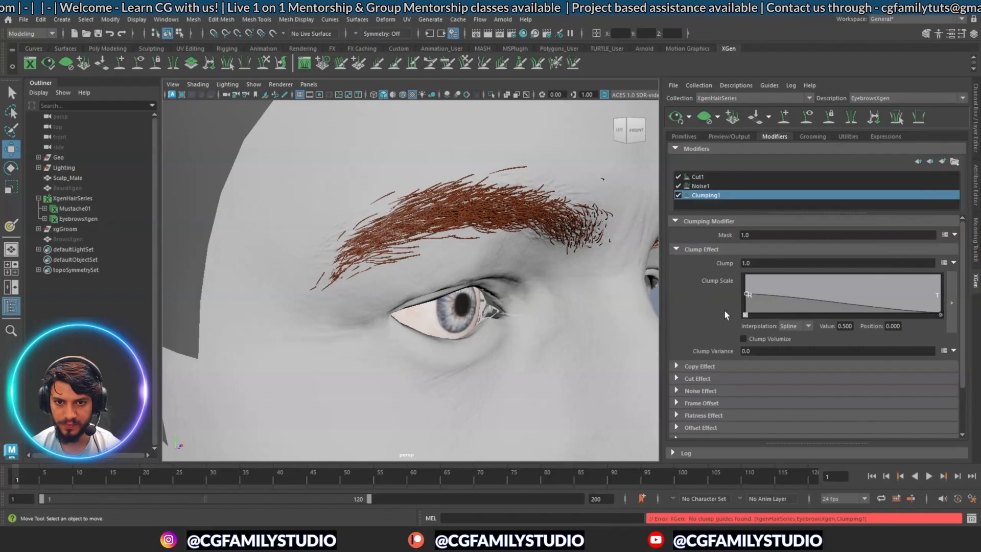
Open the clumping map setup and generate clump points at a density of 20
scroll(838, 311, "down", 3)
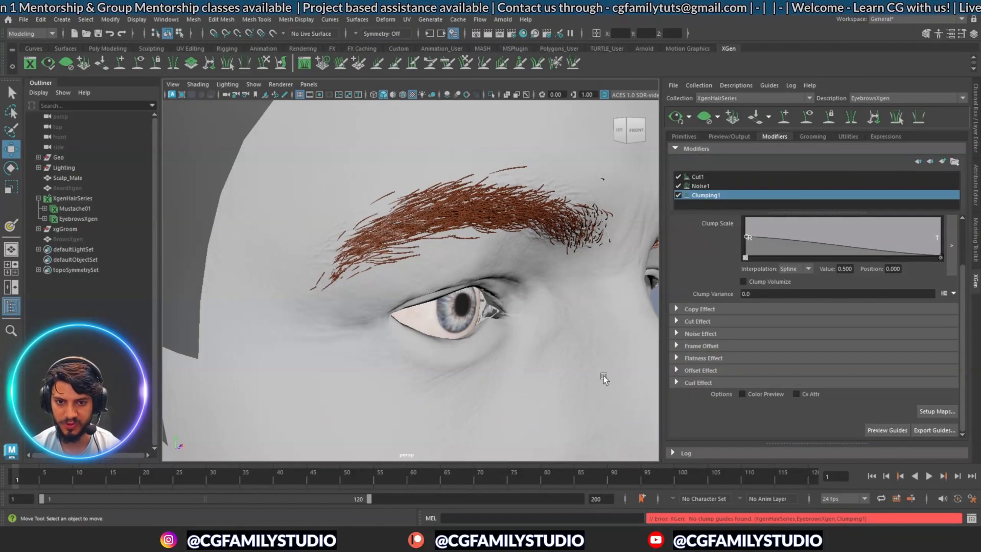
left_click(936, 411)
left_click_drag(494, 195, 424, 189)
type("20")
left_click(515, 228)
Set the clump point density to 60, regenerate the points and save the clumping maps
left_click_drag(476, 132, 630, 145)
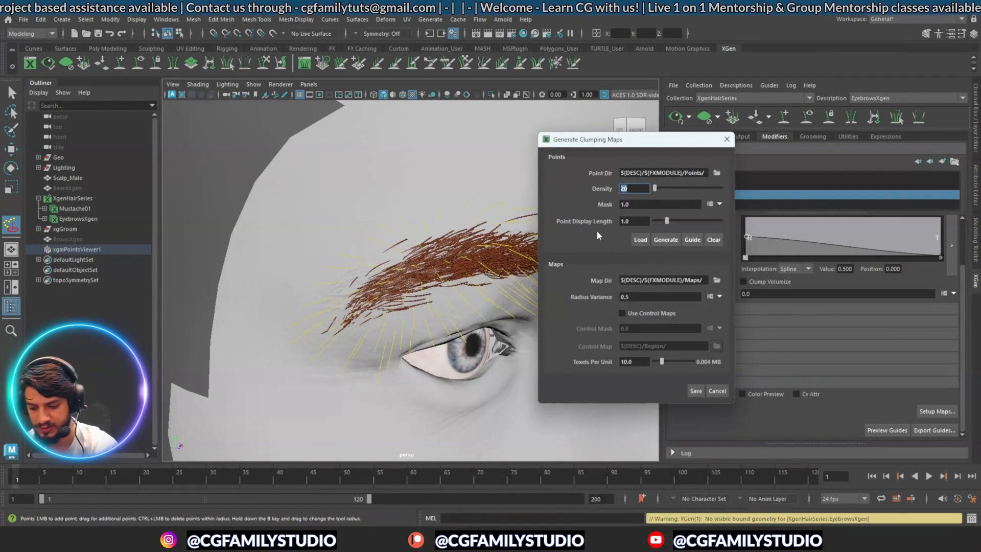
type("60")
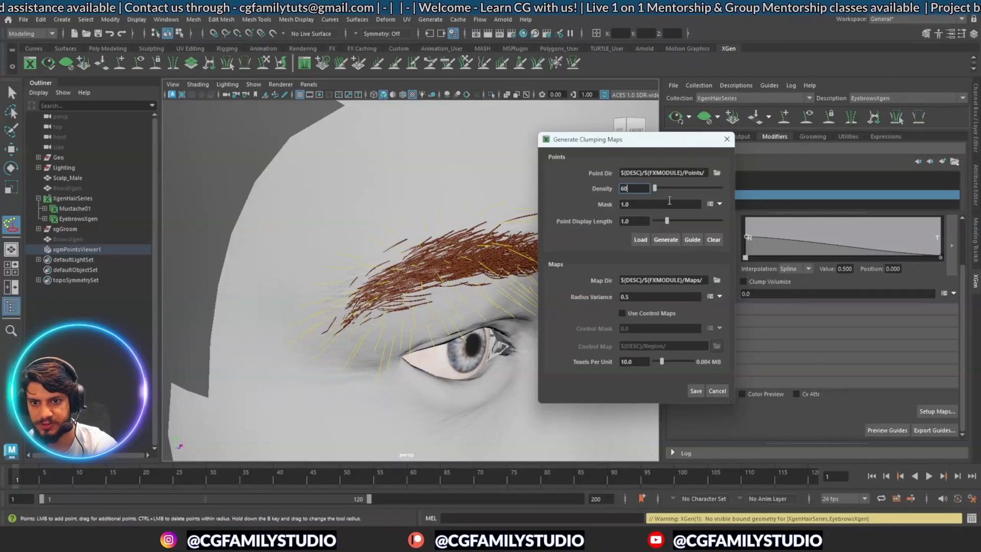
left_click(649, 205)
left_click(667, 240)
left_click_drag(399, 296, 413, 325, "alt")
right_click_drag(396, 283, 434, 282, "alt")
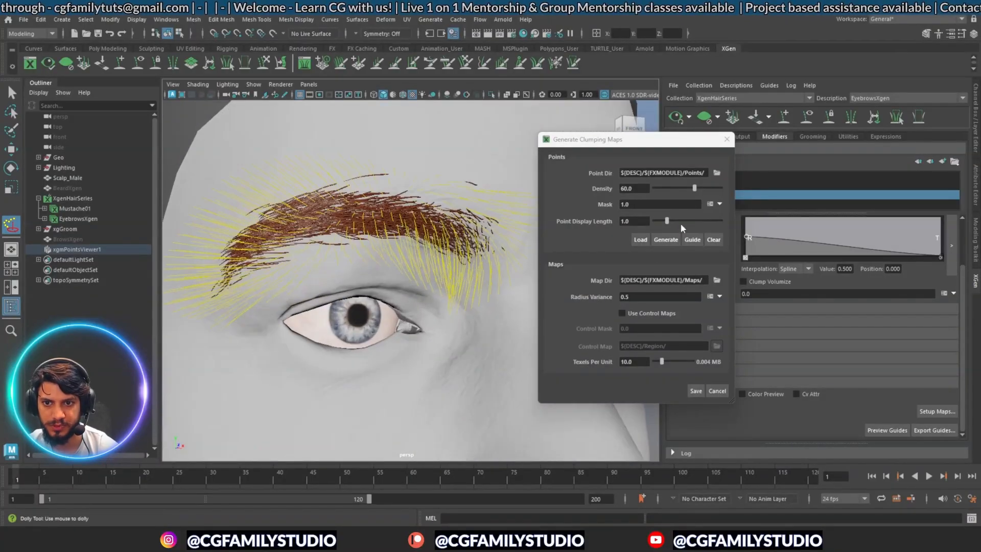
left_click(696, 391)
left_click_drag(404, 276, 445, 336, "alt")
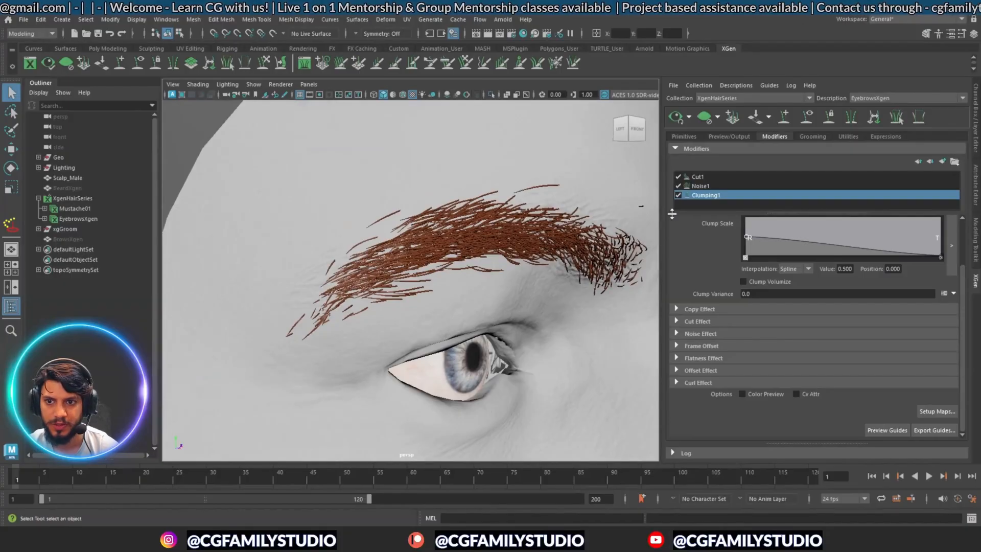
Toggle the Clumping modifier off and on to compare the brow hairs from several angles
left_click(679, 196)
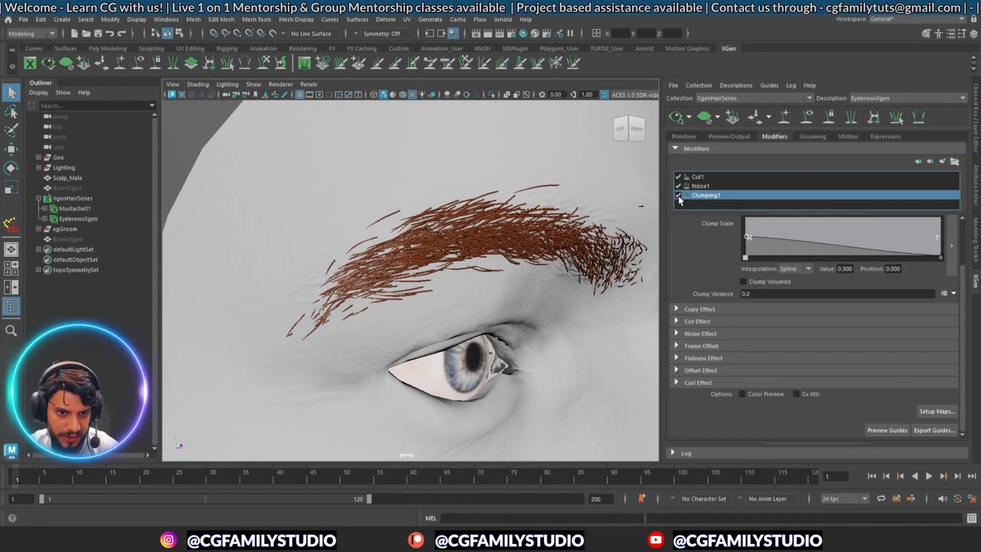
left_click(678, 196)
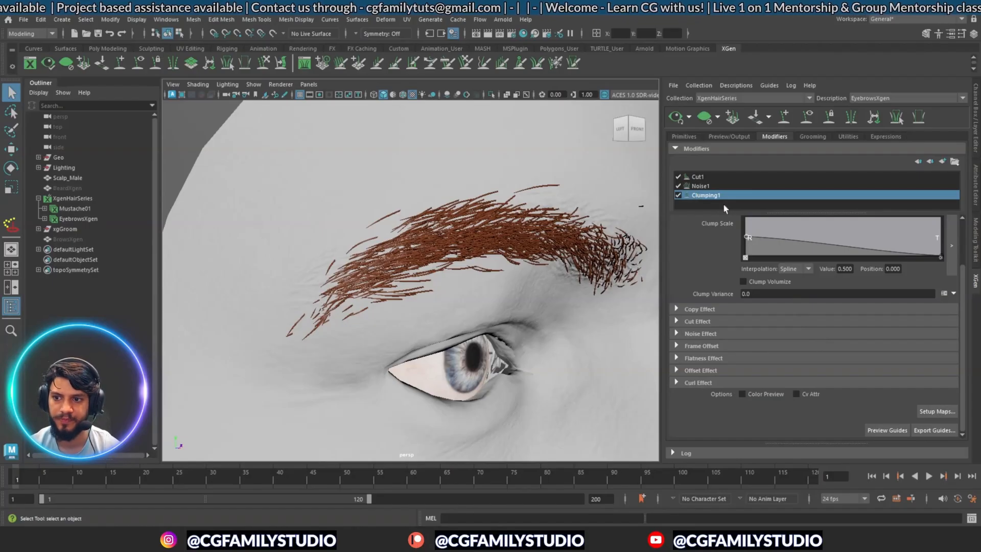
left_click(836, 175)
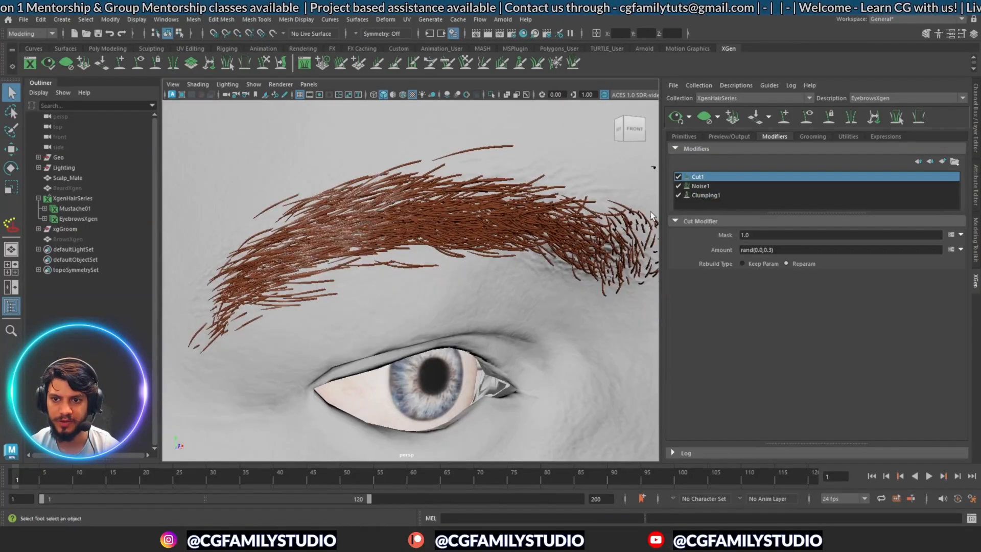
left_click_drag(382, 265, 360, 278, "alt")
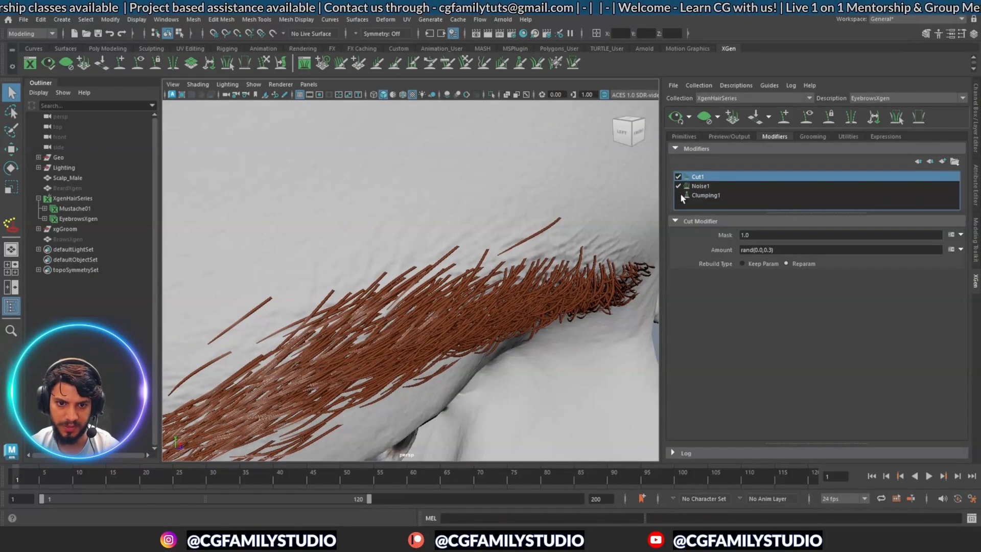
left_click(679, 194)
mouse_move(460, 281)
left_mouse_down("alt")
mouse_move(368, 296)
mouse_move(449, 314)
mouse_move(454, 276)
left_mouse_up("alt")
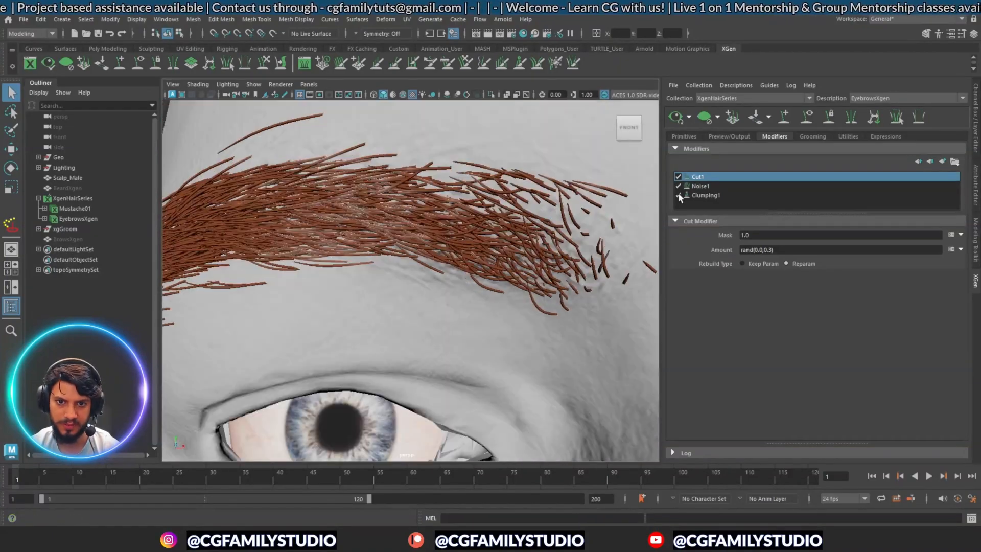
Set the Clumping modifier's clump value to 1.6 and toggle the modifier off and on to compare the brow hairs
left_click(678, 195)
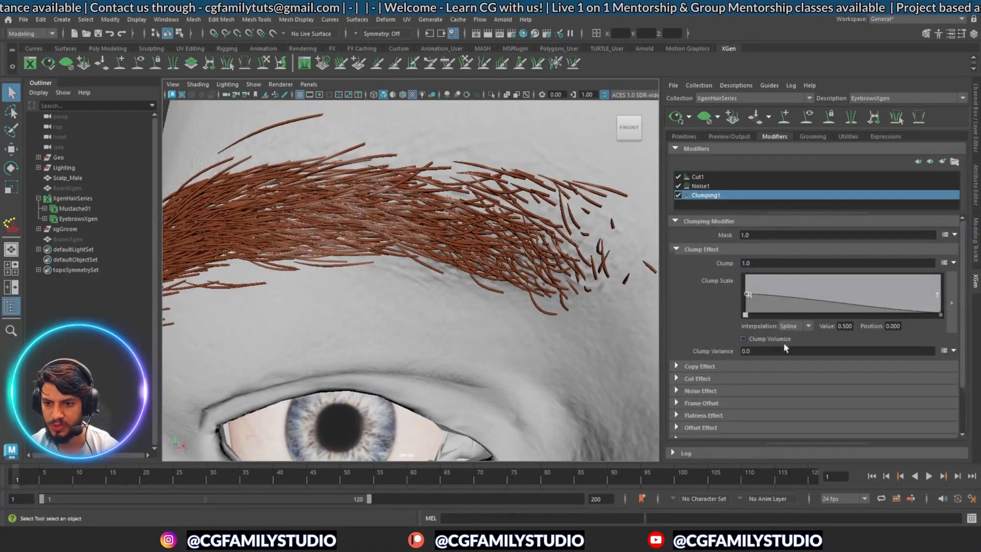
double_click(761, 264)
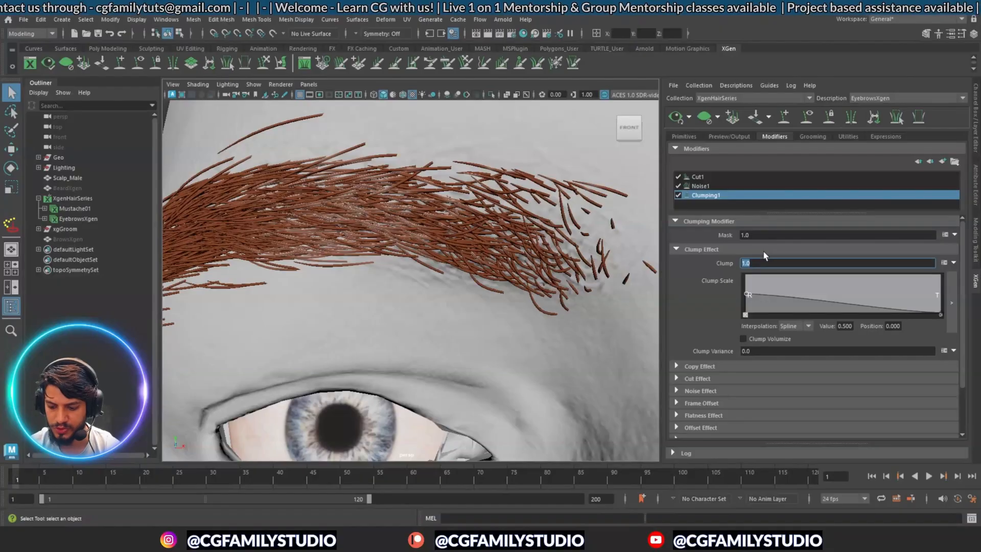
type("1.6")
key("Return")
left_click_drag(383, 307, 384, 300, "alt")
left_click(678, 195)
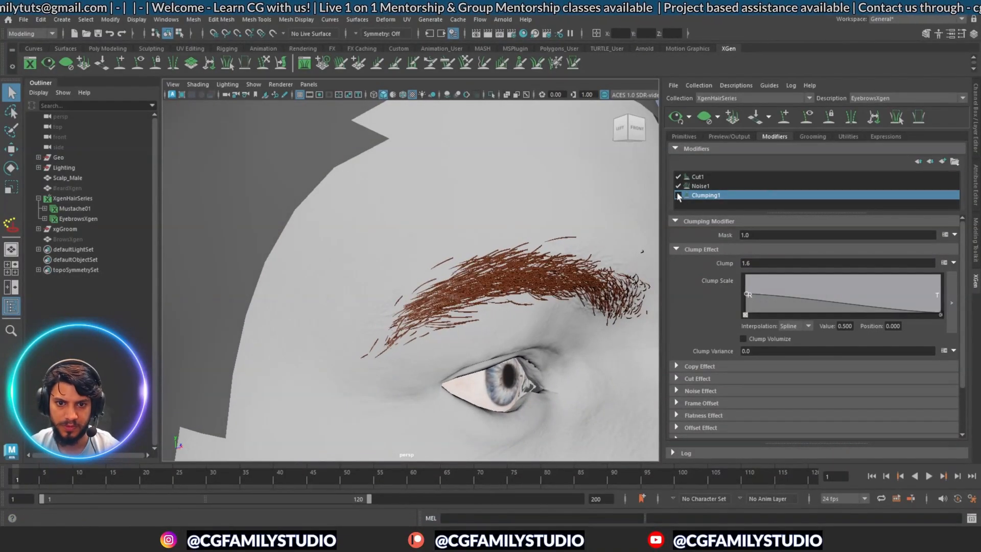
left_click(678, 195)
left_click(678, 195)
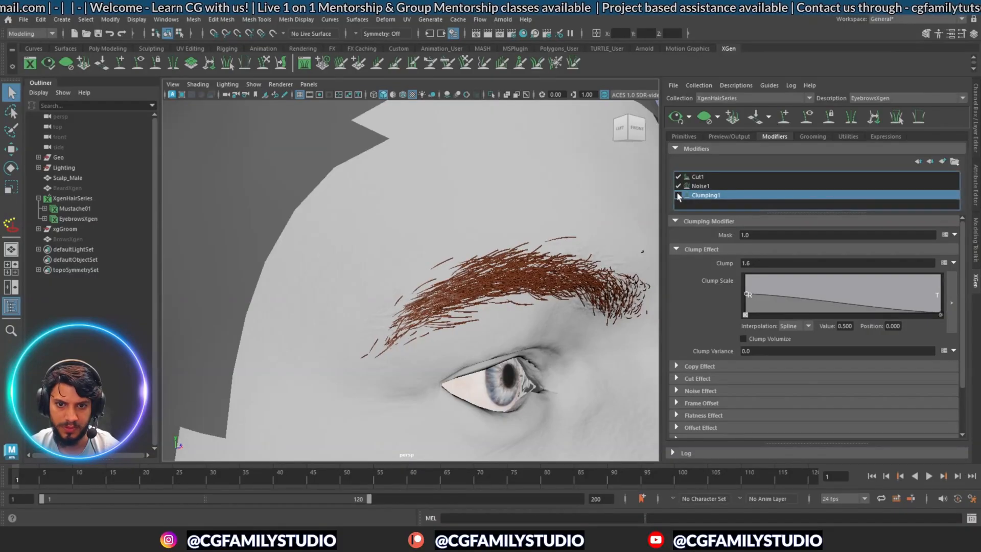
Set the clump value to 1.3 and compare the brows with clumping off and on from several angles
left_click(752, 262)
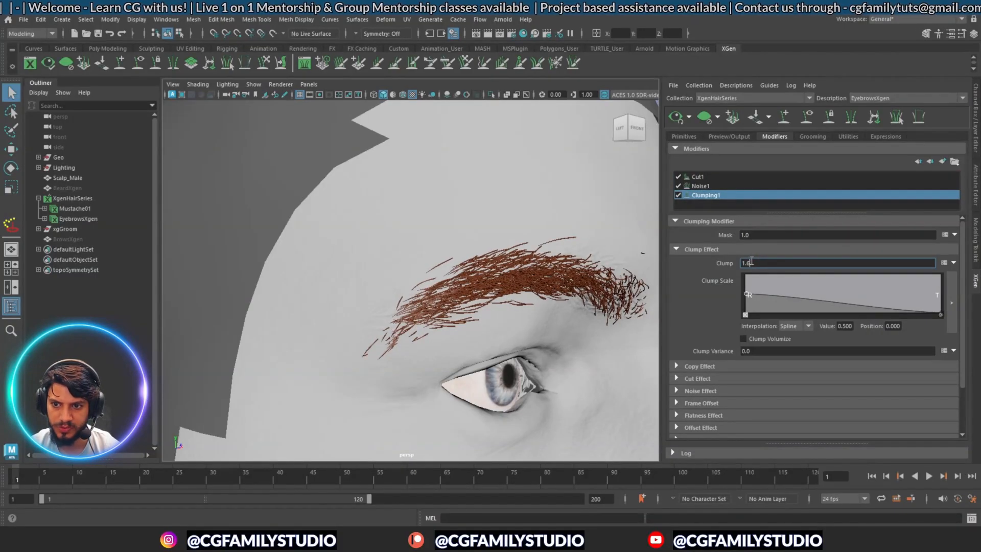
key("Return")
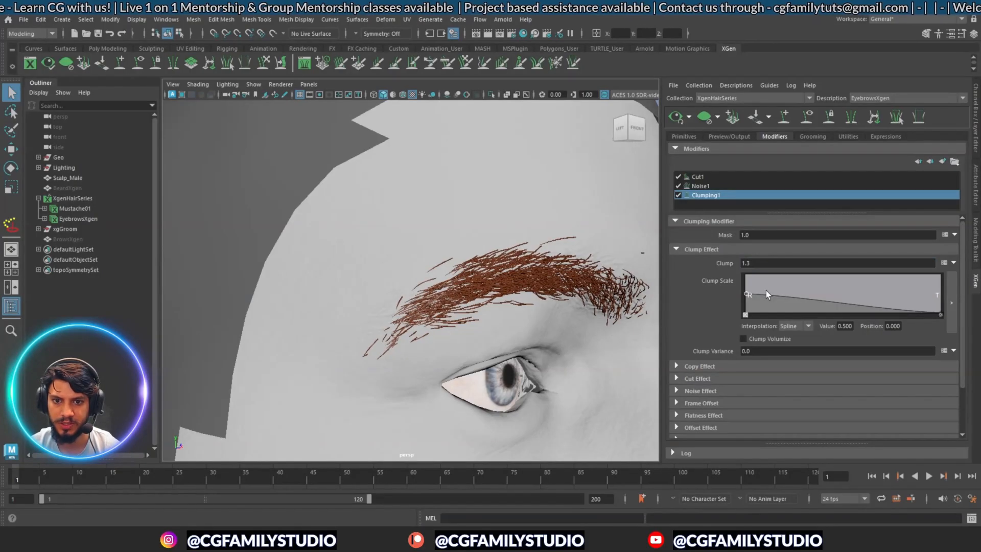
left_click(677, 195)
left_click(678, 195)
scroll(562, 313, "up", 1)
left_click_drag(564, 313, 486, 317, "alt")
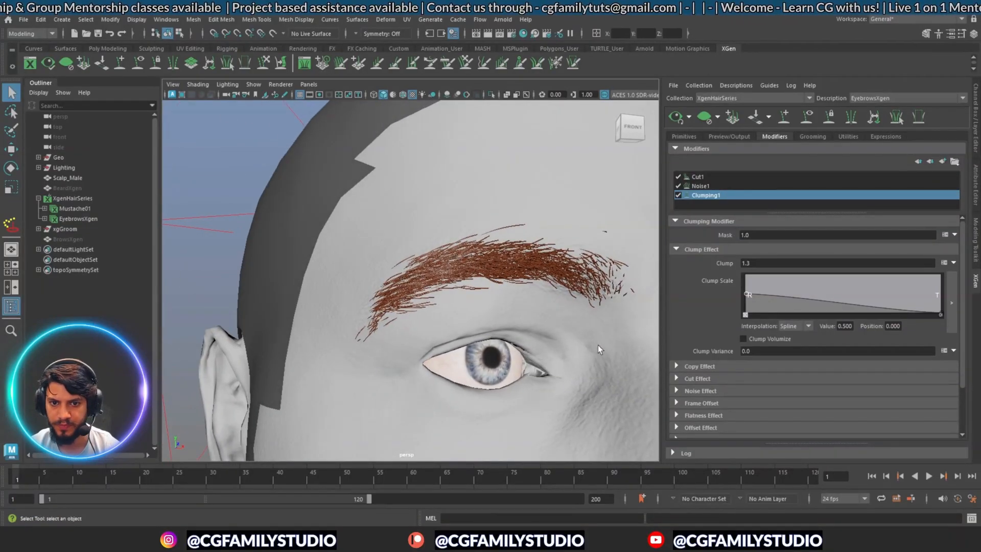
middle_click_drag(598, 357, 561, 371, "alt")
scroll(561, 371, "down", 1)
left_click_drag(541, 366, 483, 360, "alt")
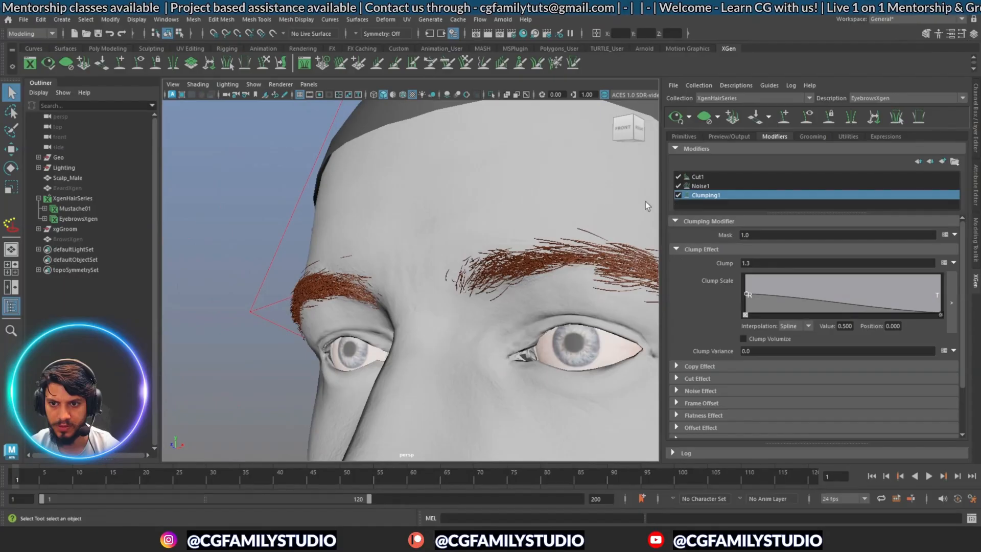
Refresh the hair preview, lower the Clump Scale ramp's root point to 0.373, and compare with clumping off and on
left_click(676, 120)
left_click_drag(507, 281, 451, 291, "alt")
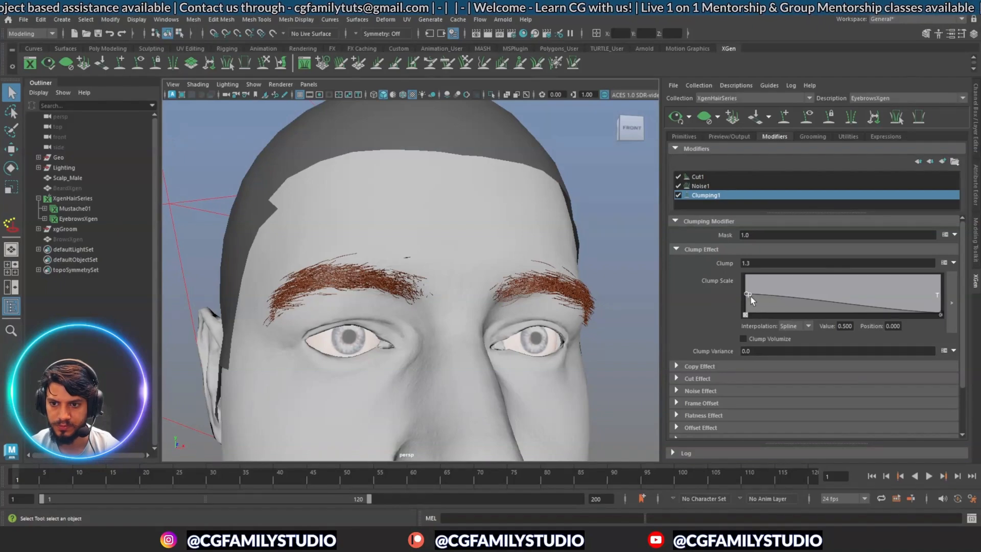
right_click_drag(424, 300, 618, 331, "alt")
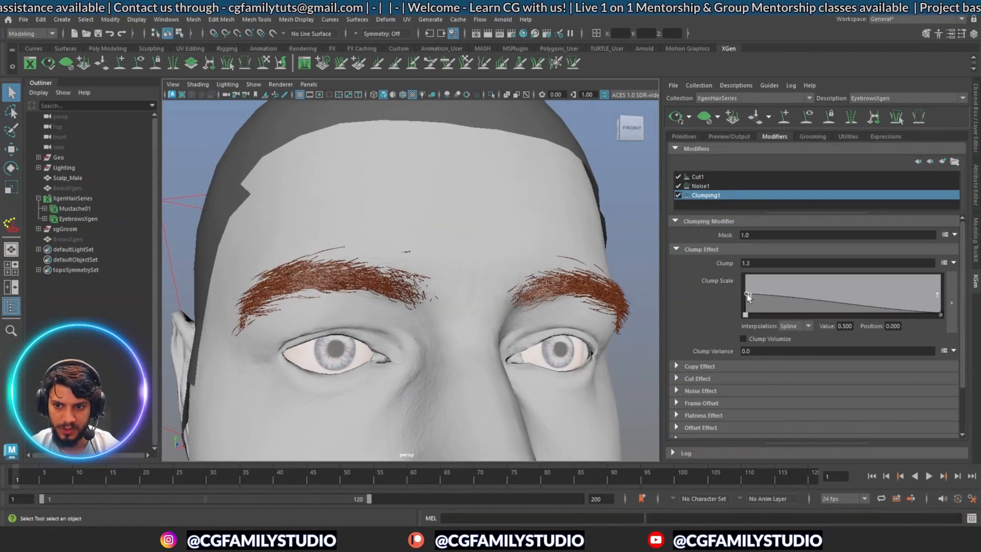
left_click_drag(746, 293, 748, 295)
right_click_drag(429, 276, 659, 261, "alt")
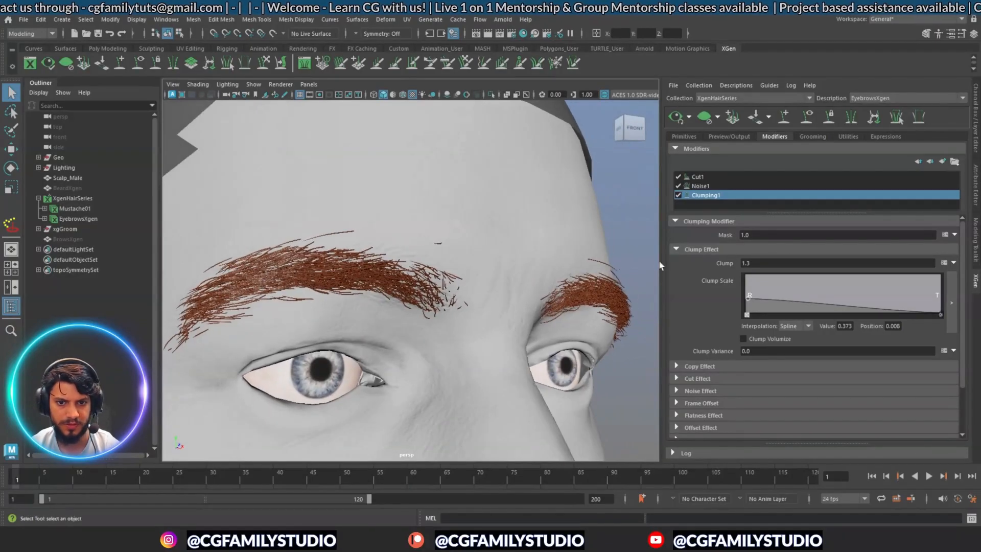
left_click(679, 194)
left_click(679, 195)
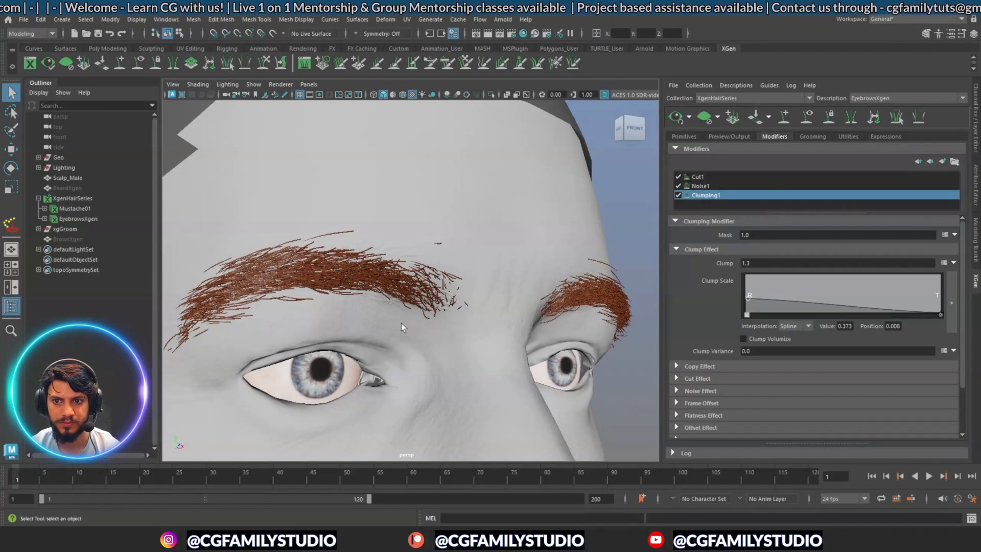
Set the Clumping modifier's Noise Effect to 0.4 and shape its Noise Scale ramp to rise from root to tip
left_click(713, 386)
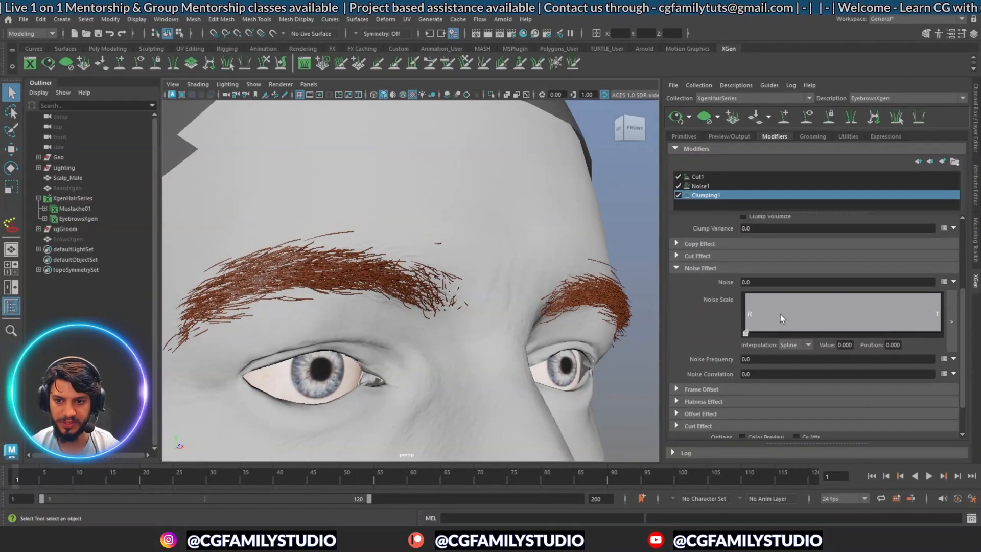
left_click(761, 282)
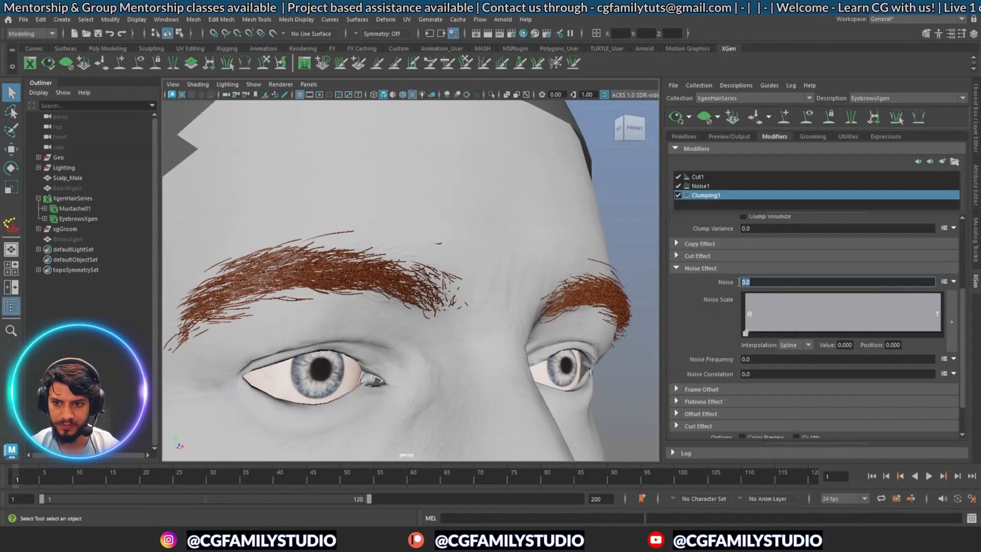
type(".6")
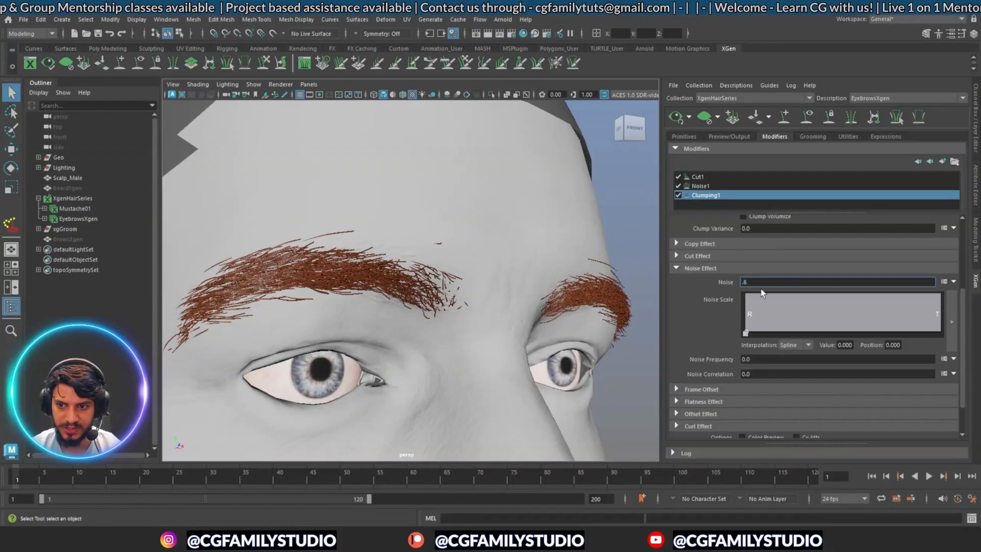
key("Return")
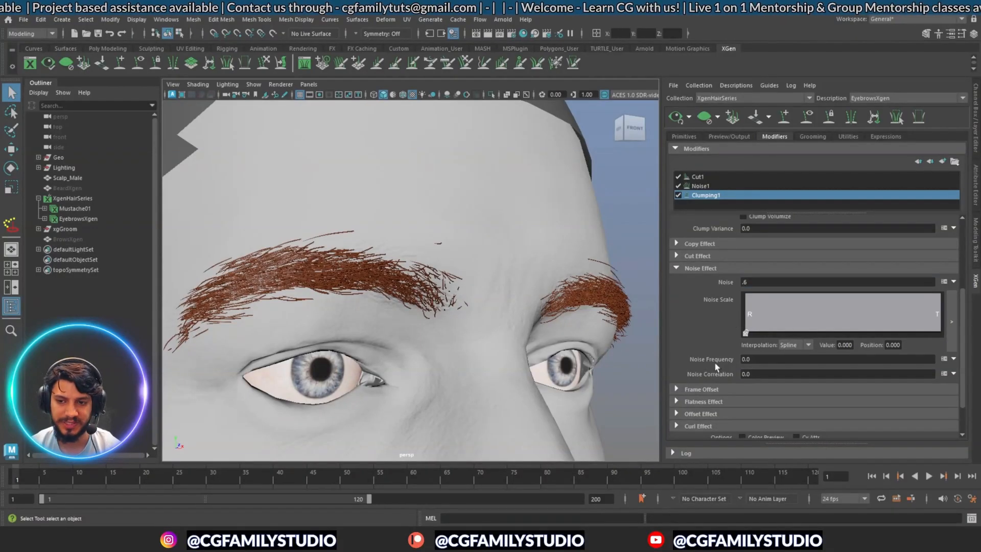
mouse_move(747, 334)
left_mouse_down()
mouse_move(755, 304)
mouse_move(746, 320)
left_mouse_up()
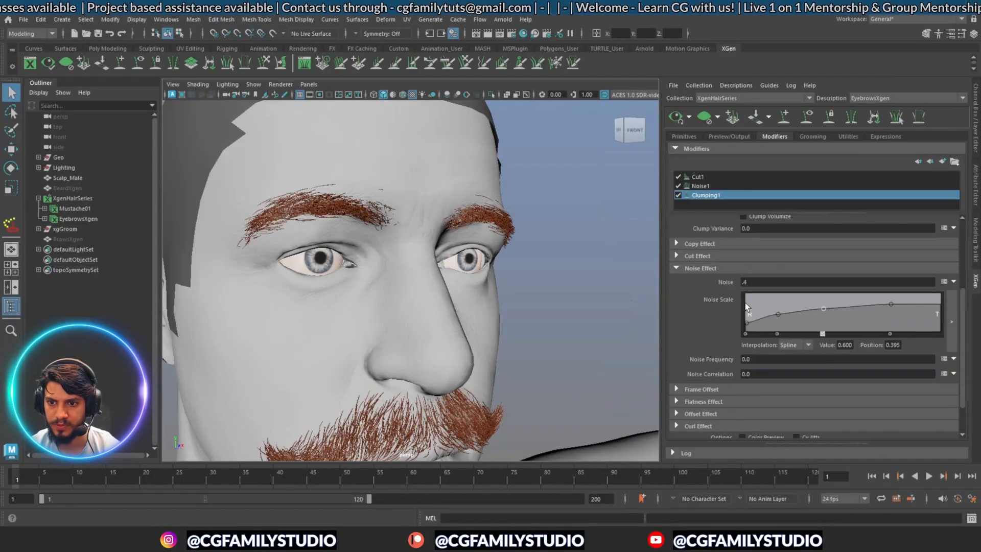
Set the Clumping modifier's clump value to 1, then select the Cut modifier and check the brows from several angles
scroll(755, 256, "up", 2)
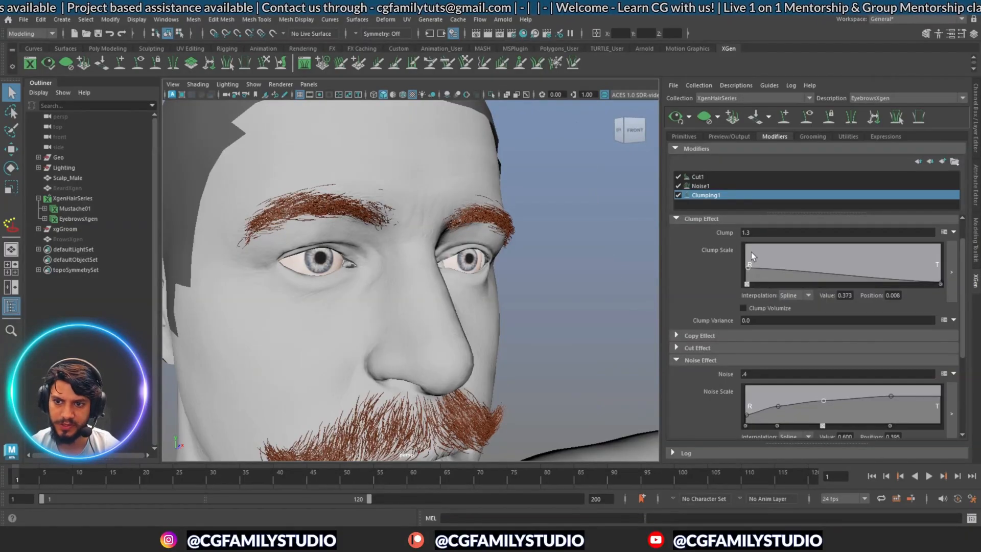
left_click(756, 232)
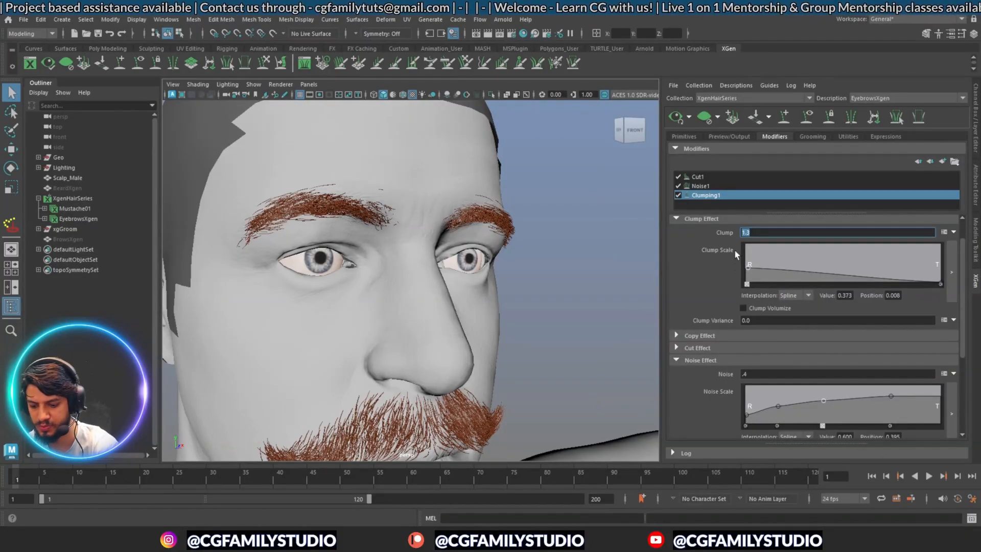
type("1")
key("Return")
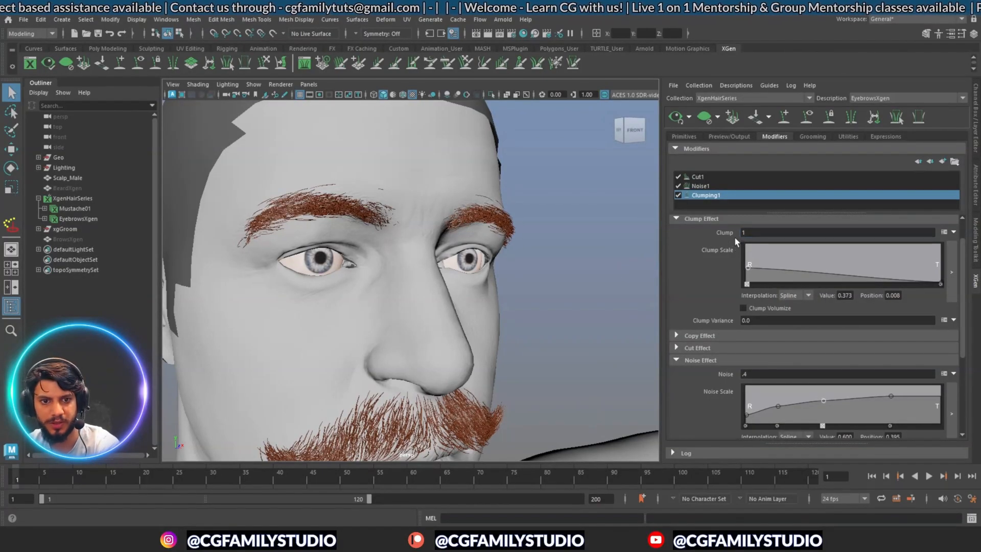
left_click(697, 177)
left_click_drag(475, 353, 477, 288, "alt")
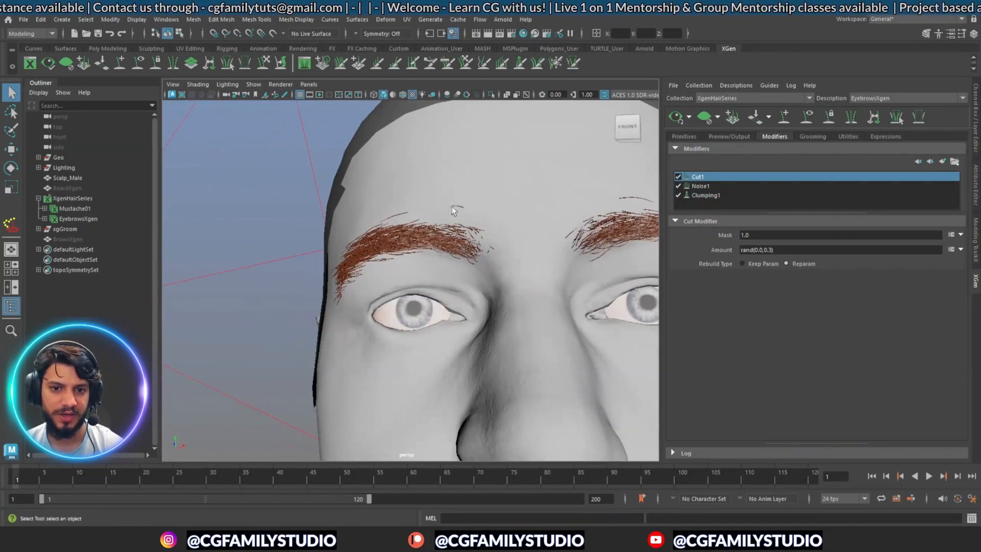
middle_click_drag(520, 229, 424, 250, "alt")
left_click_drag(424, 249, 368, 256, "alt")
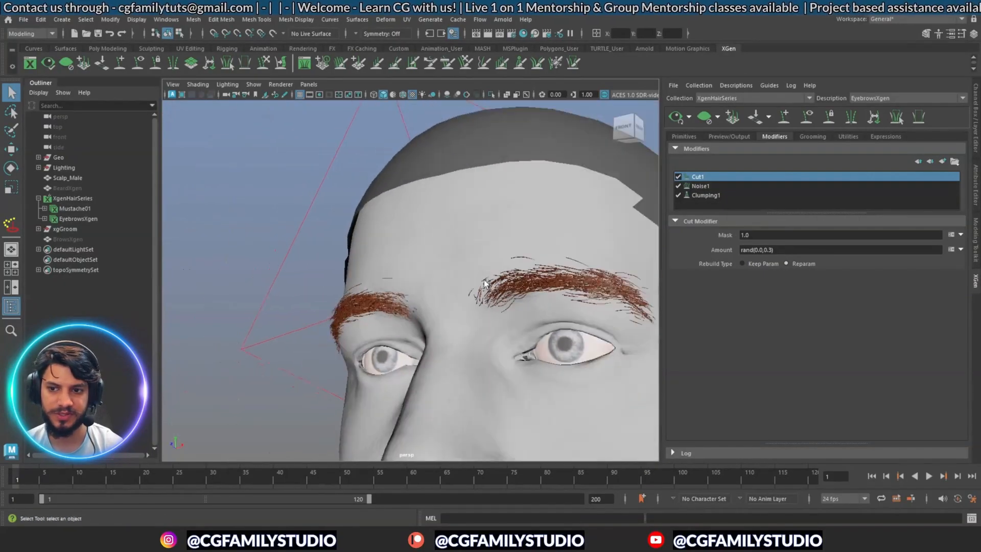
Activate painting of the eyebrow density mask, unhide the BrowsXgen mesh and check the 3D Paint Tool's brush settings
left_click(683, 137)
left_click(901, 214)
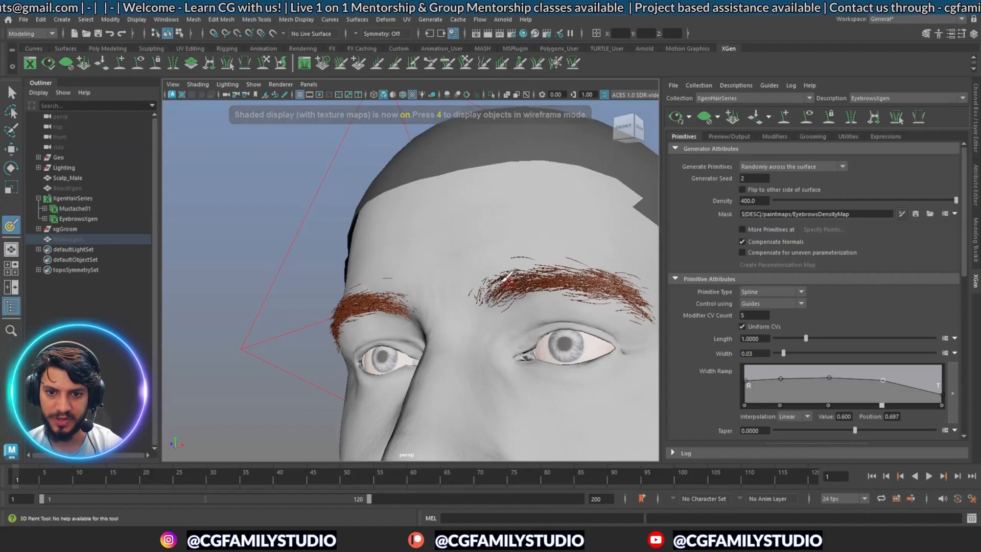
left_click(72, 239)
key("shift+h")
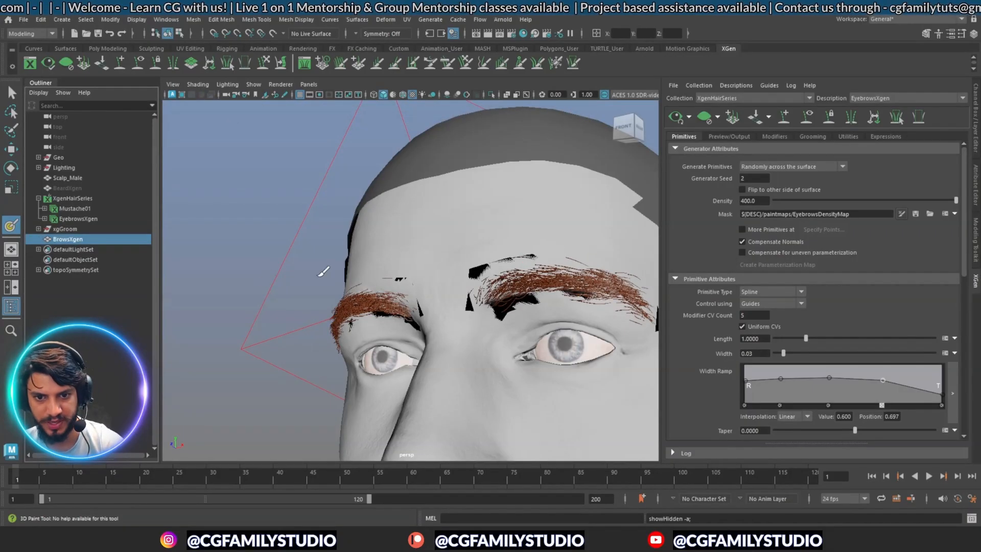
double_click(11, 225)
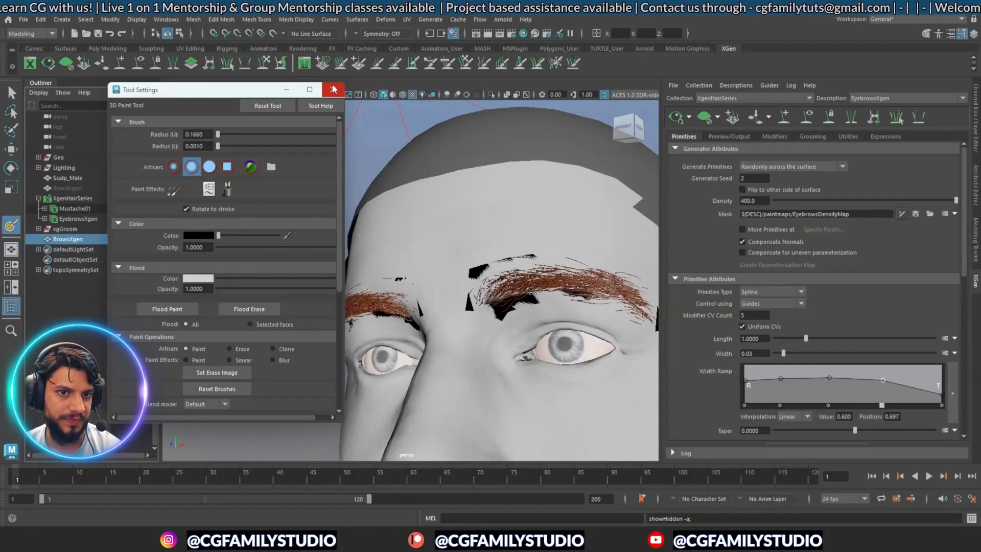
left_click(333, 89)
scroll(382, 303, "down", 3)
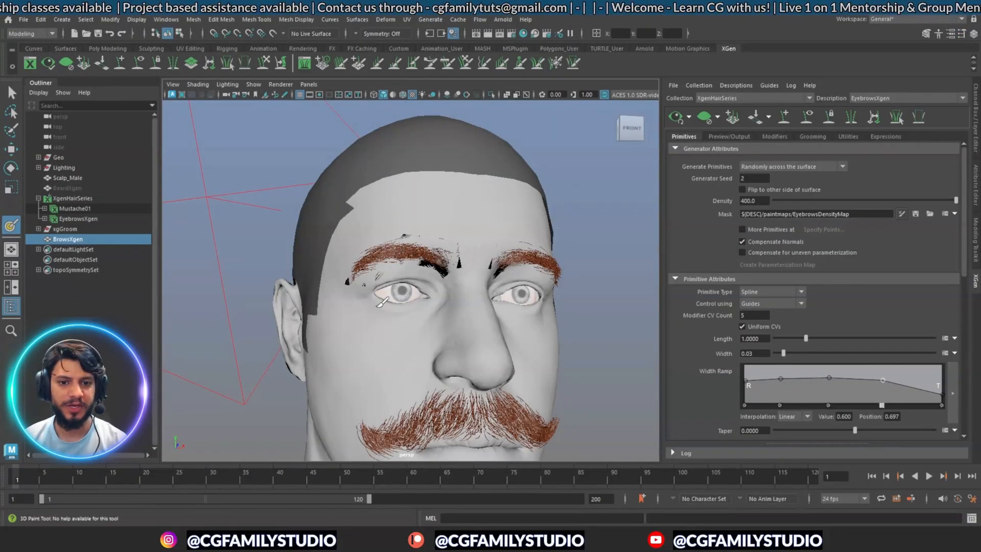
scroll(382, 302, "up", 3)
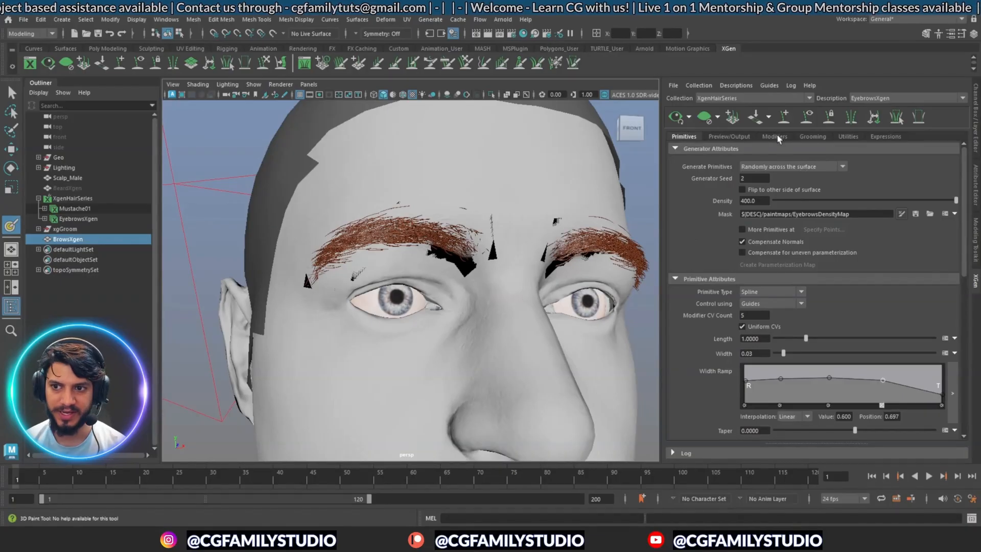
Add a second Noise modifier to the eyebrows with frequency 3 and magnitude 1.5
left_click(776, 137)
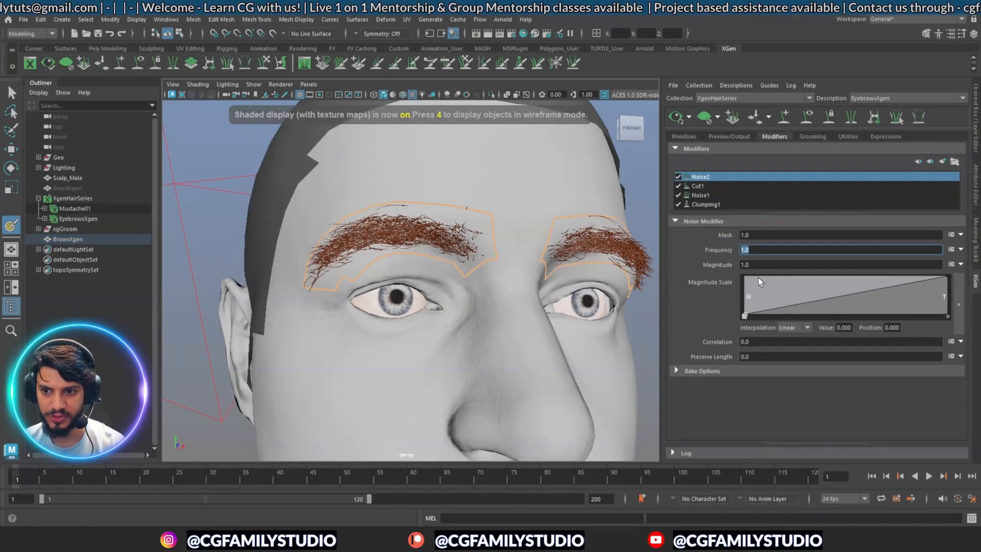
type("3")
key("Tab")
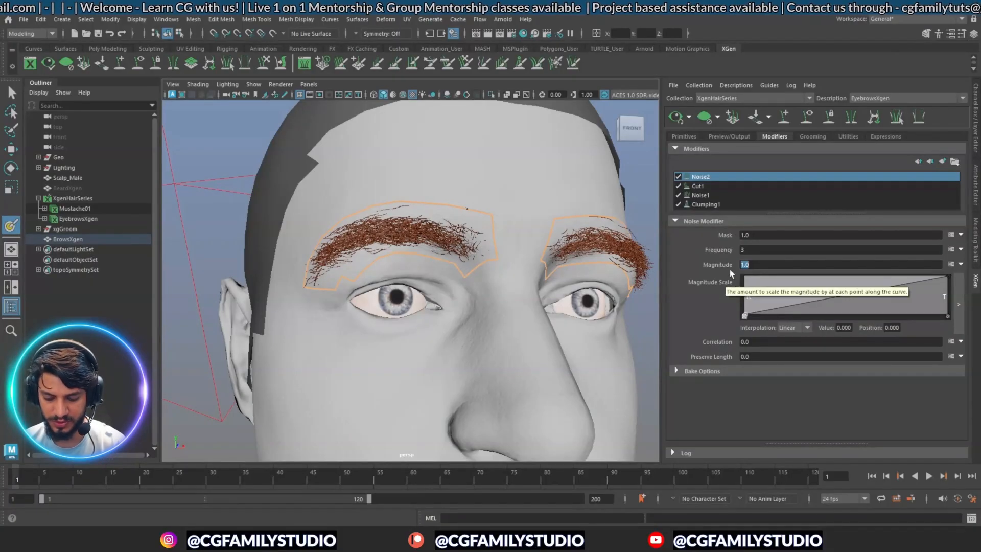
type("1.")
key("Return")
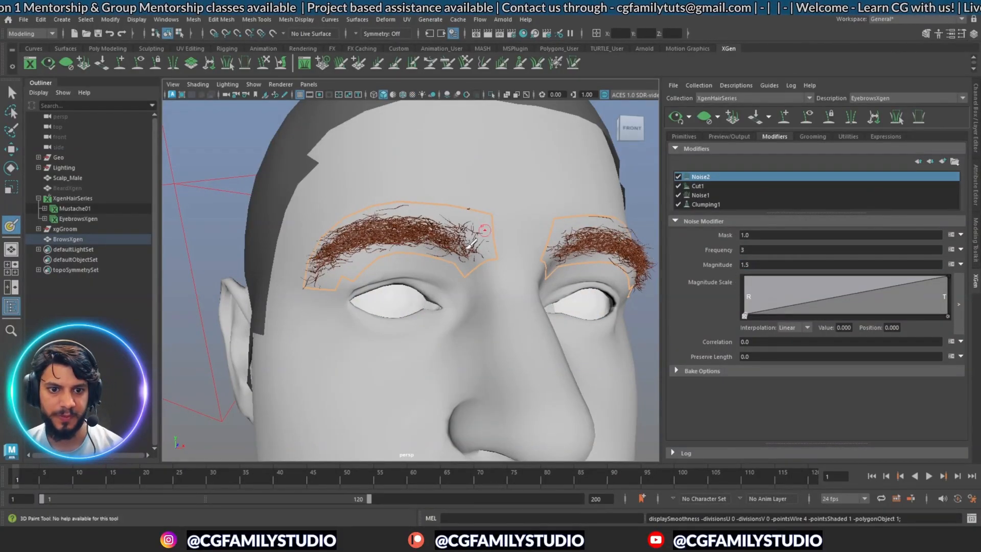
right_click_drag(394, 254, 451, 282, "alt")
middle_click_drag(452, 282, 480, 320, "alt")
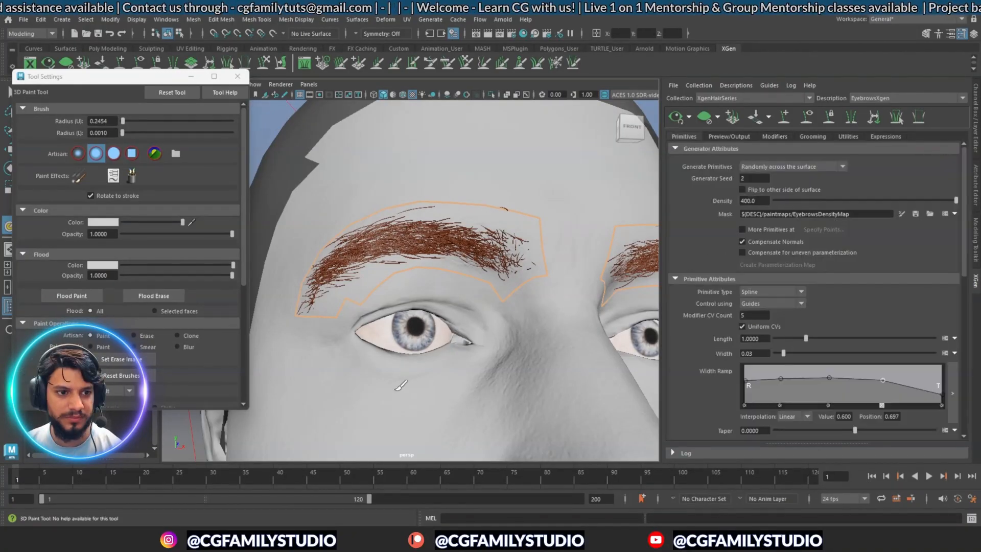
Select the BrowsXgen mesh, examine its Arnold render visibility options in the shape attributes, and deselect it
left_click_drag(396, 389, 455, 376, "alt")
scroll(408, 307, "down", 3)
middle_click_drag(362, 256, 367, 203, "alt")
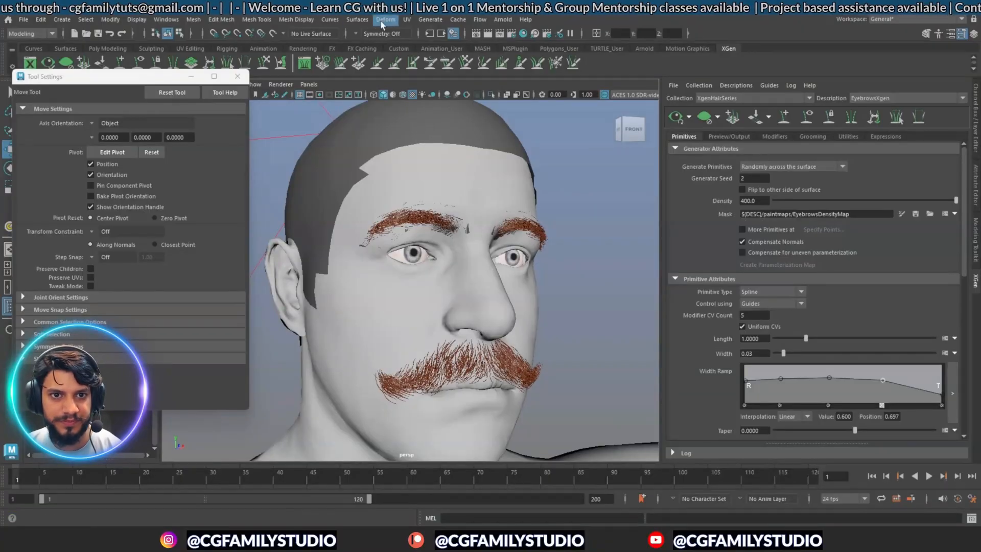
left_click(468, 229)
key("ctrl+a")
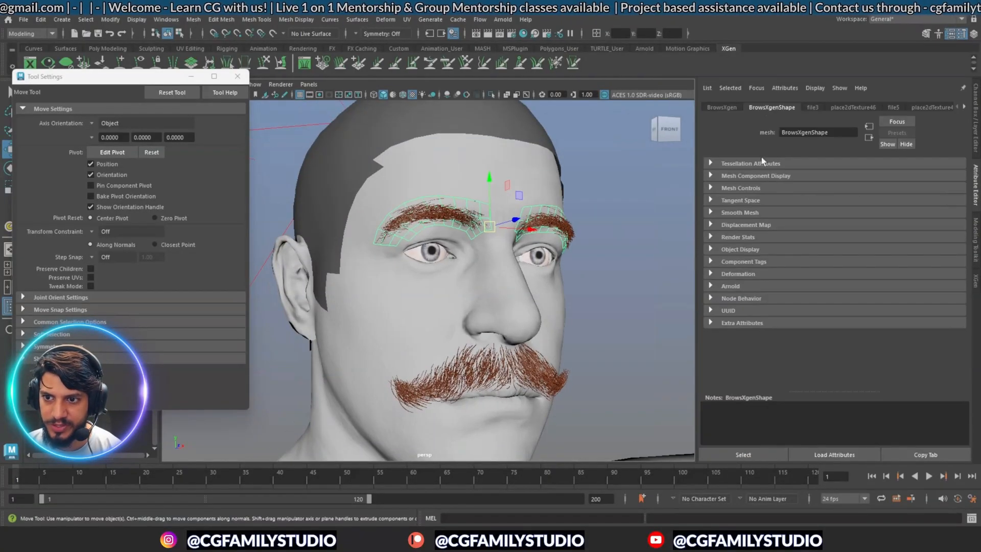
left_click(732, 286)
scroll(766, 296, "down", 2)
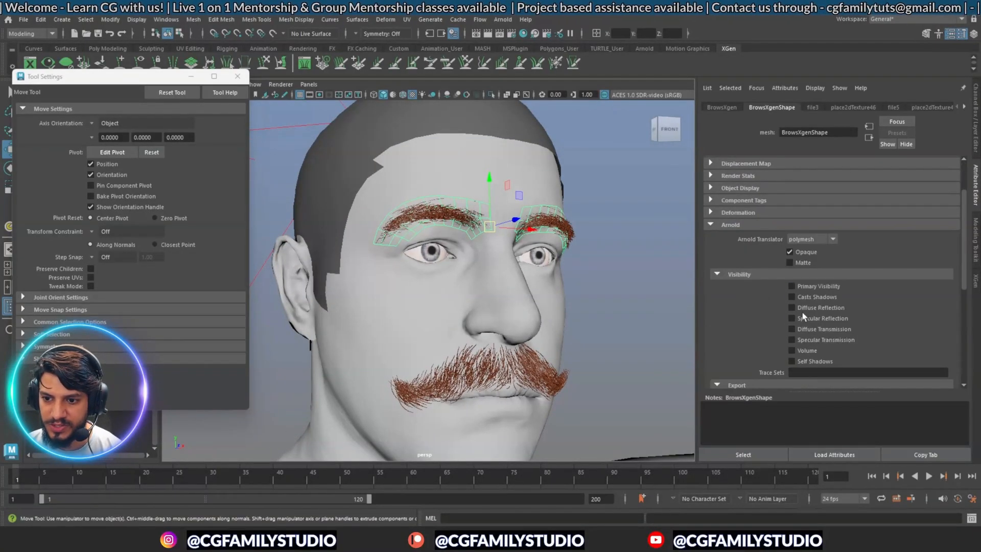
left_click(582, 229)
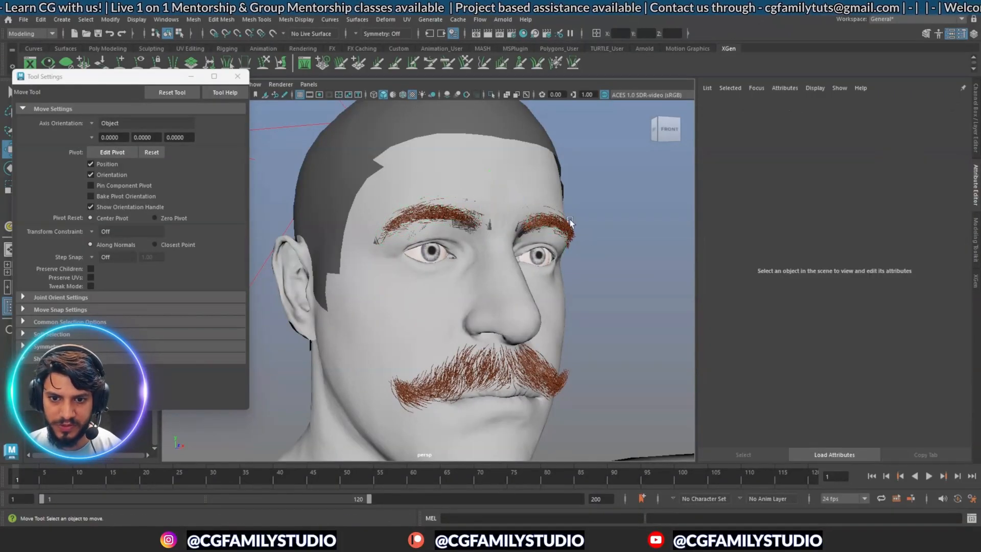
Start an Arnold test render of the face from the perspective camera, stop it, and frame the eyebrows closer
left_click(499, 33)
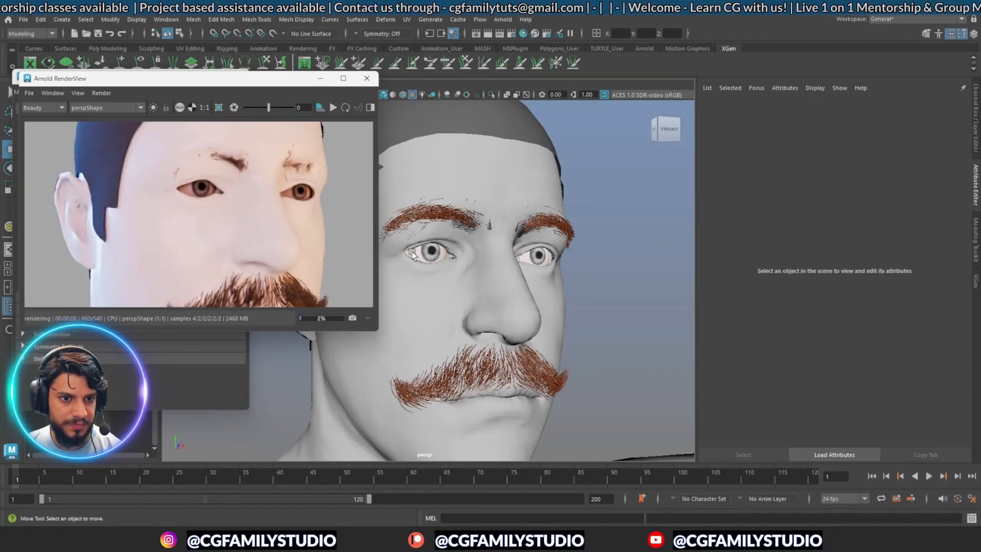
key("Escape")
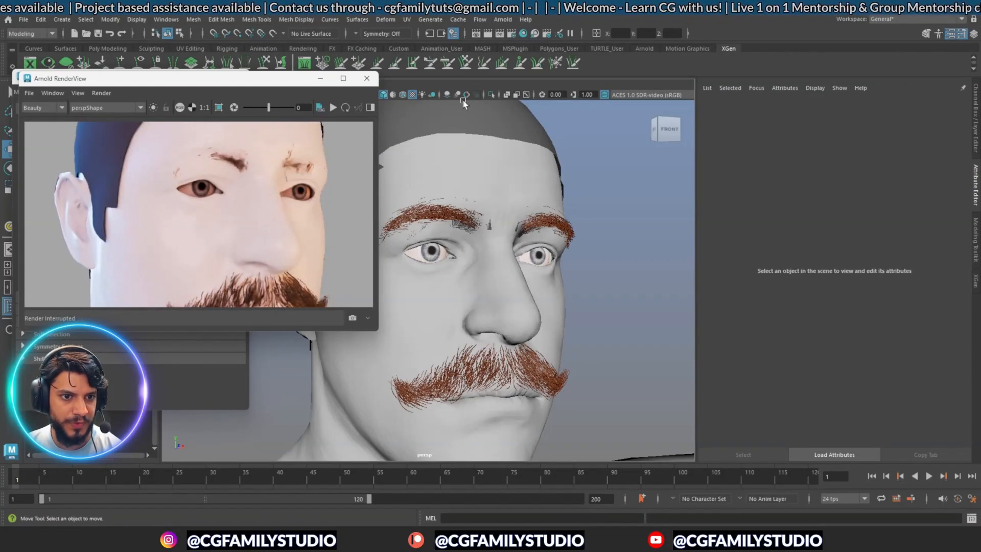
middle_click_drag(446, 233, 468, 258, "alt")
scroll(467, 258, "up", 3)
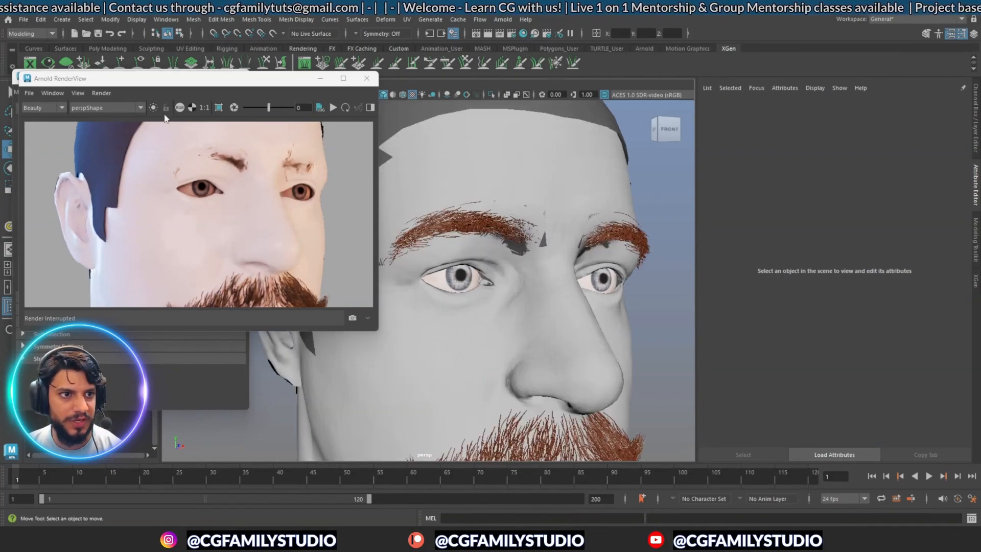
Save the scene with the XGen settings shown, then re-render the face in Arnold and inspect the rendered eyebrows up close
key("ctrl+s")
left_click(975, 281)
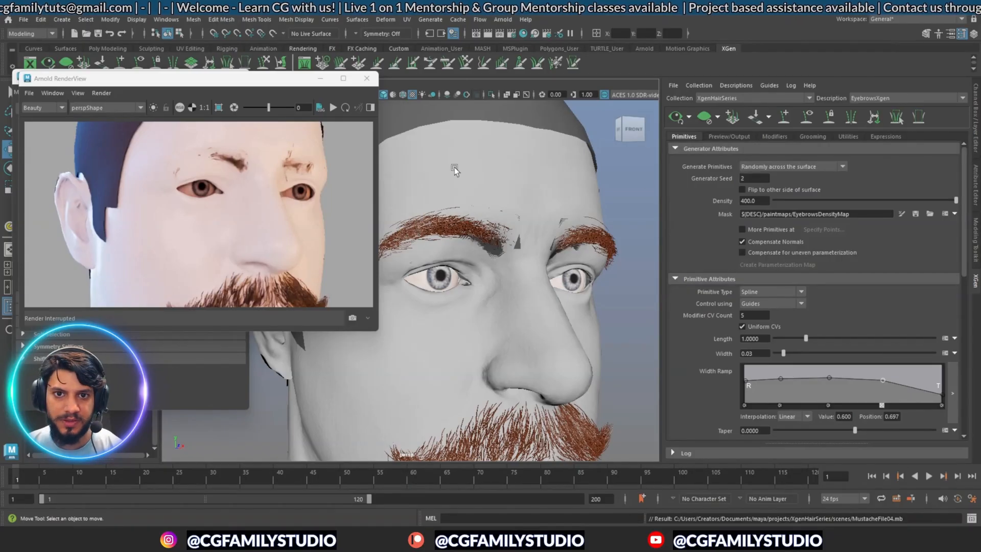
left_click(487, 37)
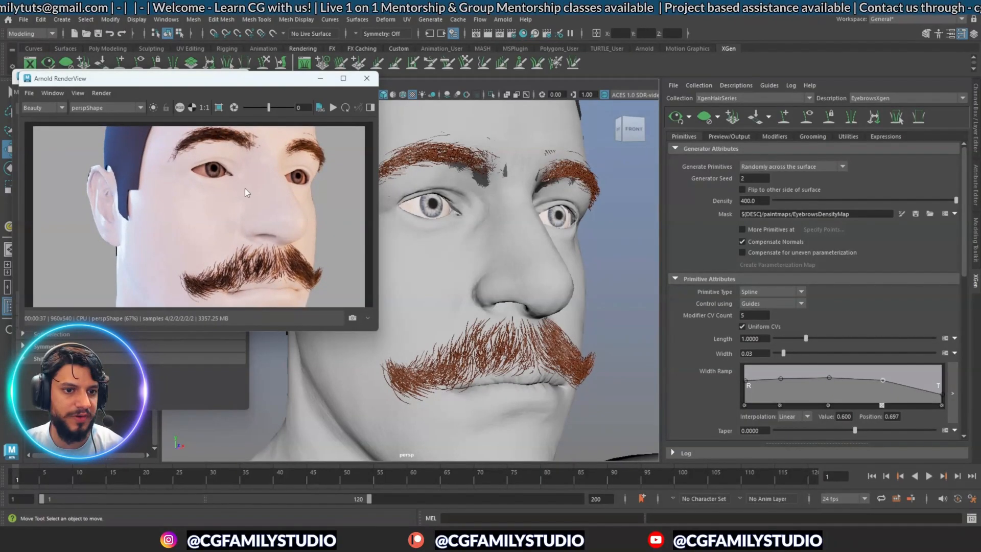
scroll(244, 188, "up", 3)
middle_click_drag(244, 188, 224, 207)
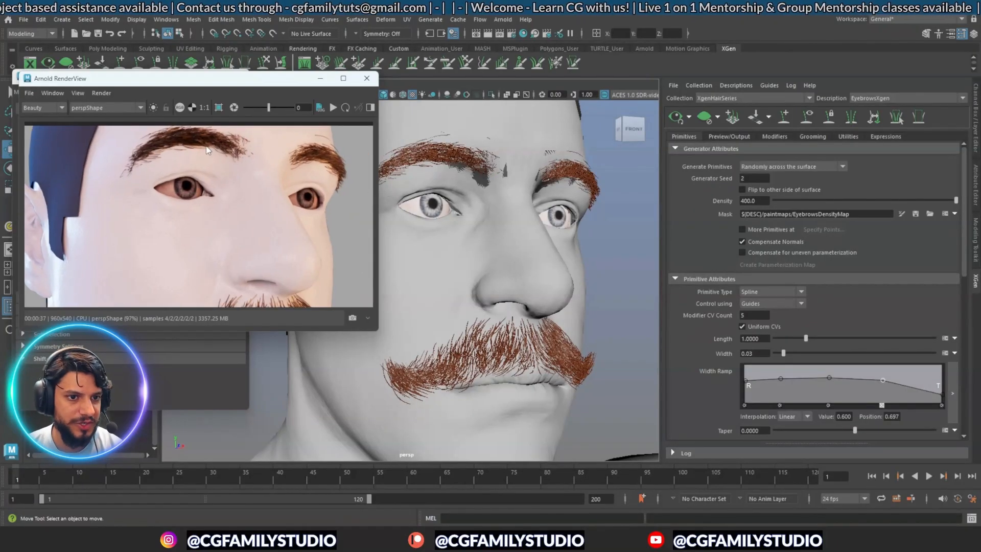
middle_click_drag(197, 254, 208, 238)
middle_click_drag(213, 193, 183, 177)
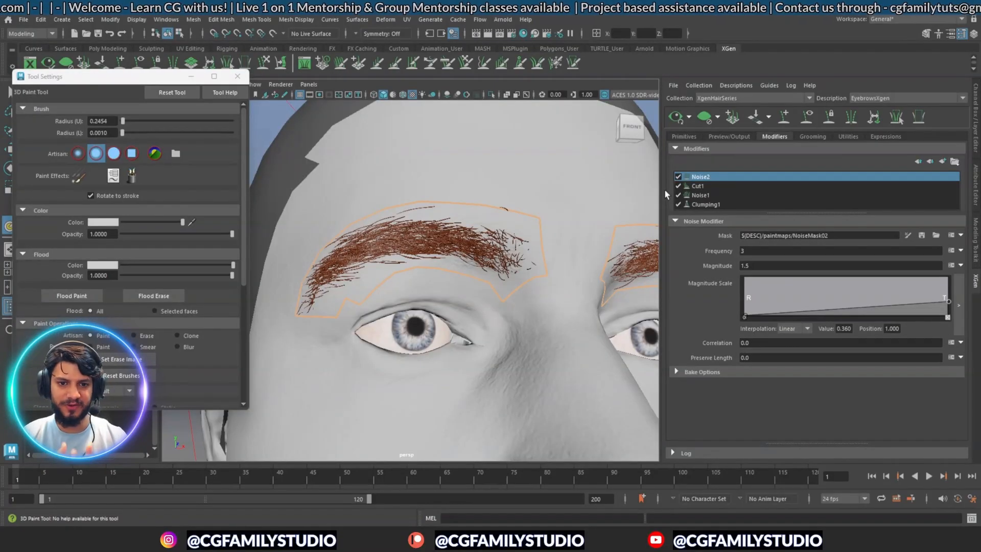
Show the generator and primitive attributes of the EyebrowsXgen description
left_click(683, 136)
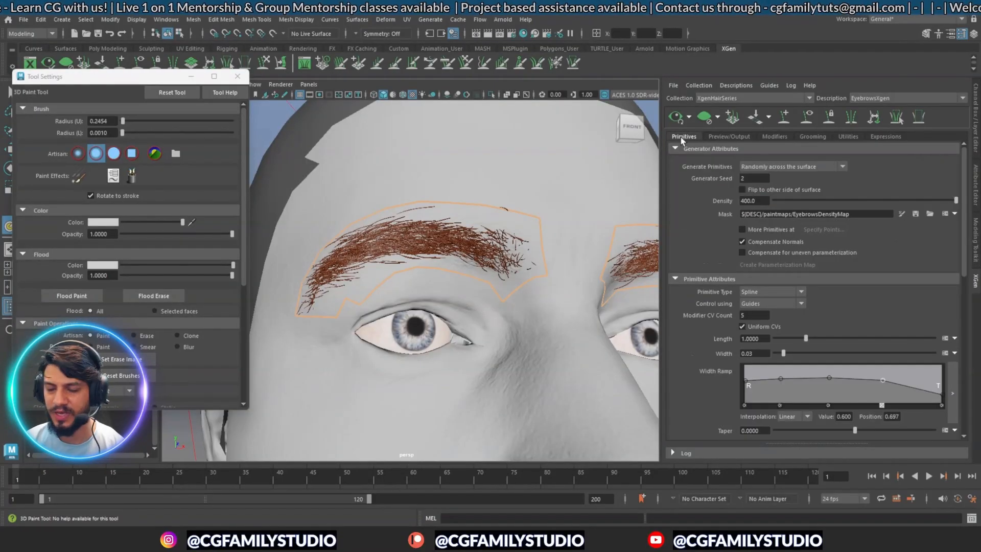